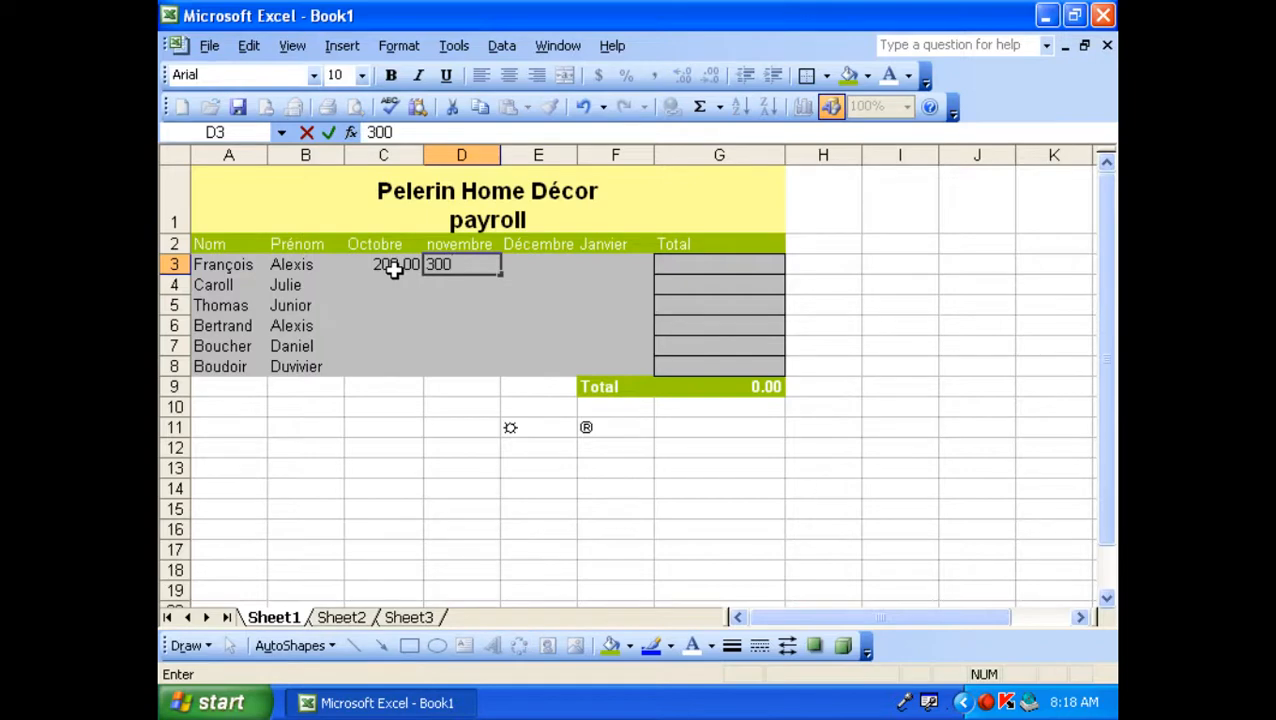
- Complete row 3 of the payroll table with 300 for novembre, 400 for Décembre and 500 for Janvier
key("Tab")
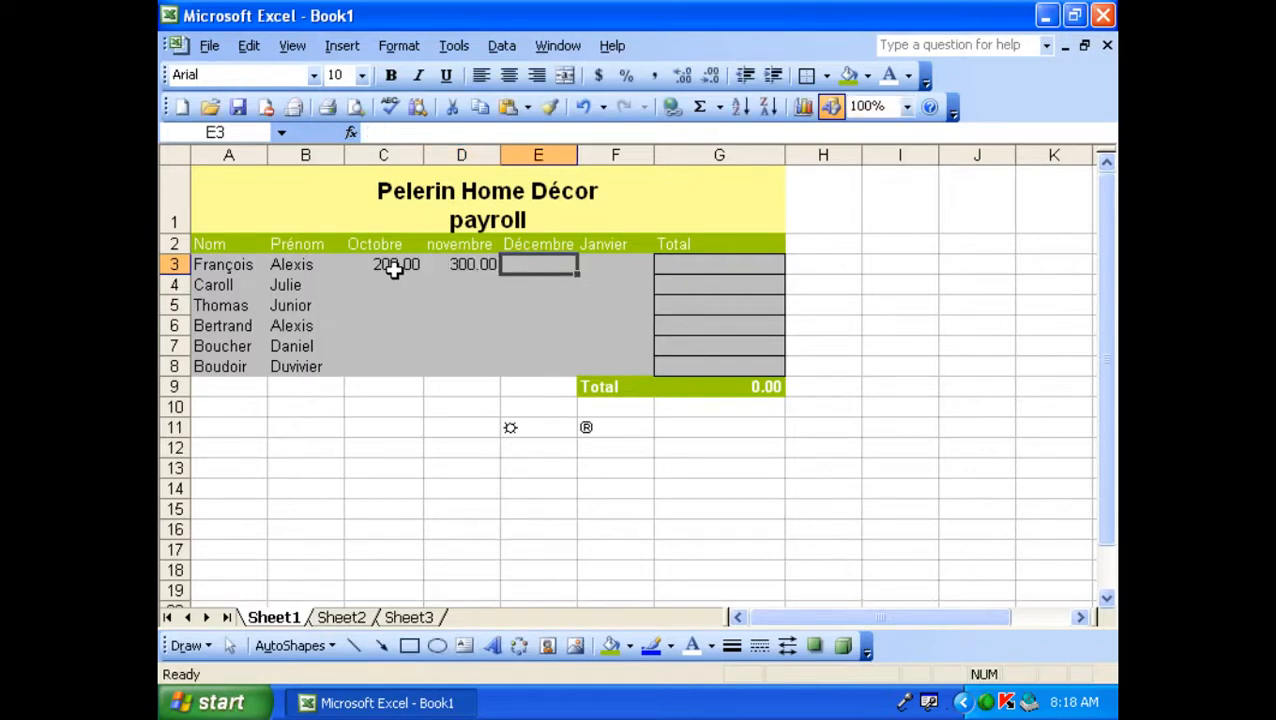
type("400")
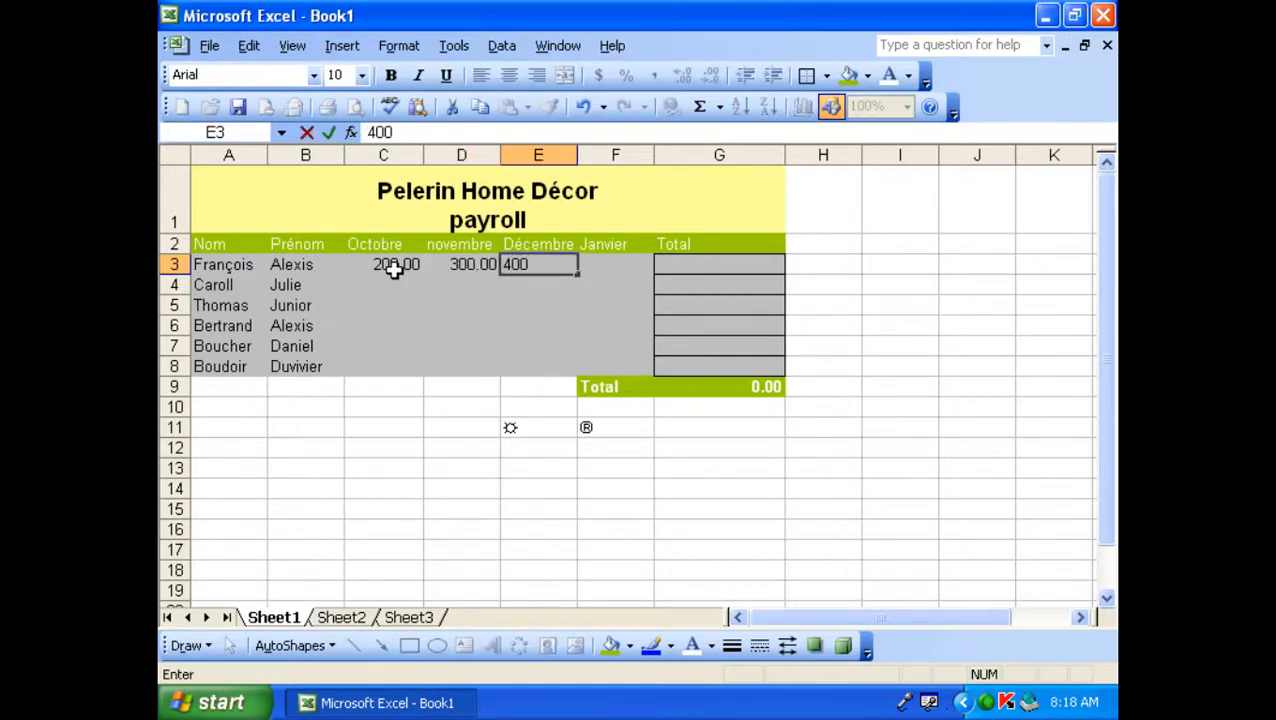
key("Tab")
type("500")
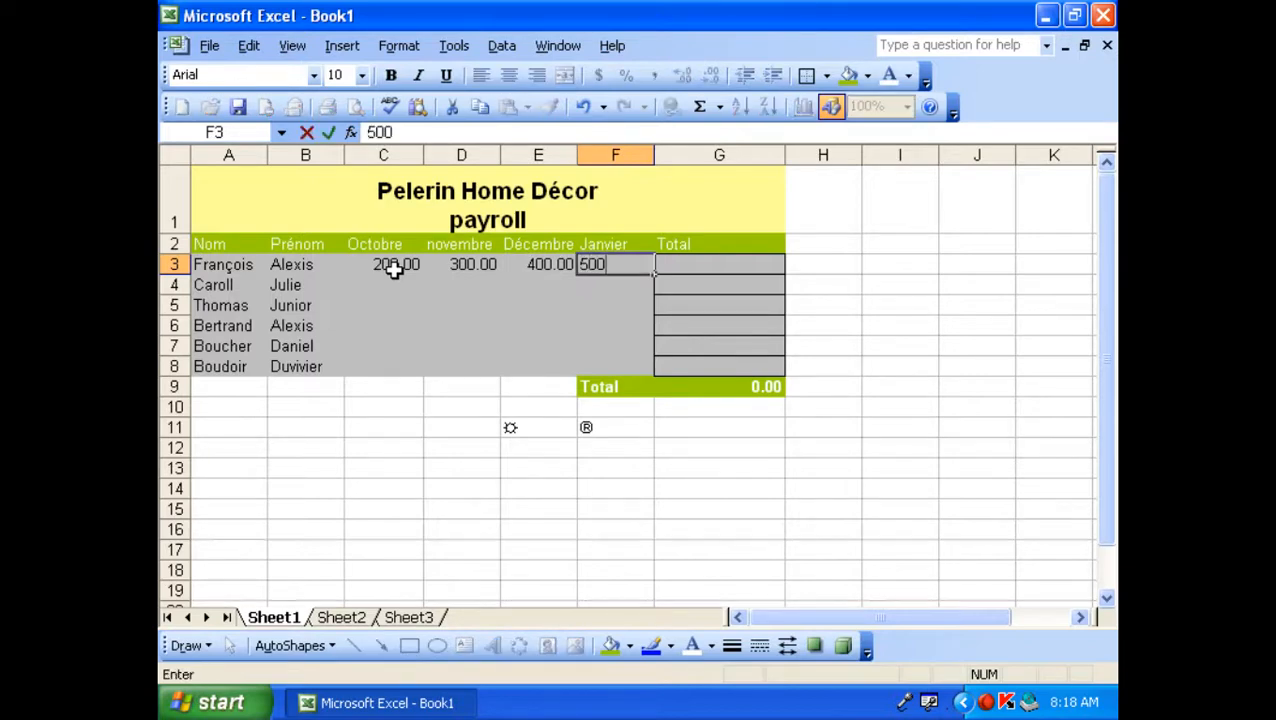
key("Return")
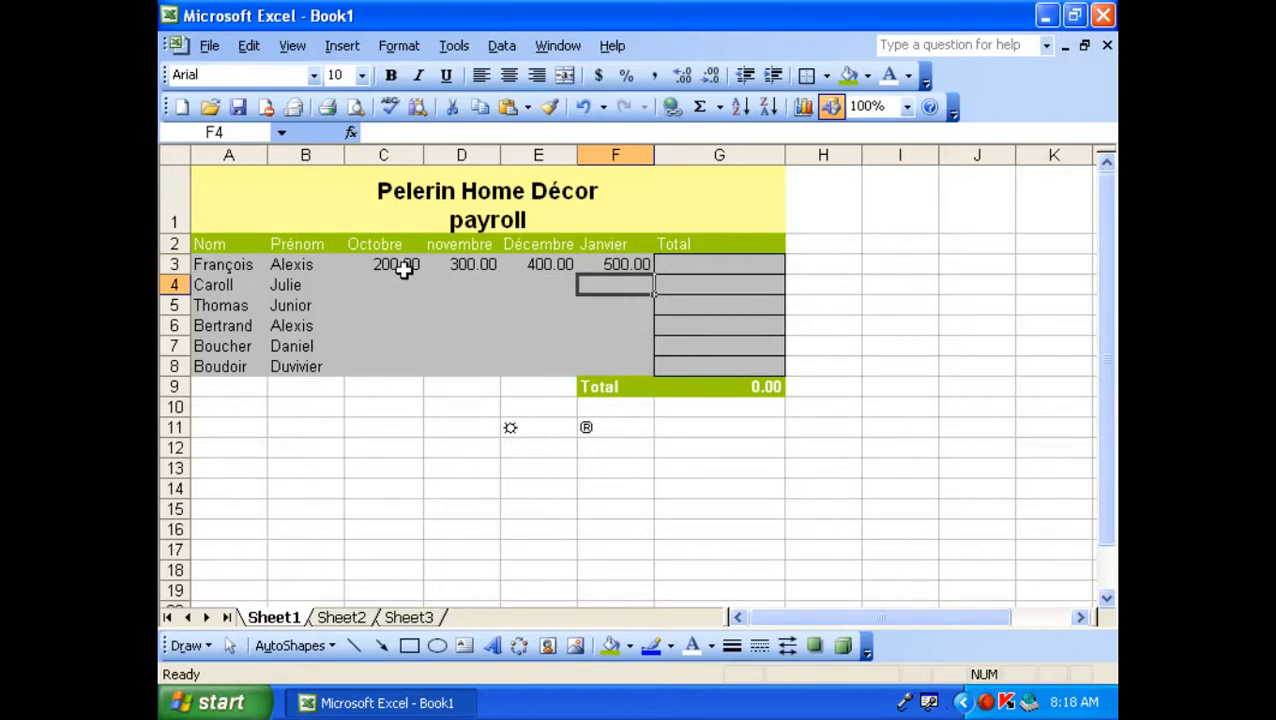
- Apply the dollar currency style to the payroll amount range C3:G8
left_click(404, 270)
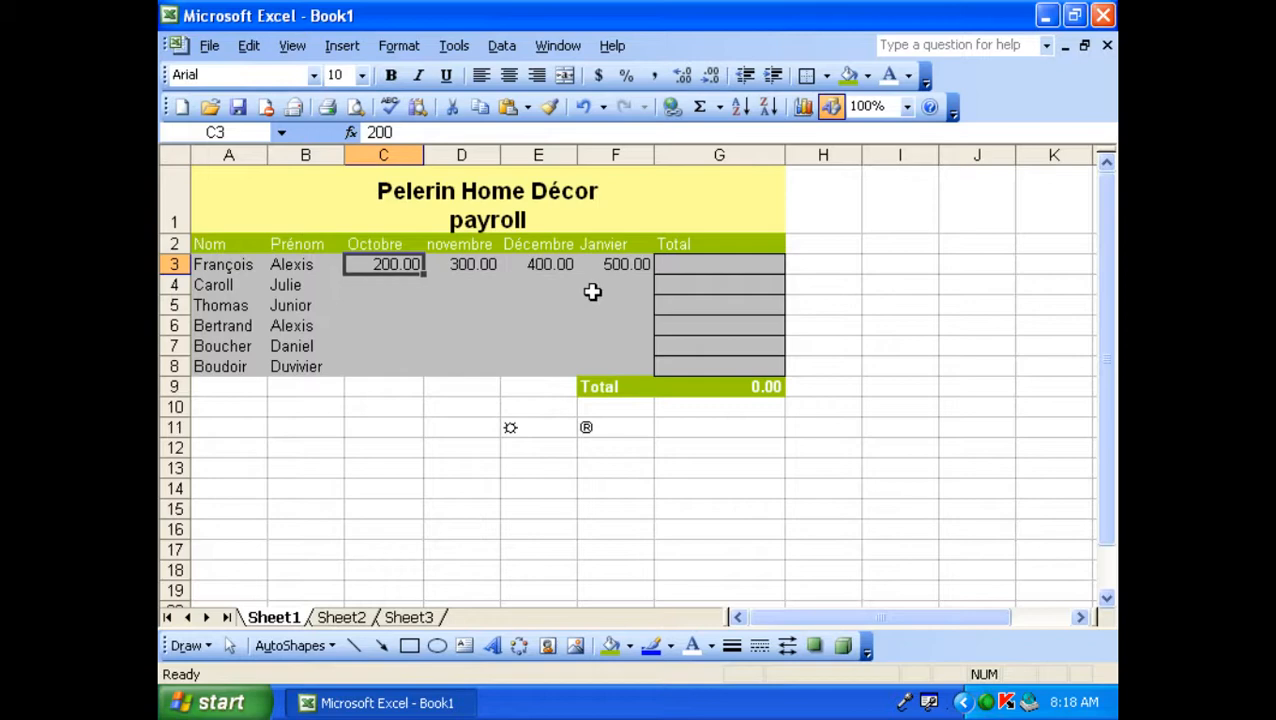
left_click(485, 325)
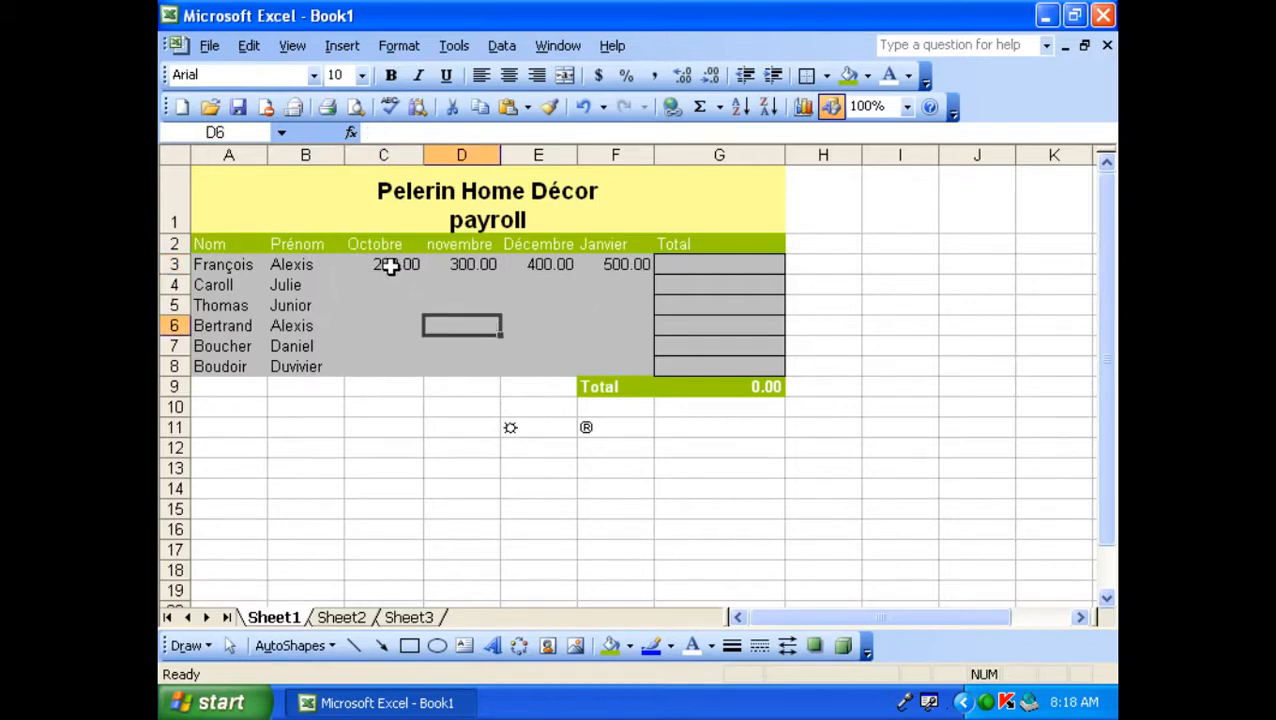
left_click_drag(389, 265, 619, 266)
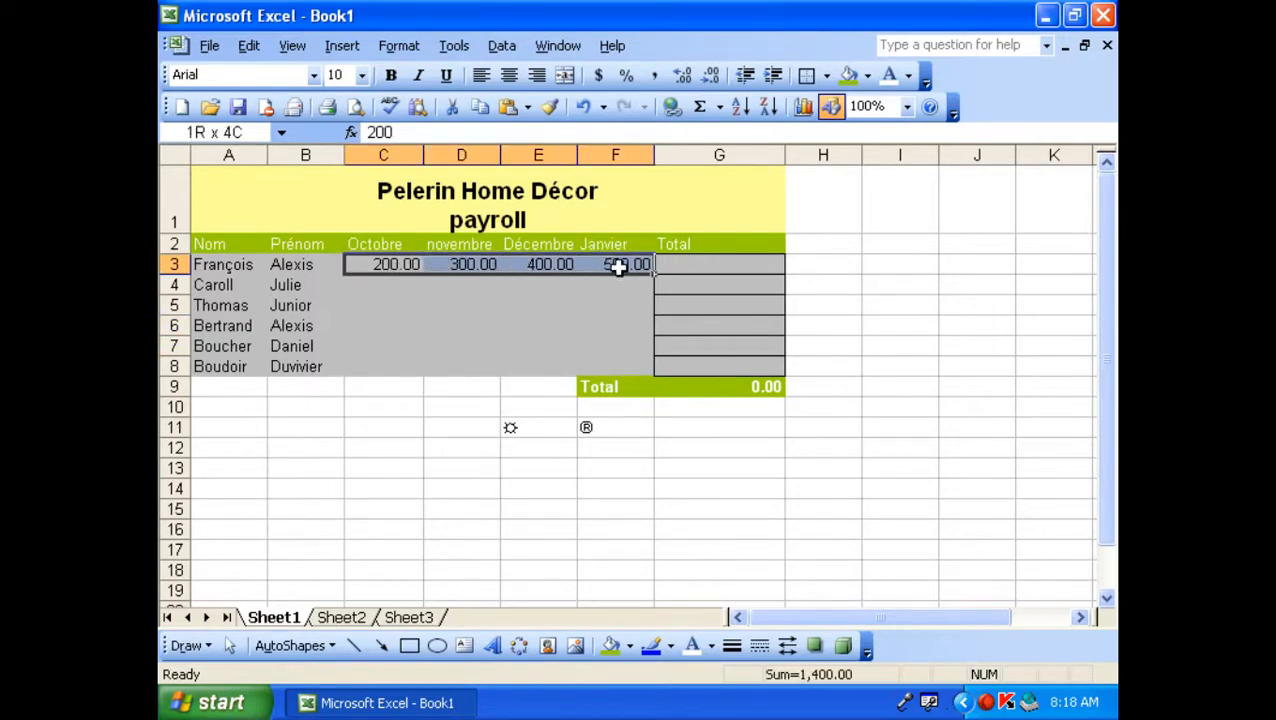
left_click_drag(619, 266, 686, 369)
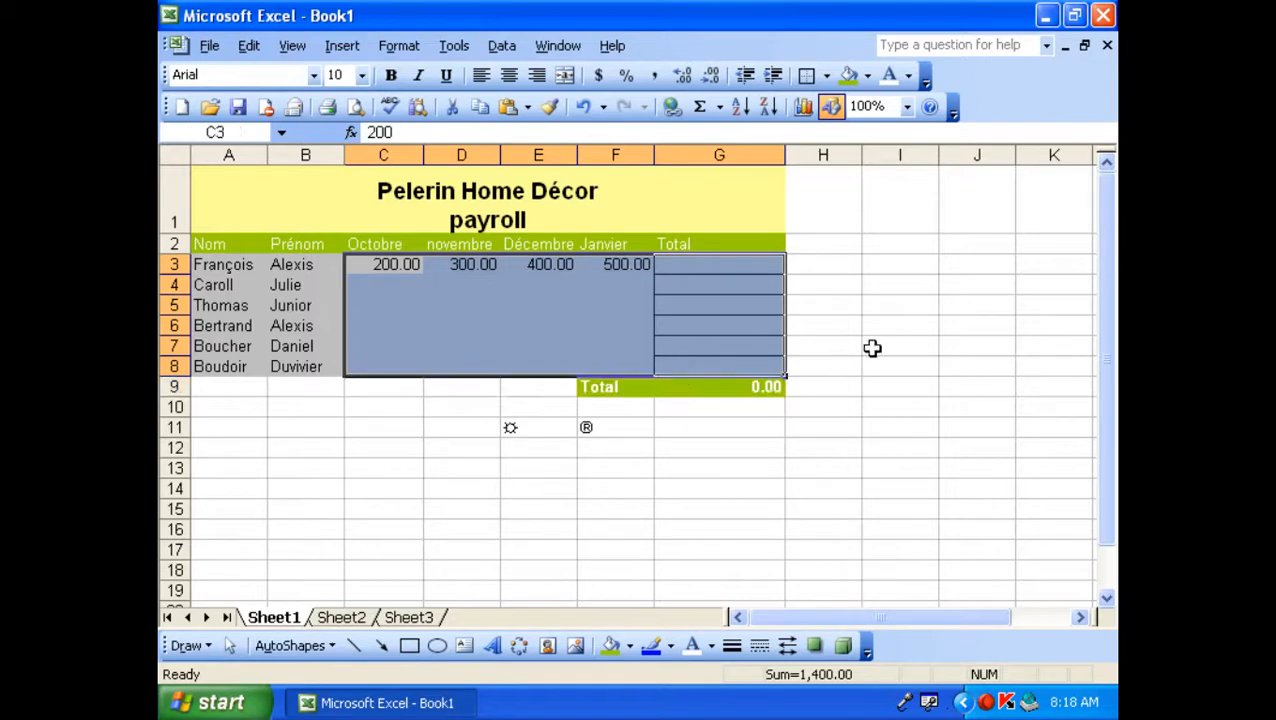
left_click(600, 84)
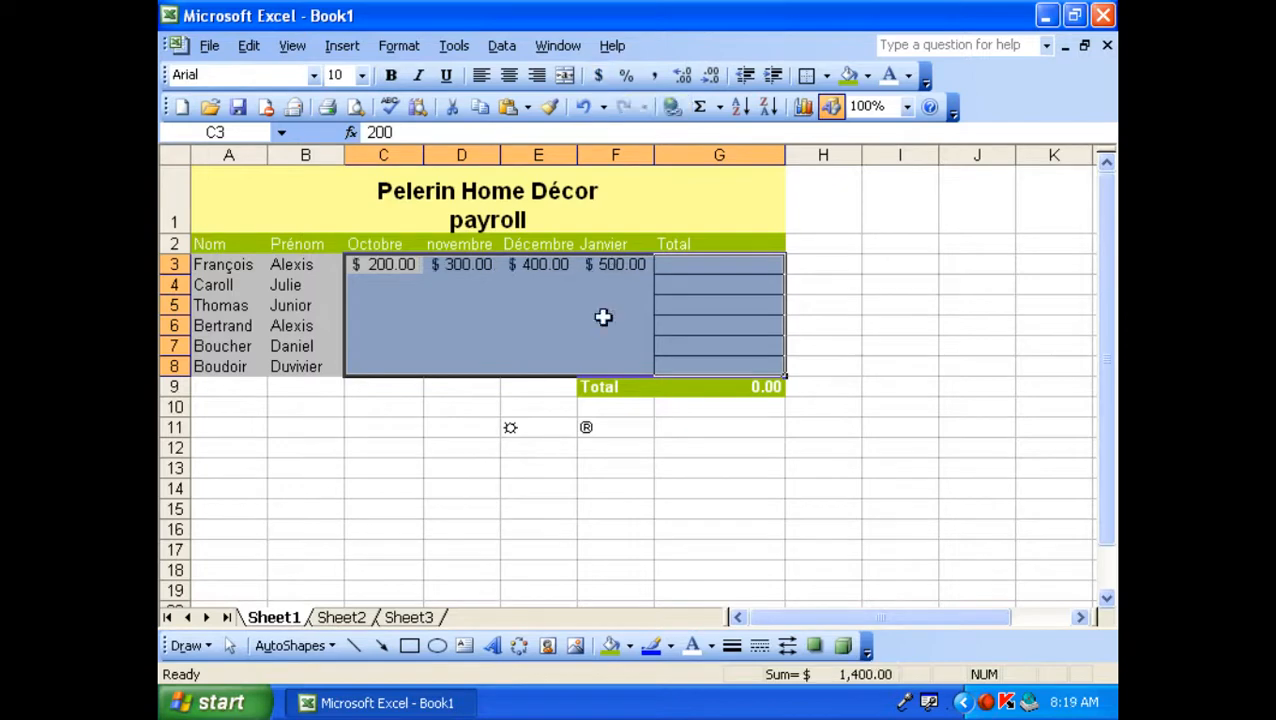
left_click(674, 463)
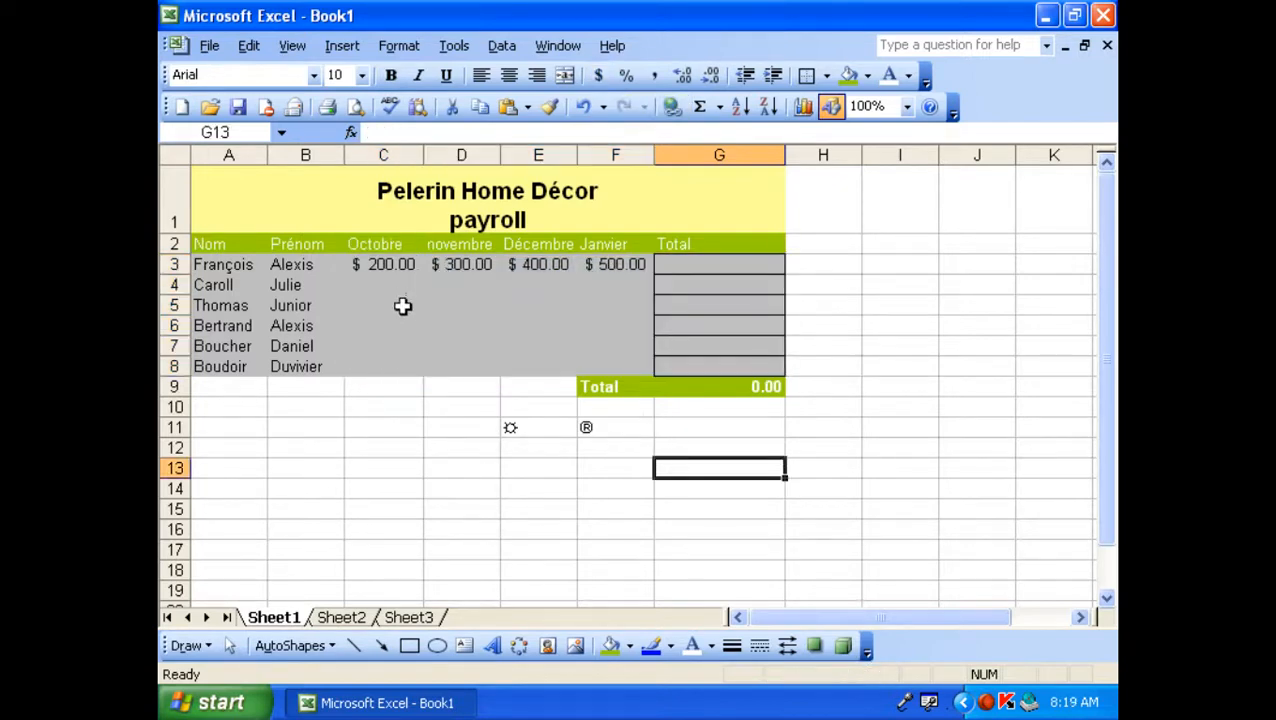
- Enter the Octobre amounts 500 in C4 and 1200 in C5
left_click(399, 285)
type("500")
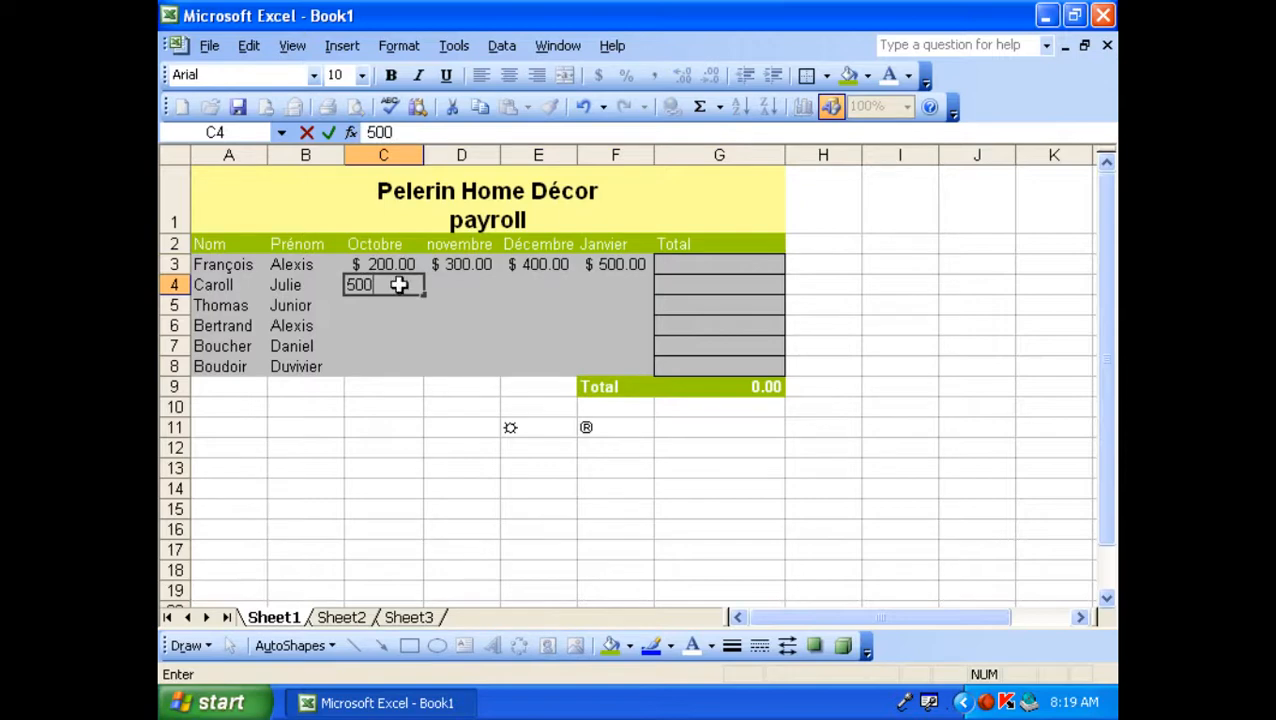
key("Return")
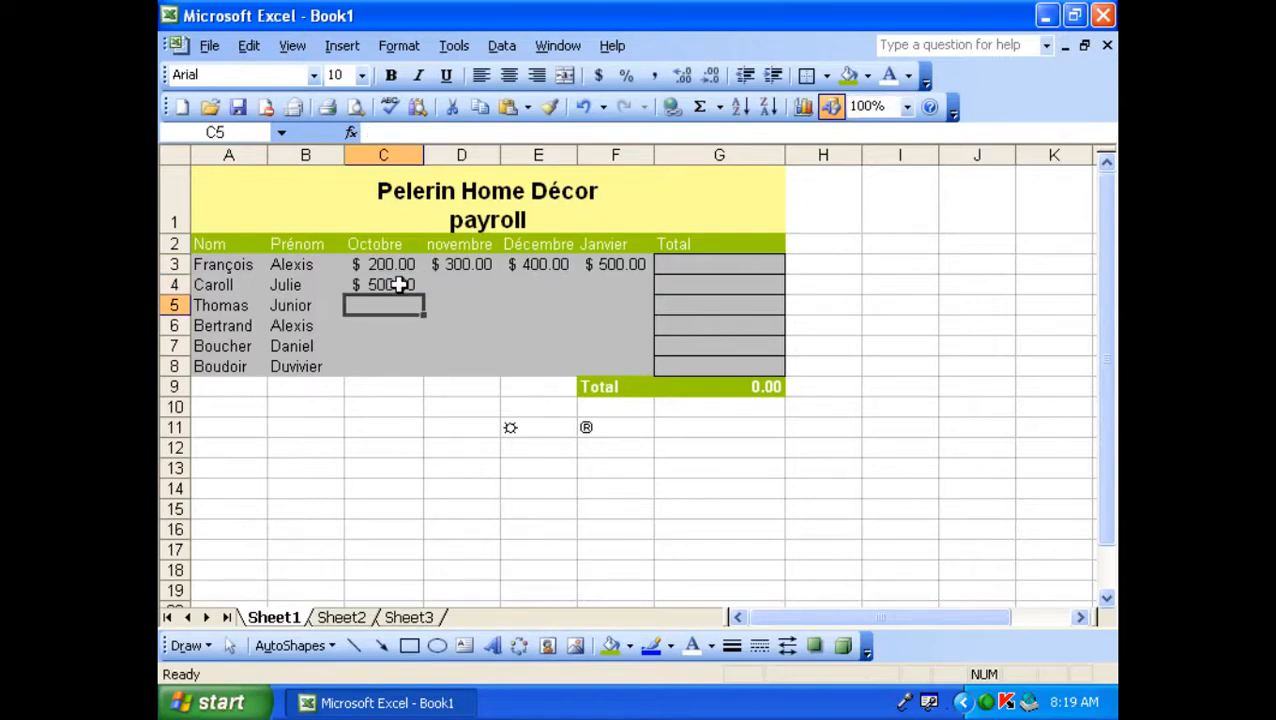
type("1200")
key("Return")
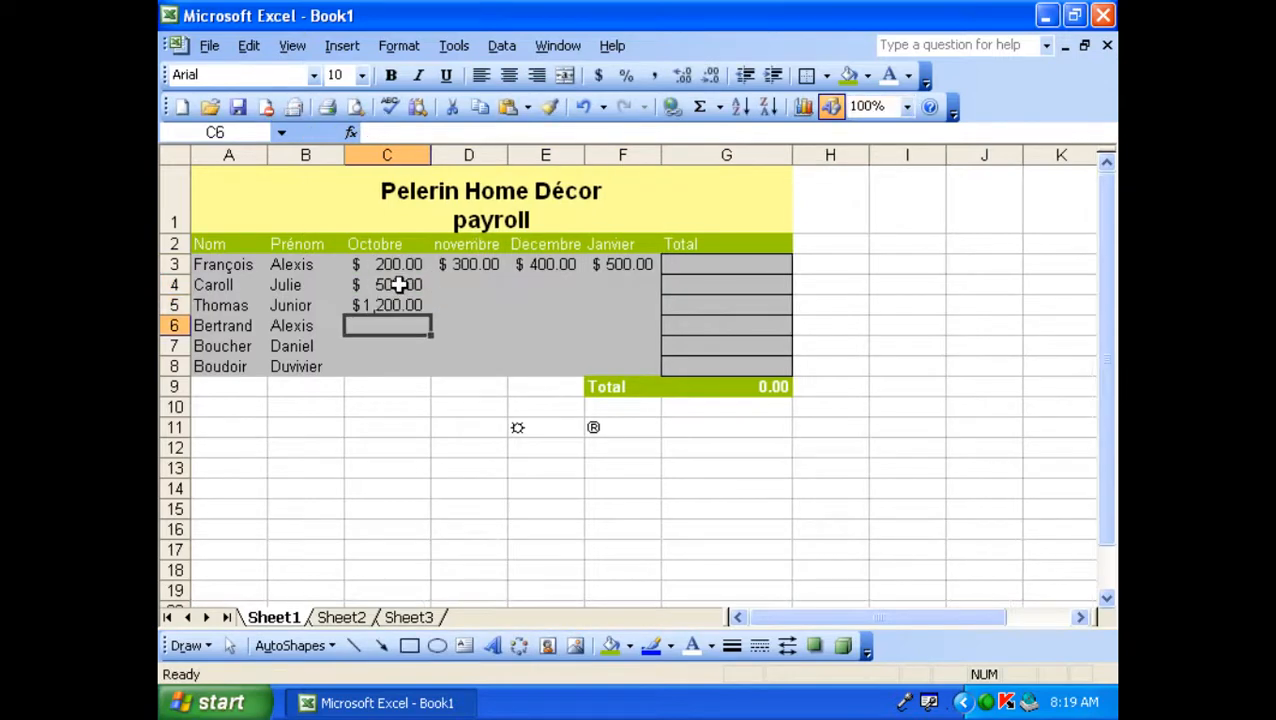
- Undo the Octobre entries in C4 and C5 and the currency style on the amount range
key("ctrl+z")
key("ctrl+z")
key("ctrl+z")
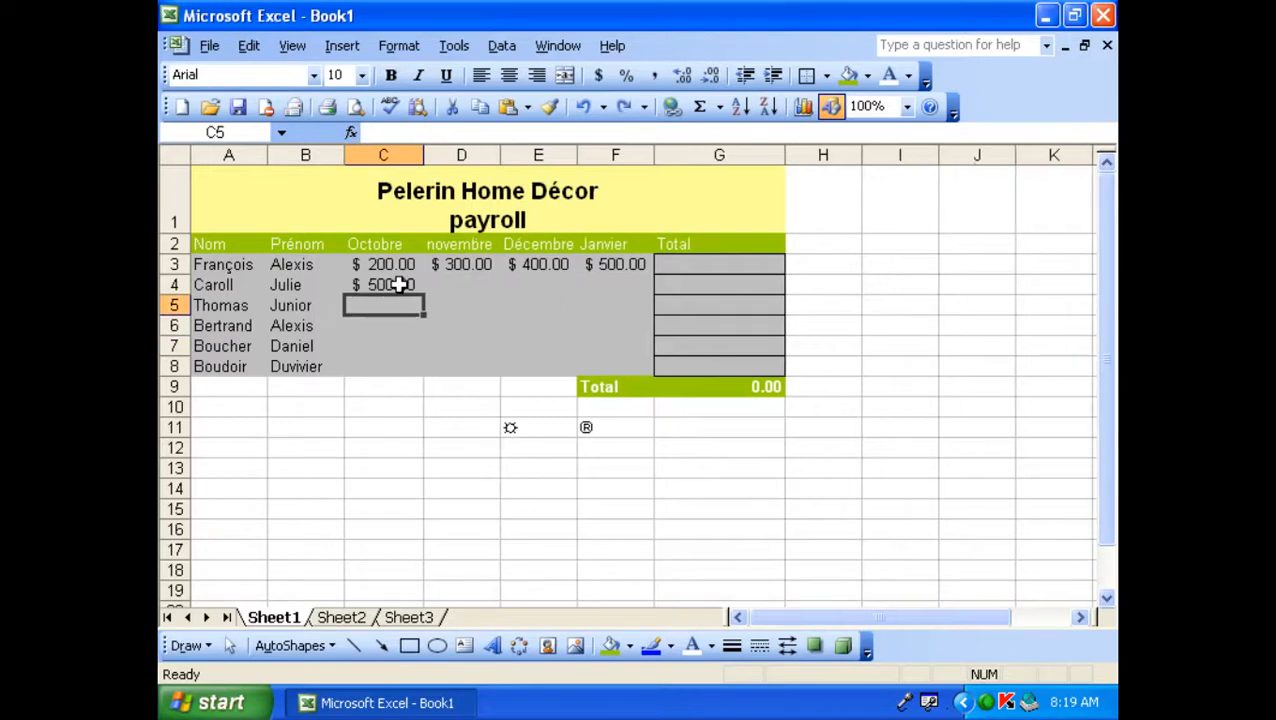
left_click(486, 297)
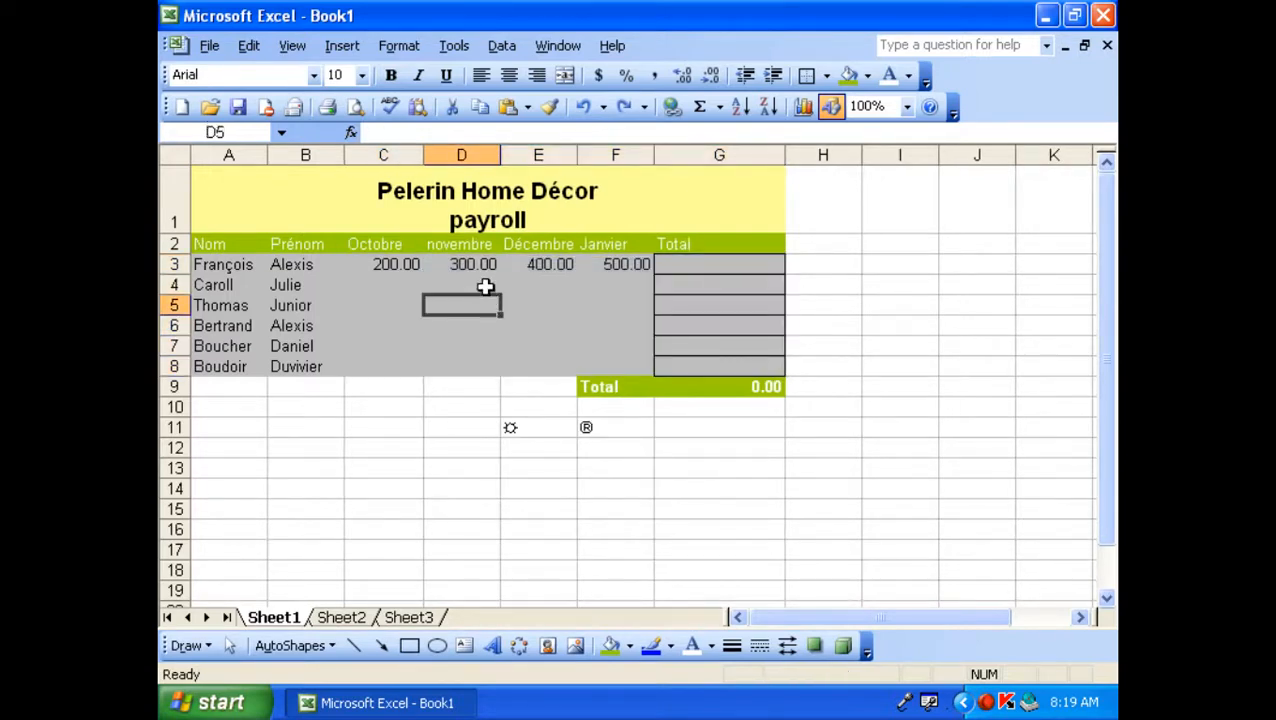
- Try the Currency number format with the $ symbol and two decimals on C3:F3, and undo it
left_click(395, 263)
left_click_drag(395, 263, 580, 261)
left_click(418, 50)
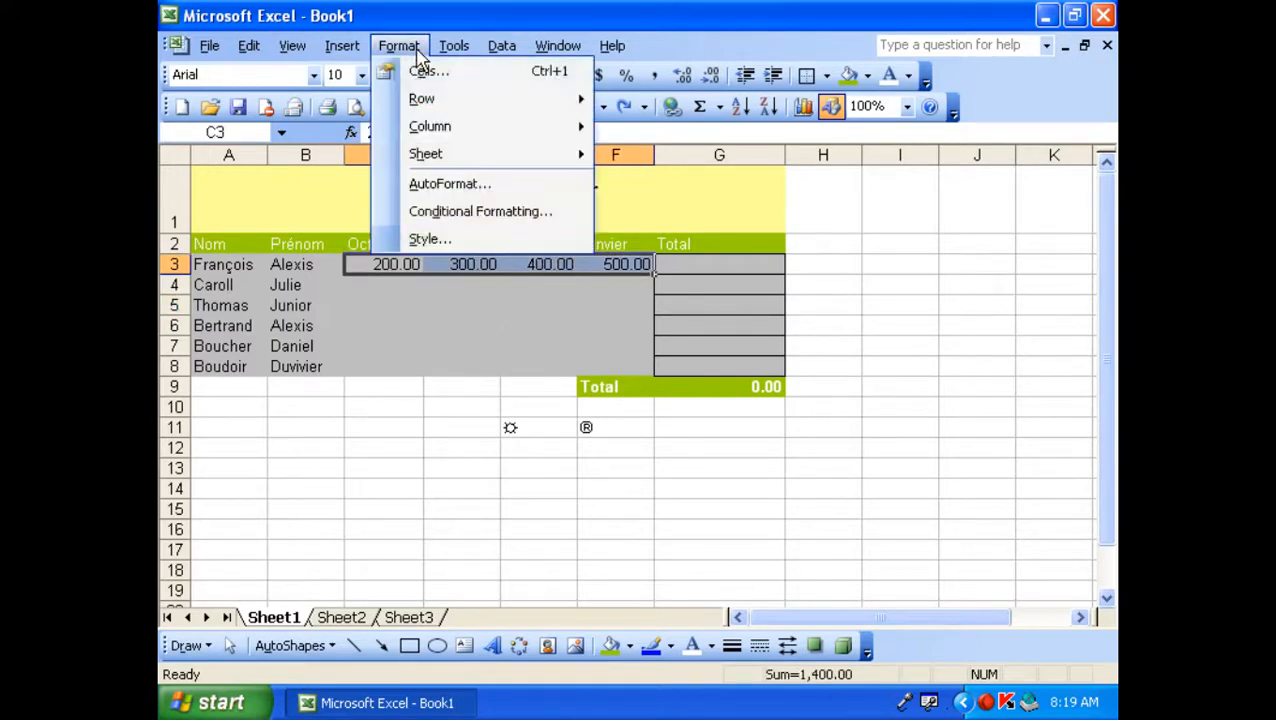
left_click(421, 70)
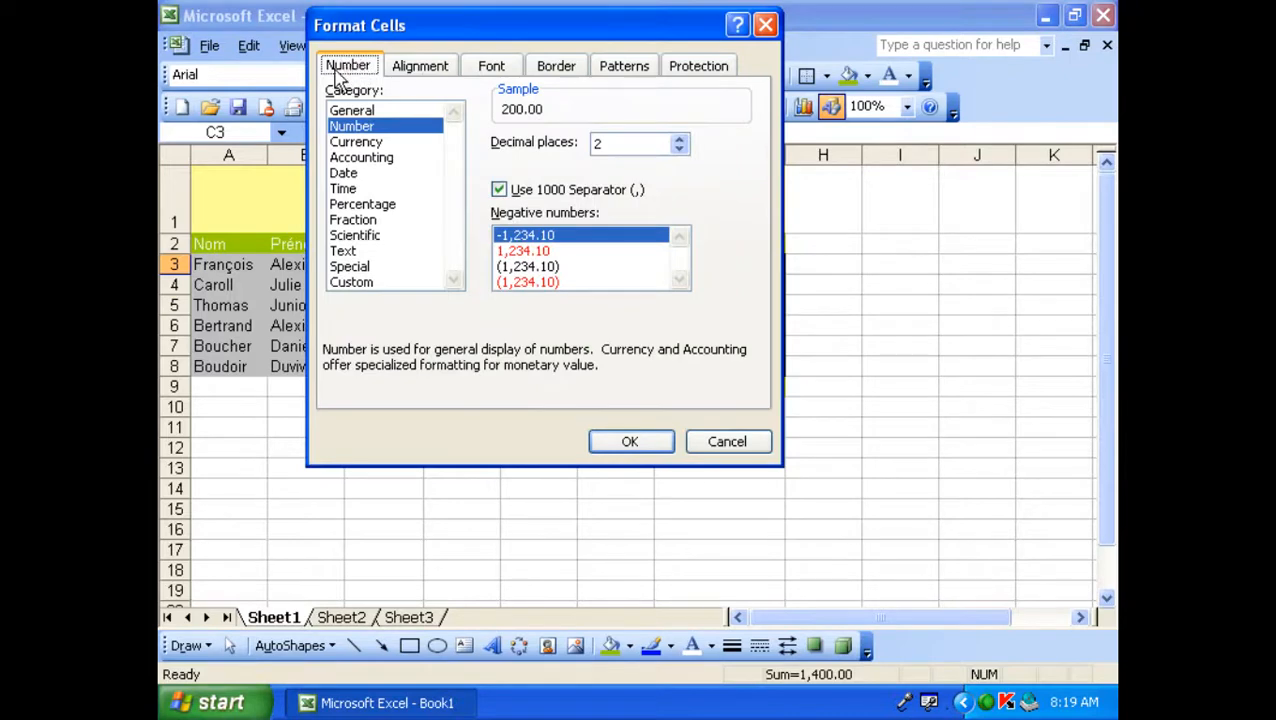
left_click(362, 143)
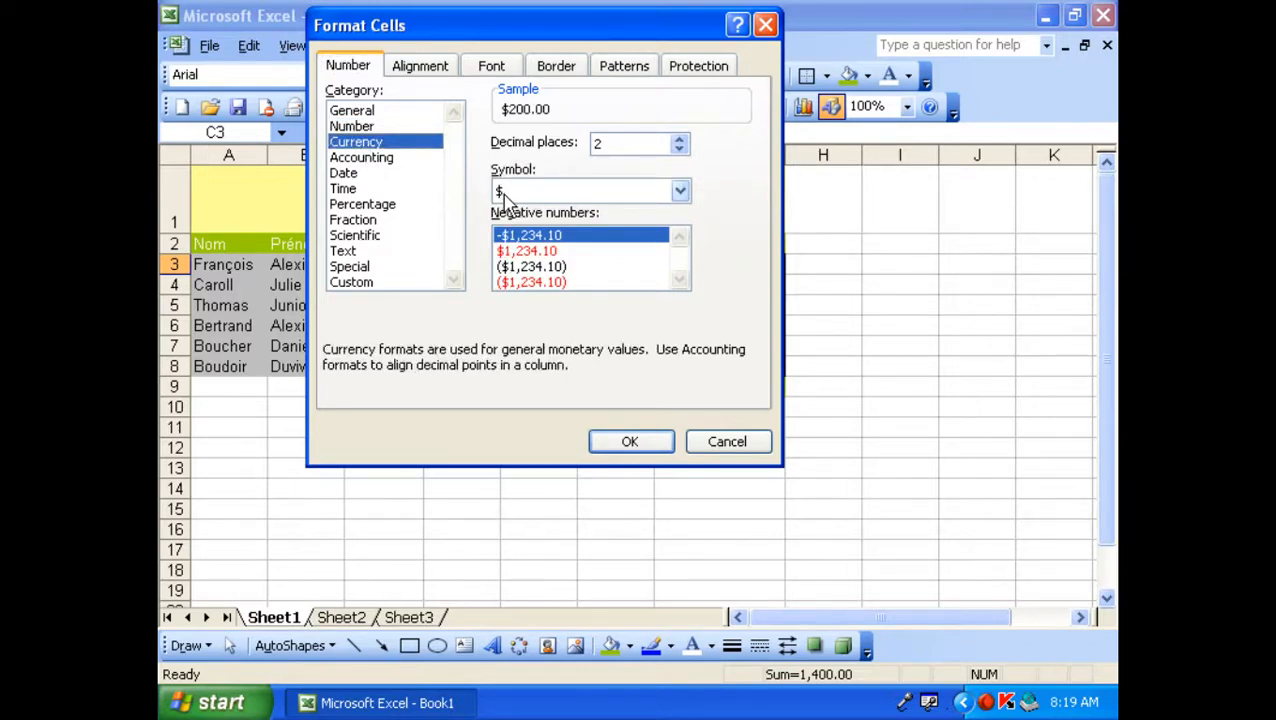
left_click(632, 444)
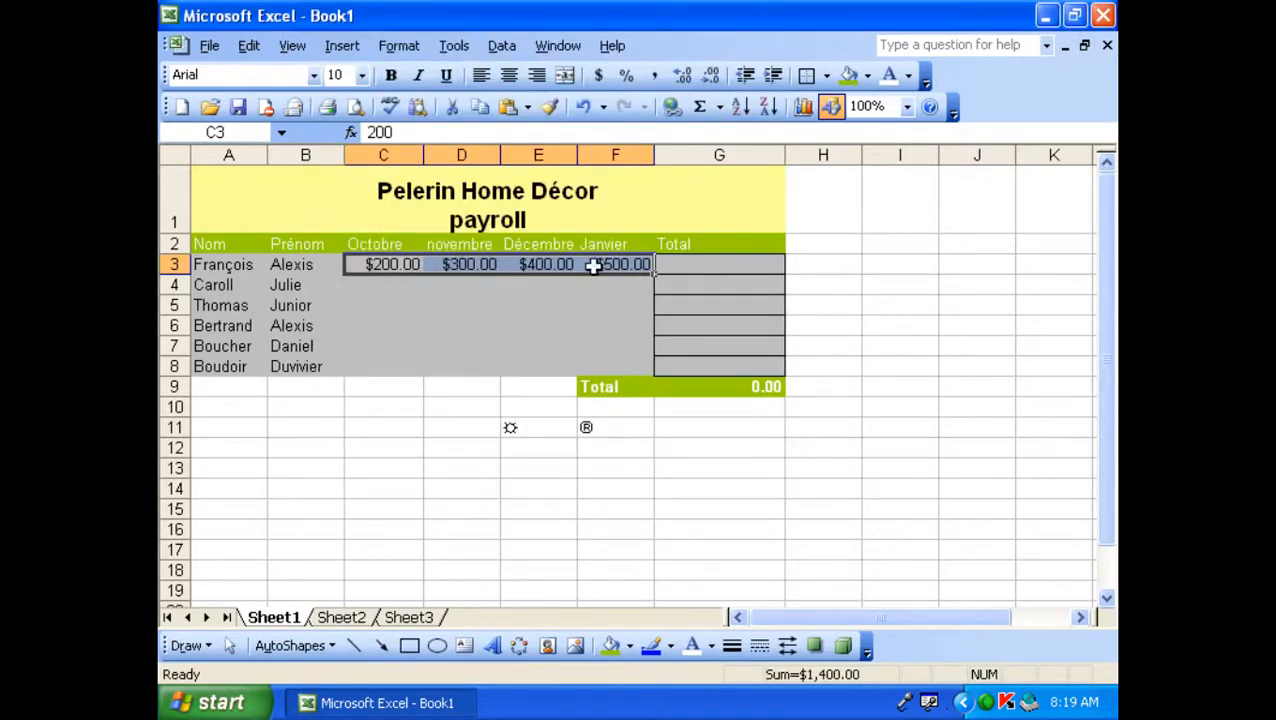
left_click(584, 106)
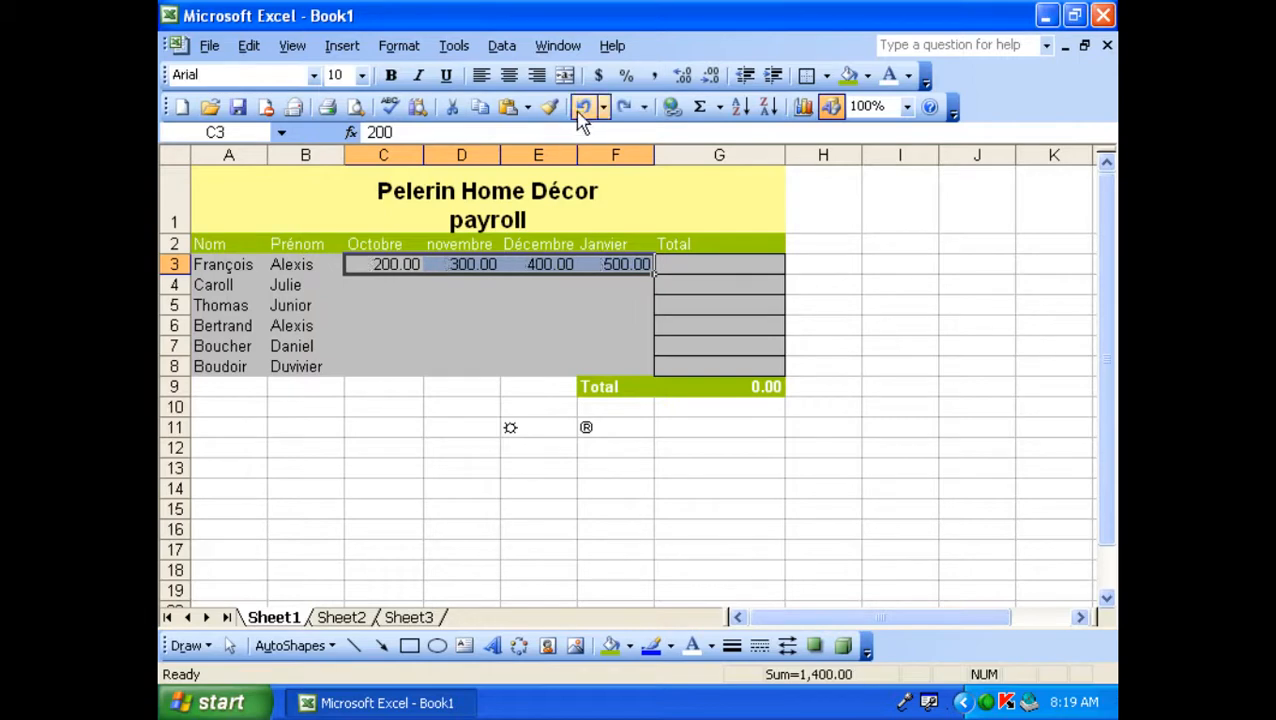
- Format the amounts in C3:F3 as Currency with the HTG symbol and two decimal places
left_click(396, 46)
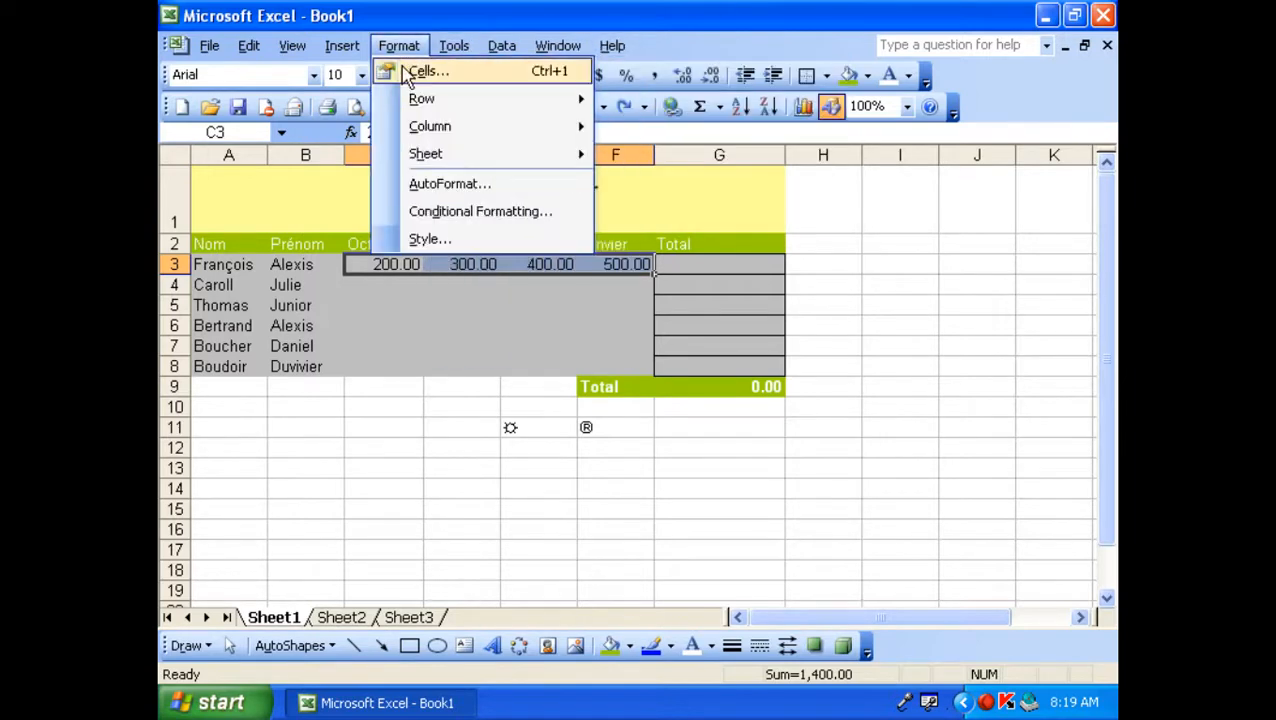
left_click(430, 72)
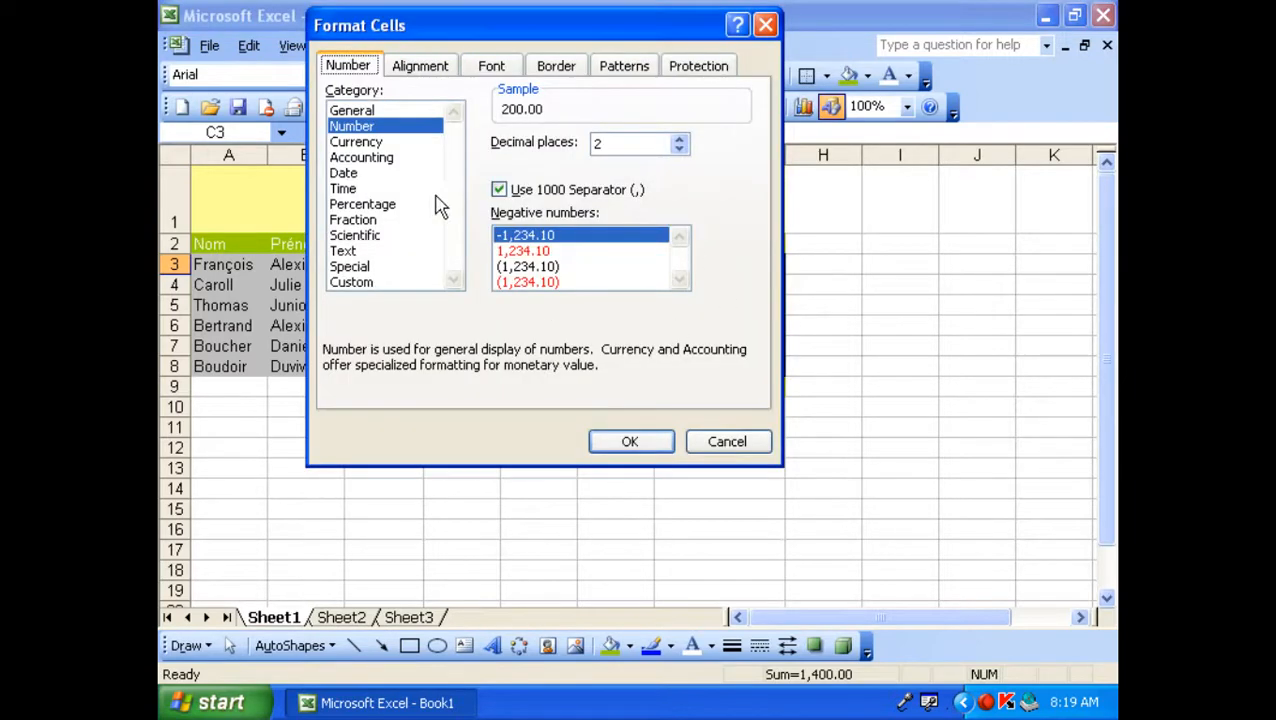
left_click(372, 143)
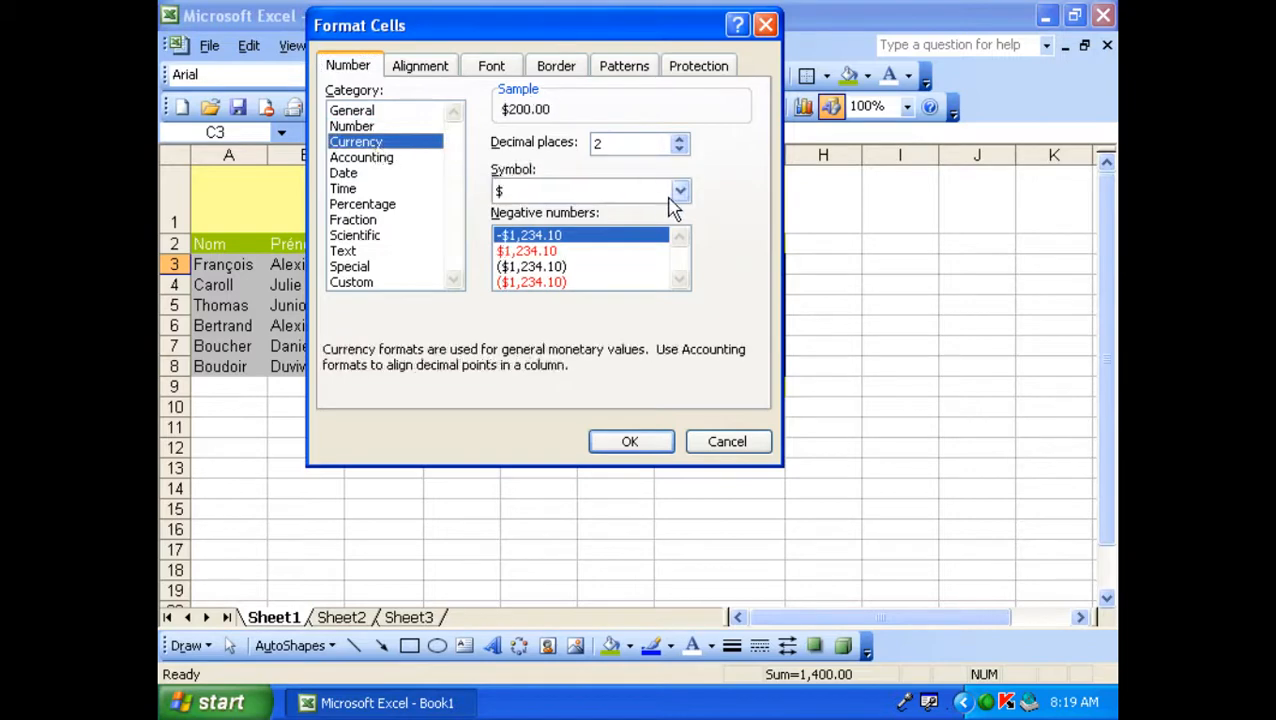
left_click(680, 193)
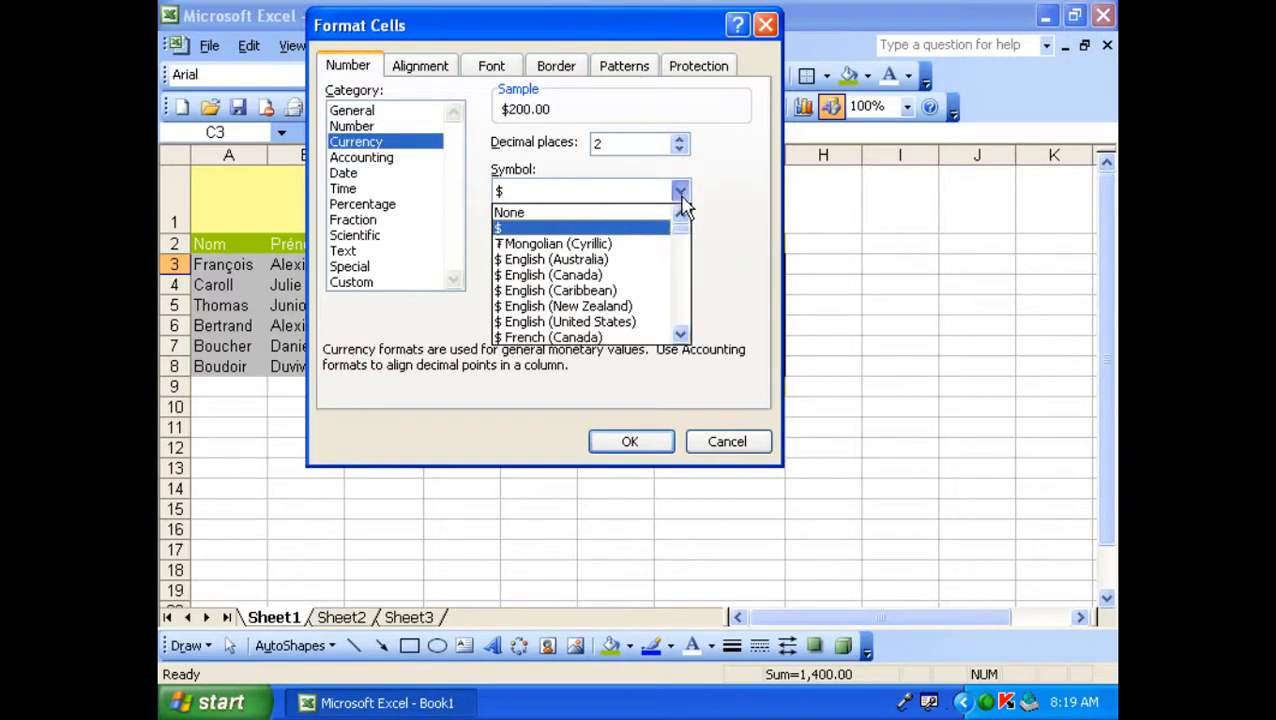
left_click_drag(684, 316, 680, 320)
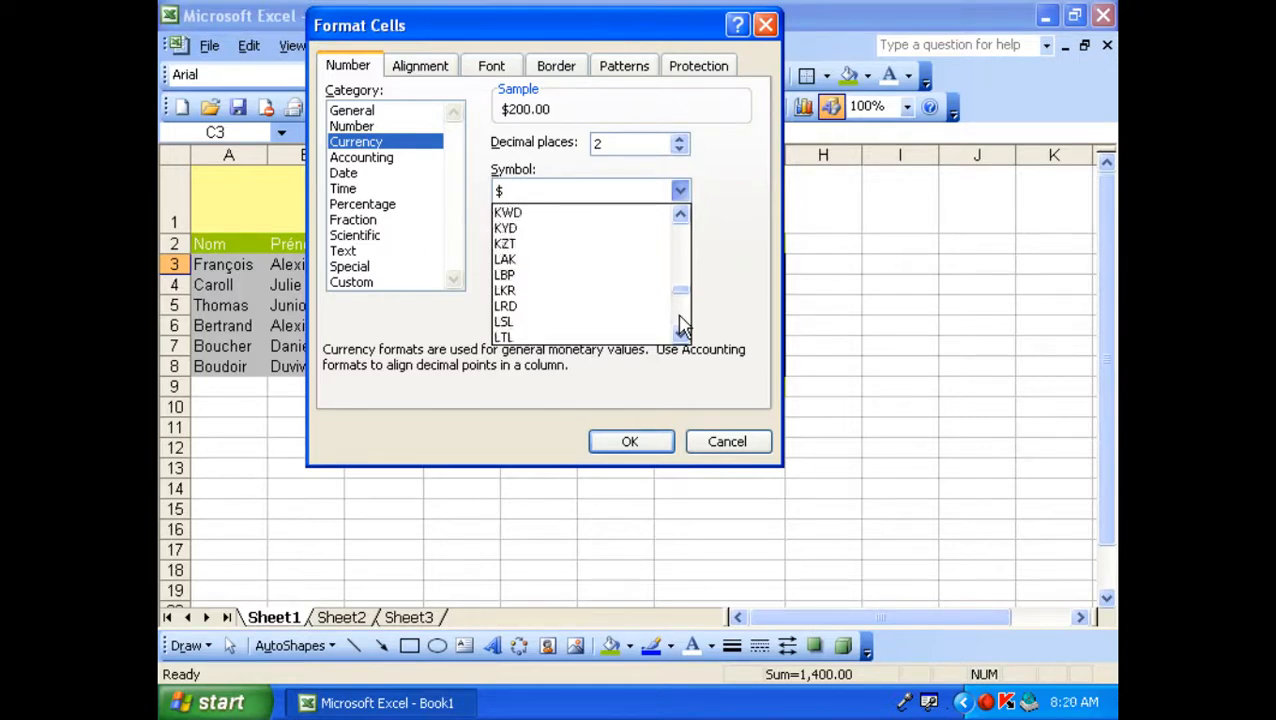
left_click_drag(680, 216, 680, 218)
left_click(541, 229)
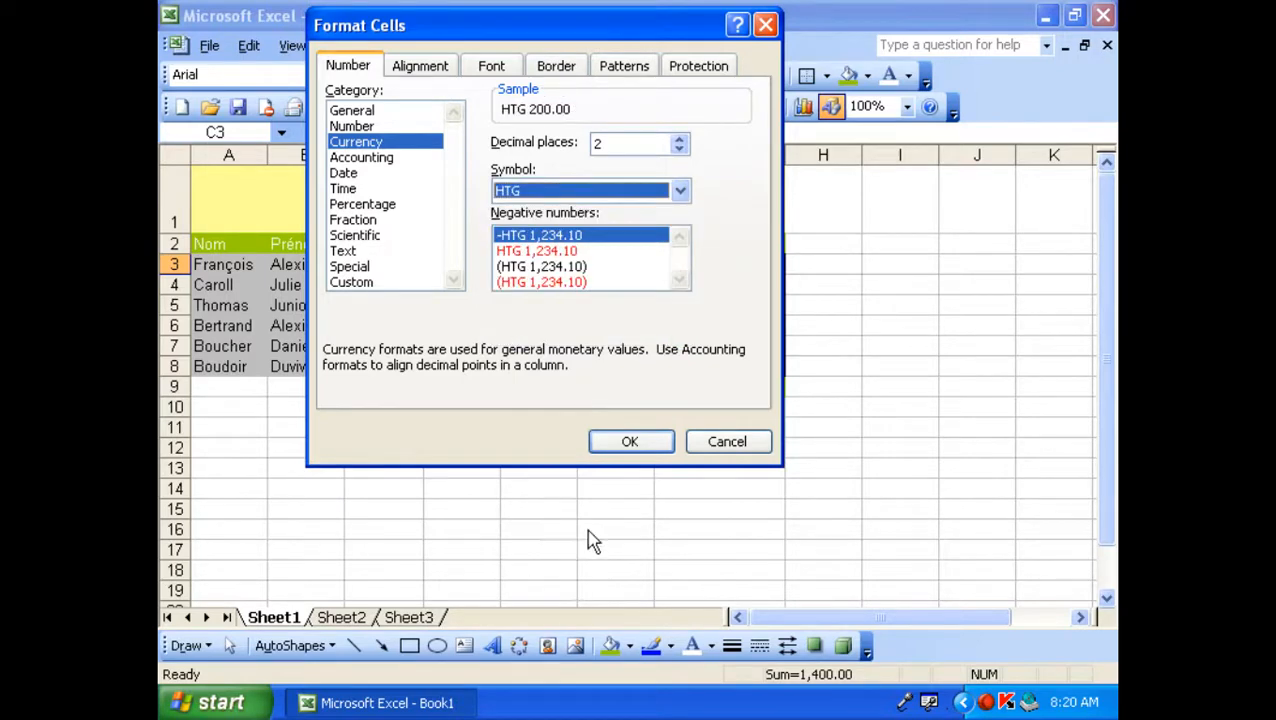
left_click(630, 442)
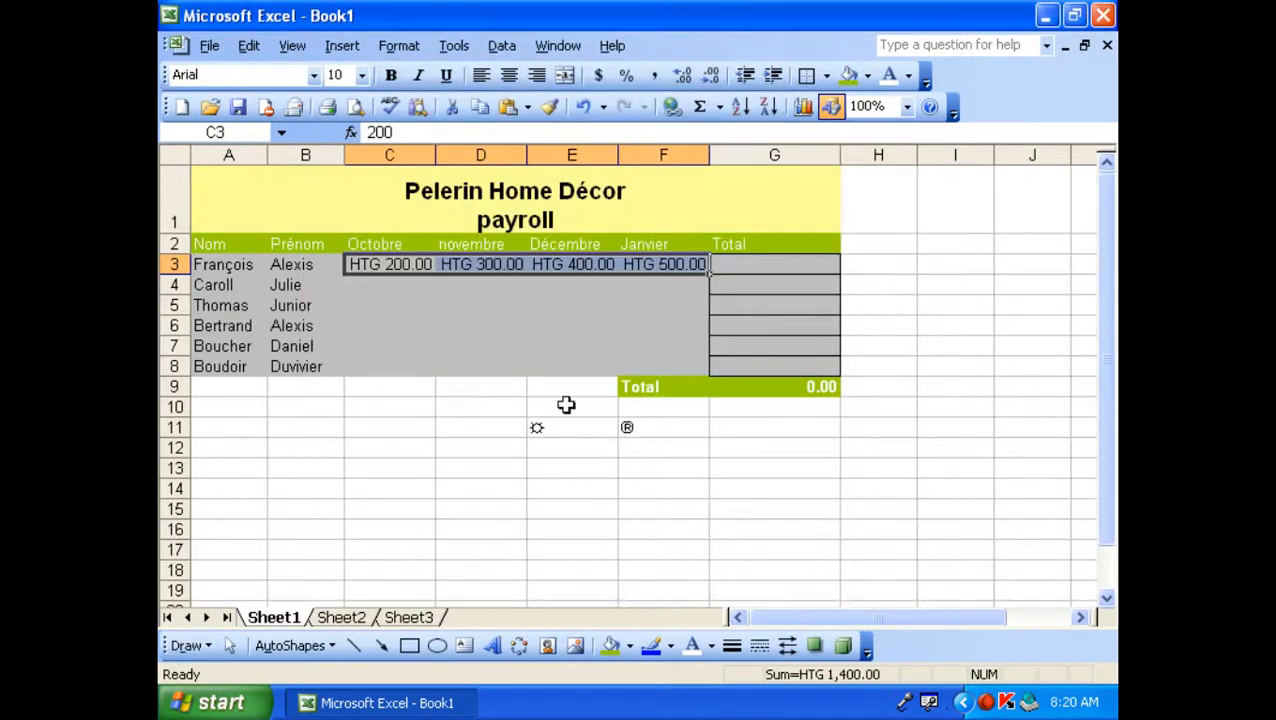
- Check the formatted amounts in C3 to F3 one by one and undo their HTG currency format
left_click(517, 320)
left_click(418, 268)
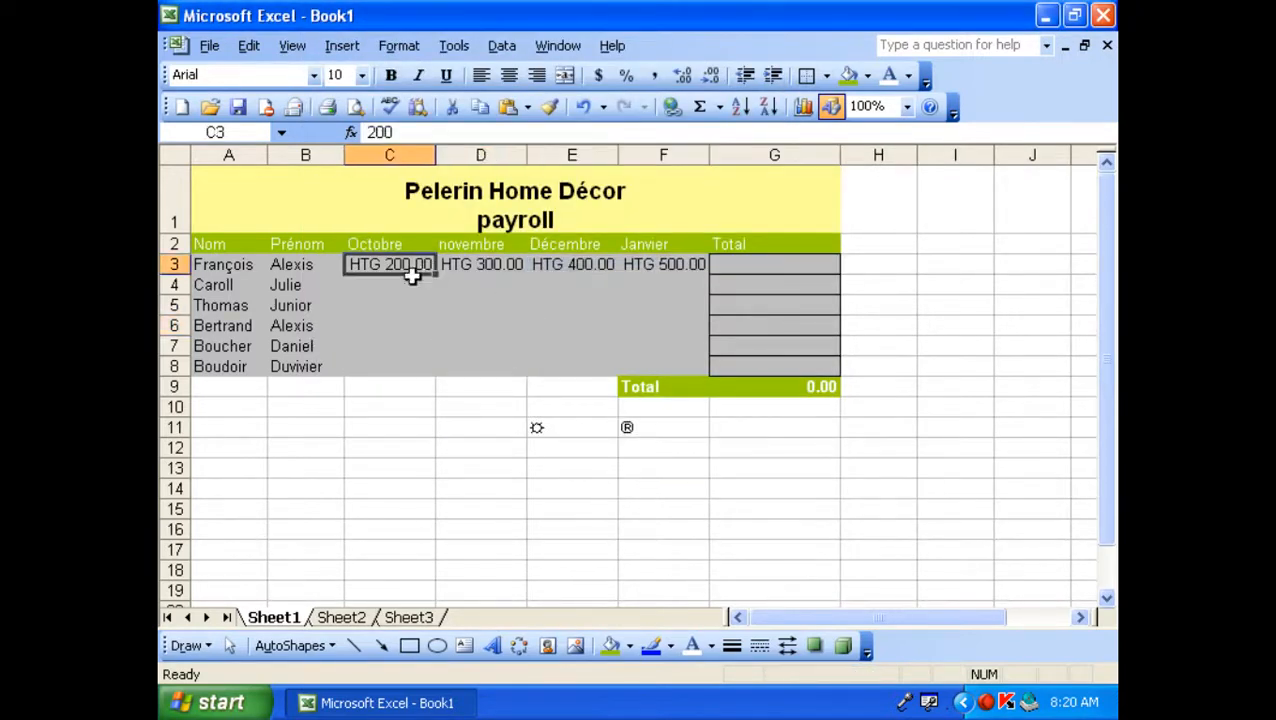
left_click(497, 266)
left_click(580, 266)
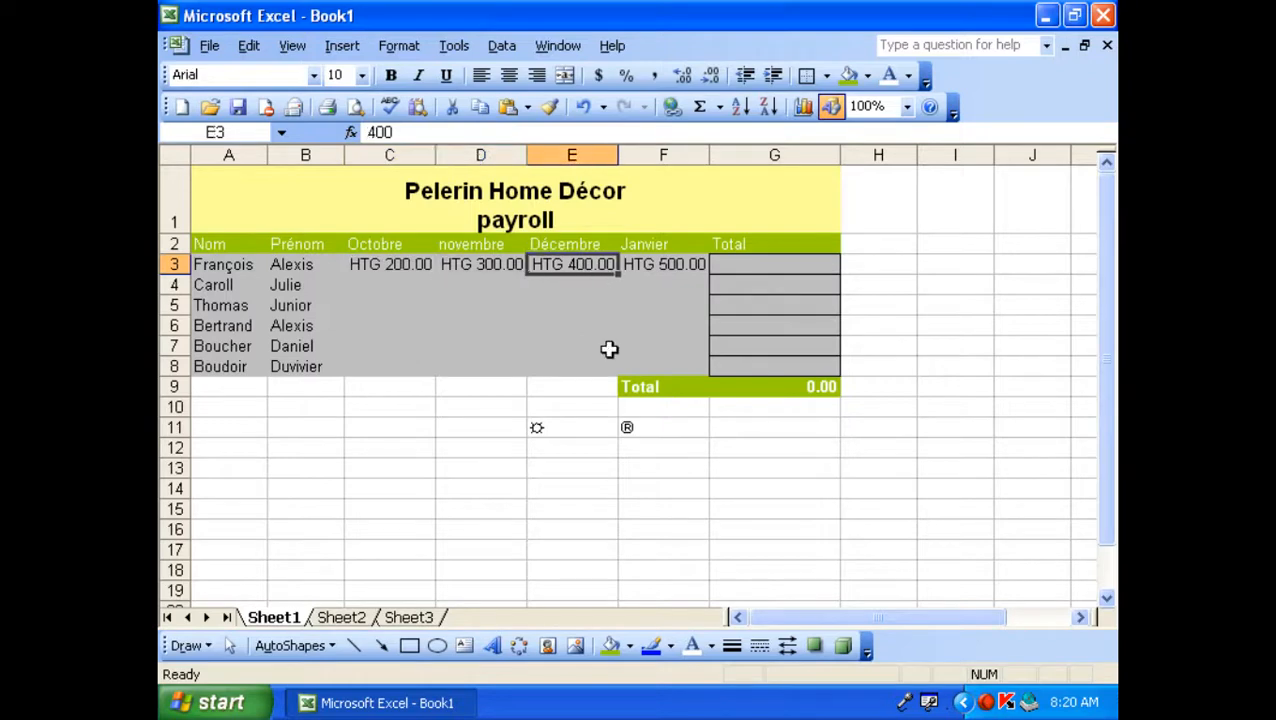
left_click(684, 285)
left_click(684, 265)
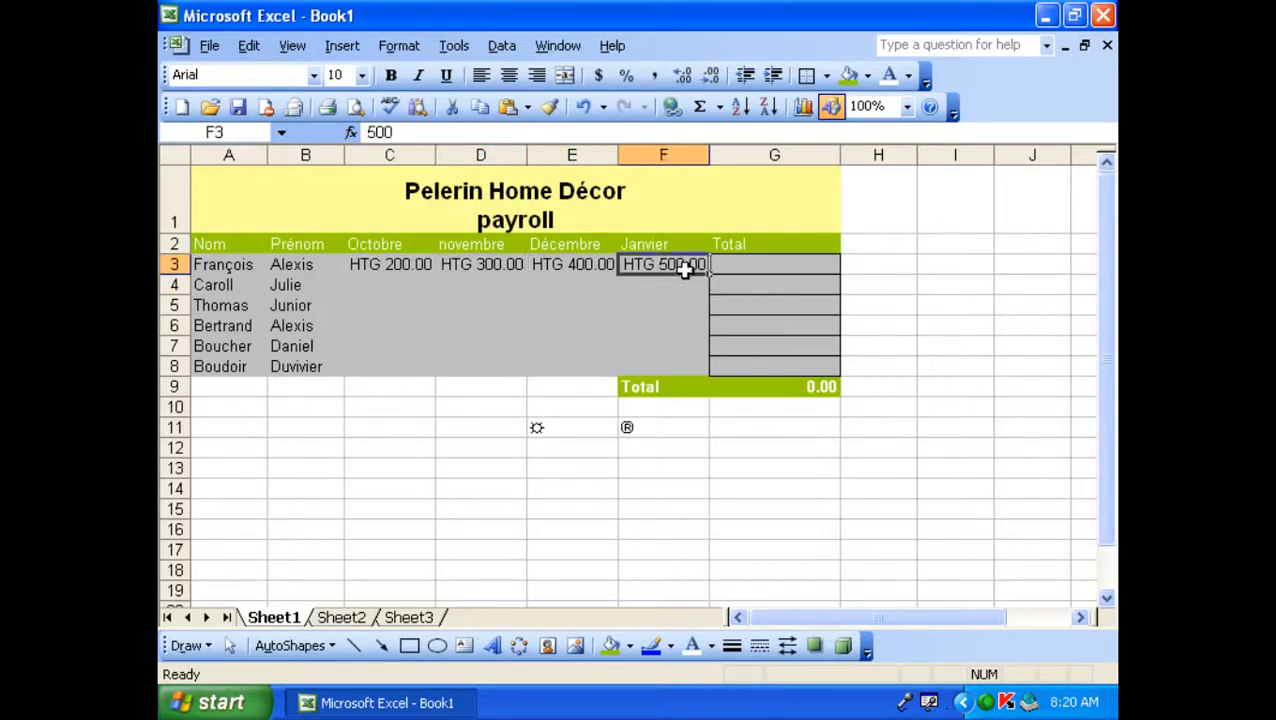
left_click(584, 106)
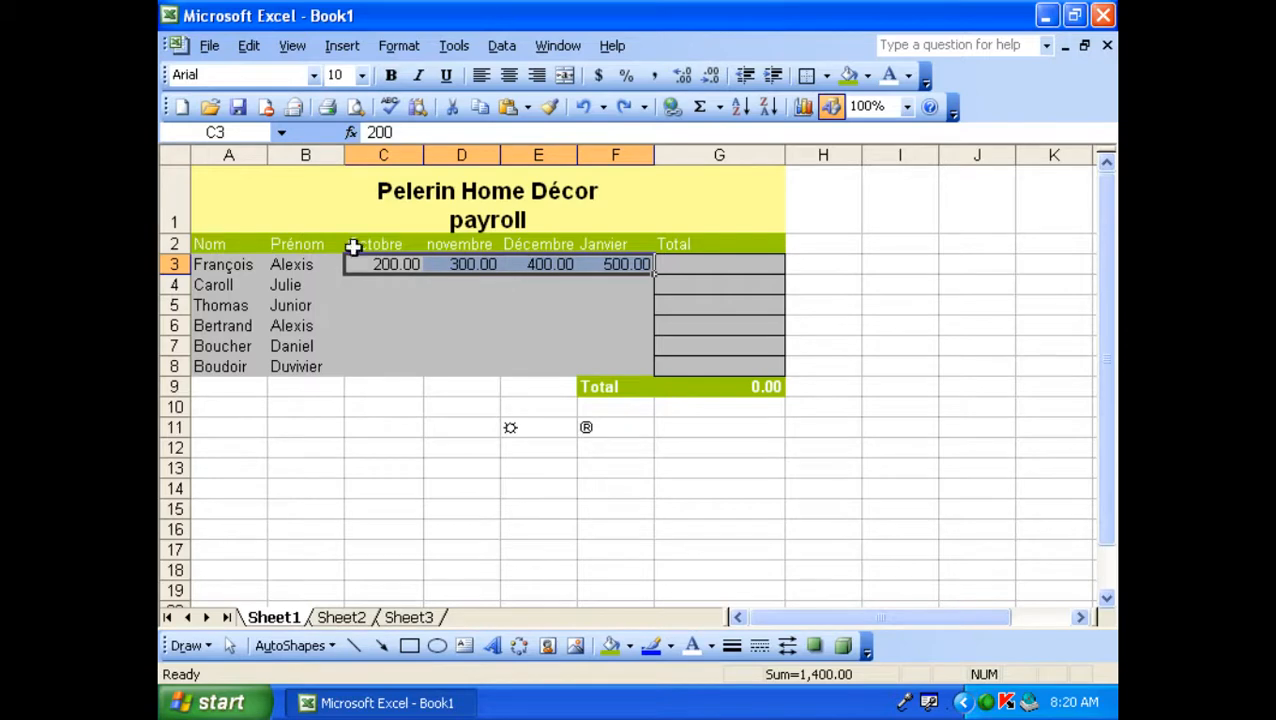
- Apply a new custom number format # "Goud" to the amounts in C3:F3
left_click(402, 50)
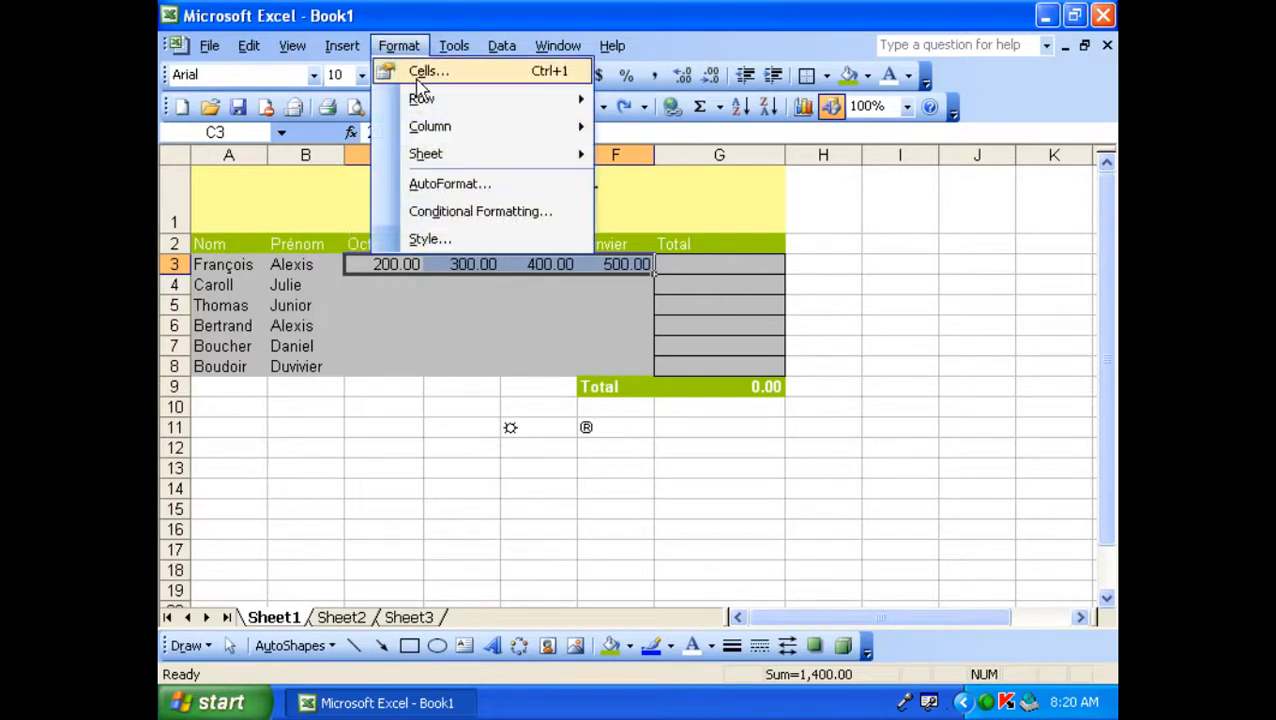
left_click(428, 76)
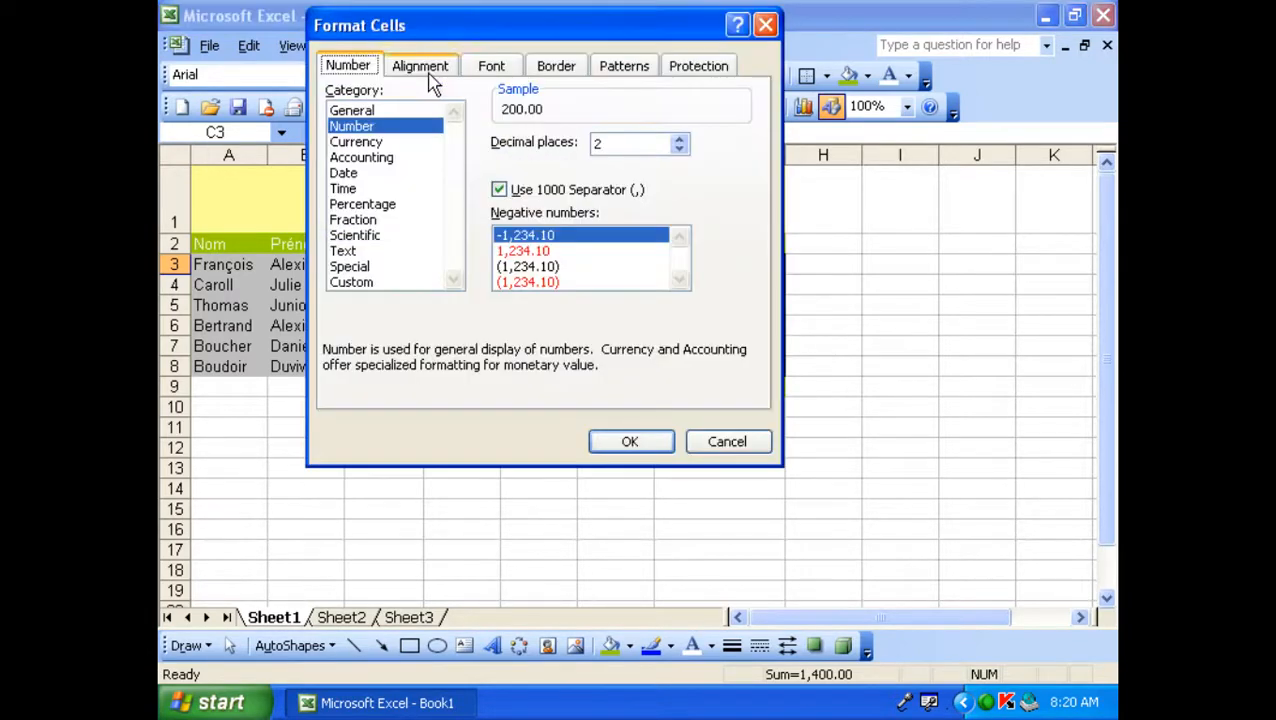
left_click(362, 284)
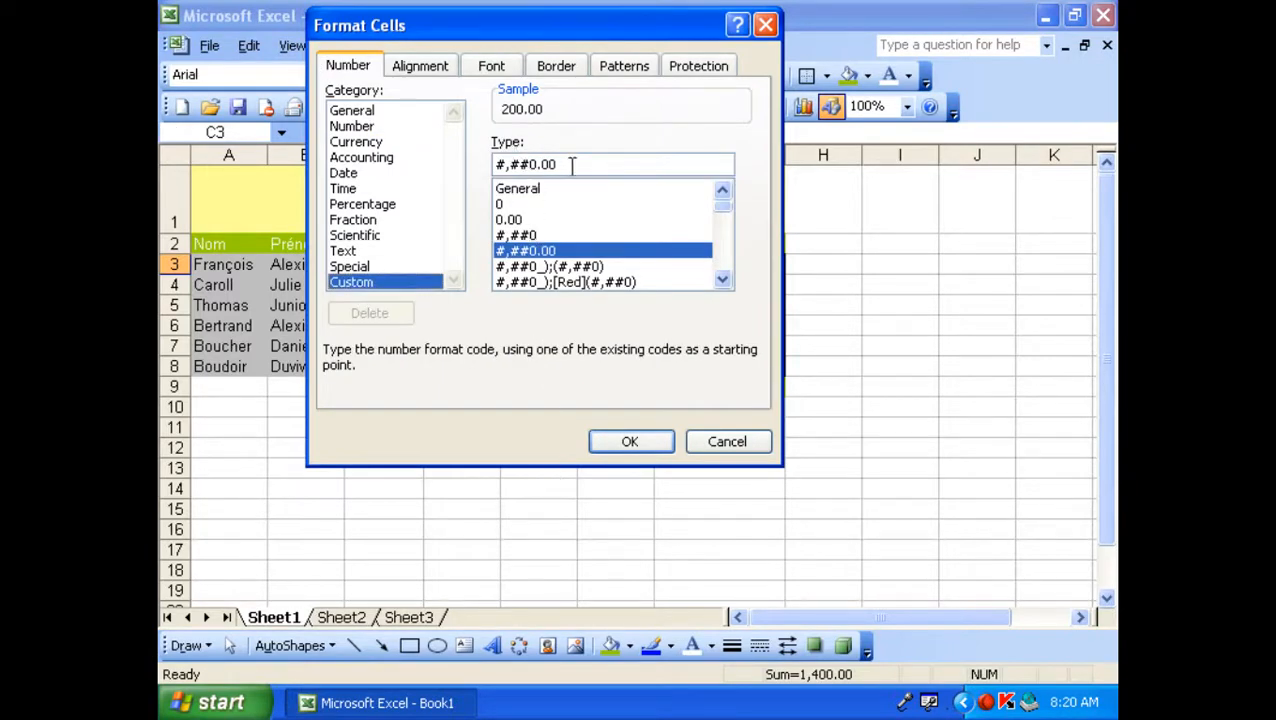
left_click_drag(570, 165, 452, 165)
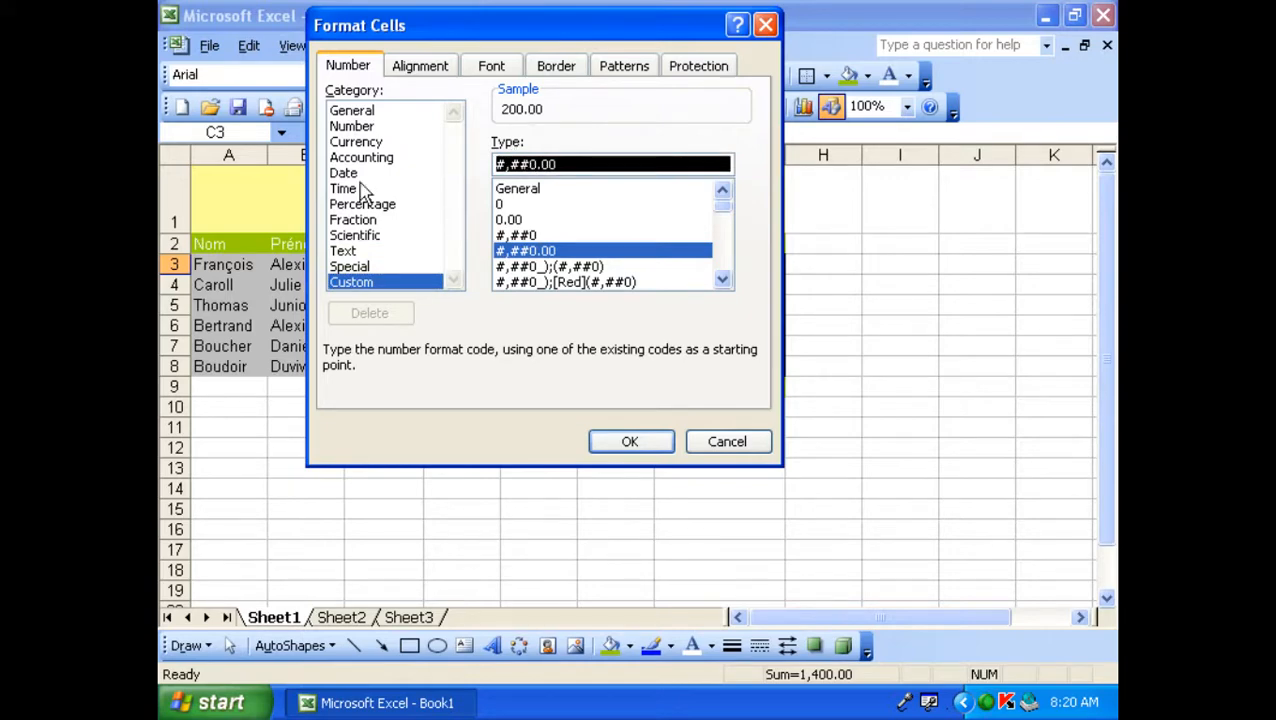
type("# \"Goud")
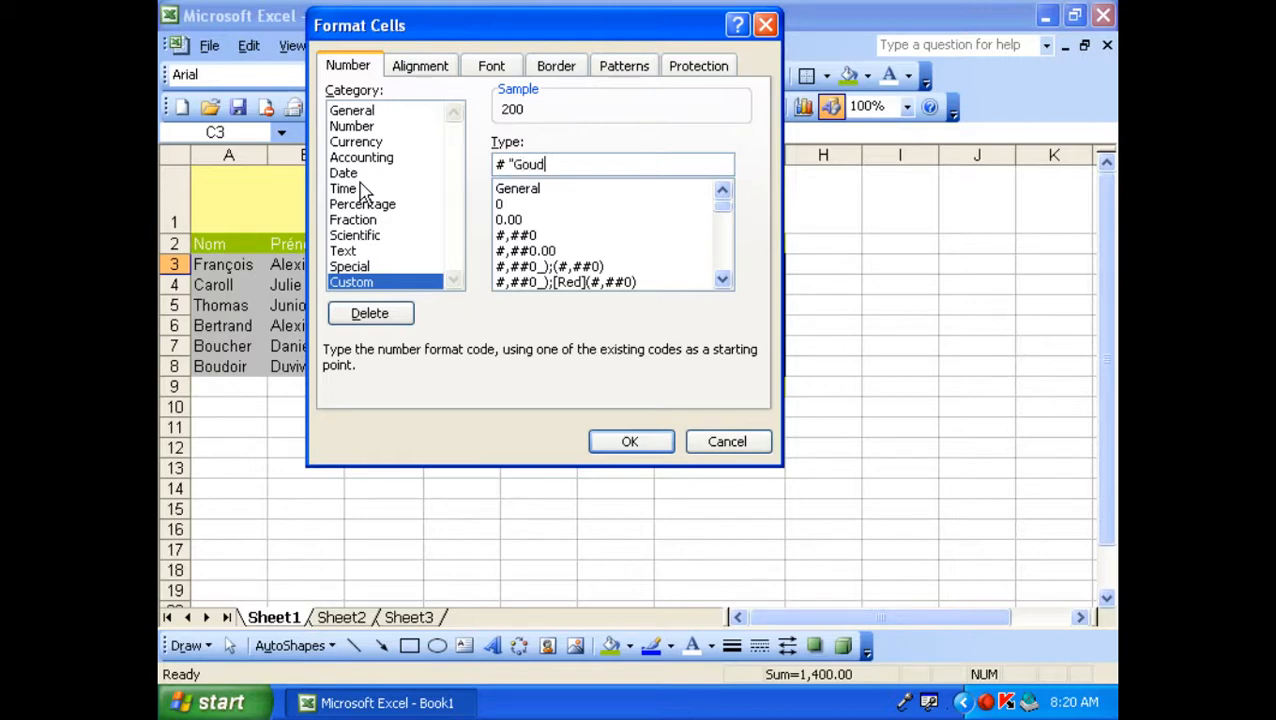
type("\"")
left_click(630, 442)
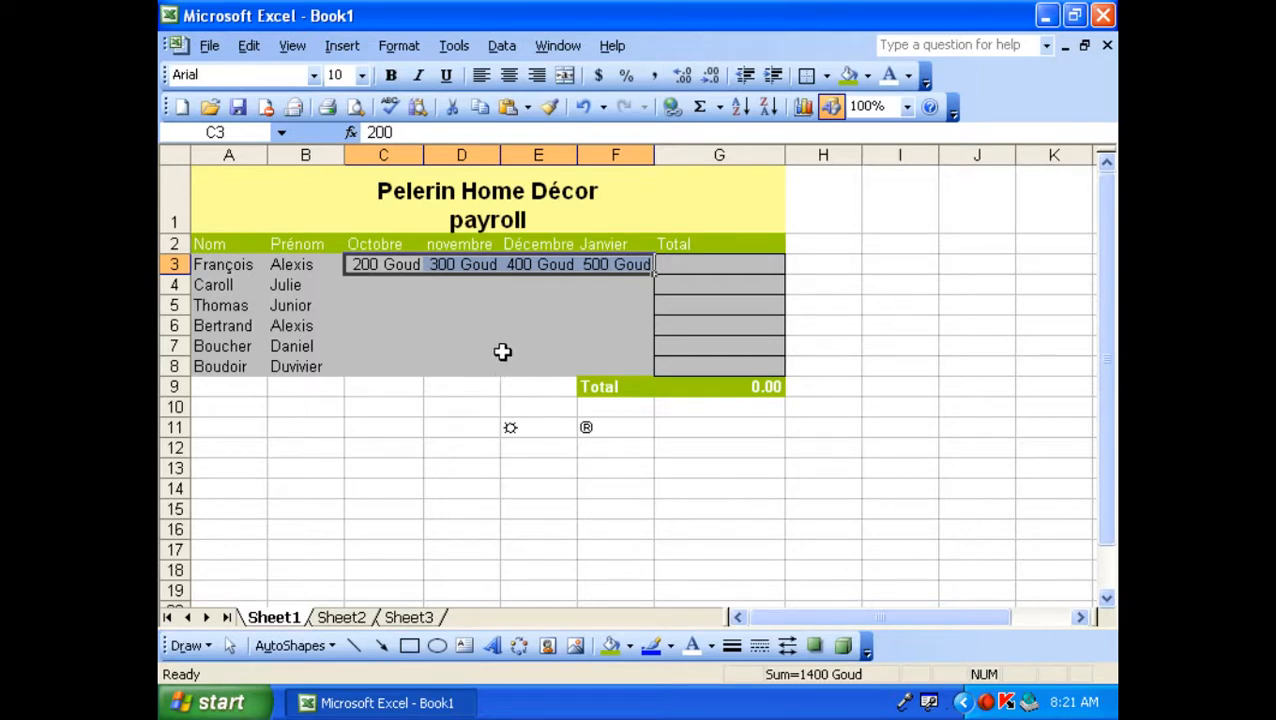
- Clear the amounts in C3:F3 and apply the custom number format # "Goud" to the range C3:G8
key("Delete")
left_click(453, 350)
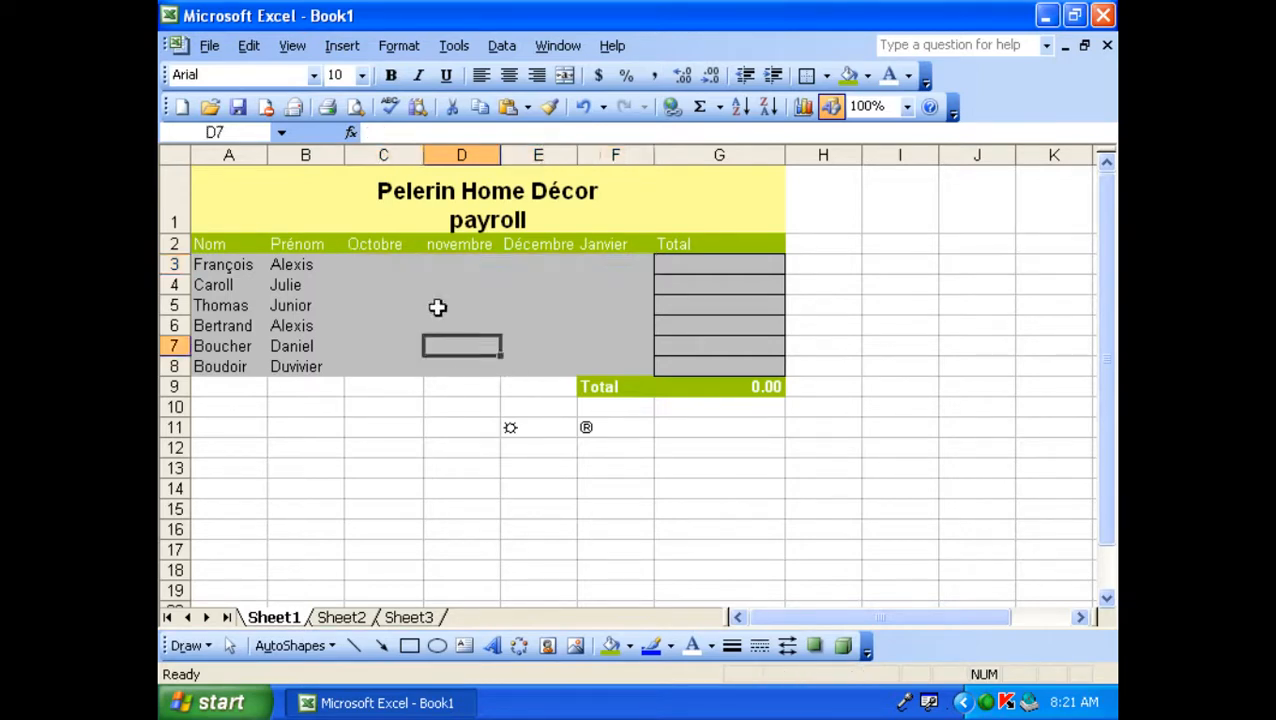
left_click(389, 263)
left_click_drag(389, 263, 698, 372)
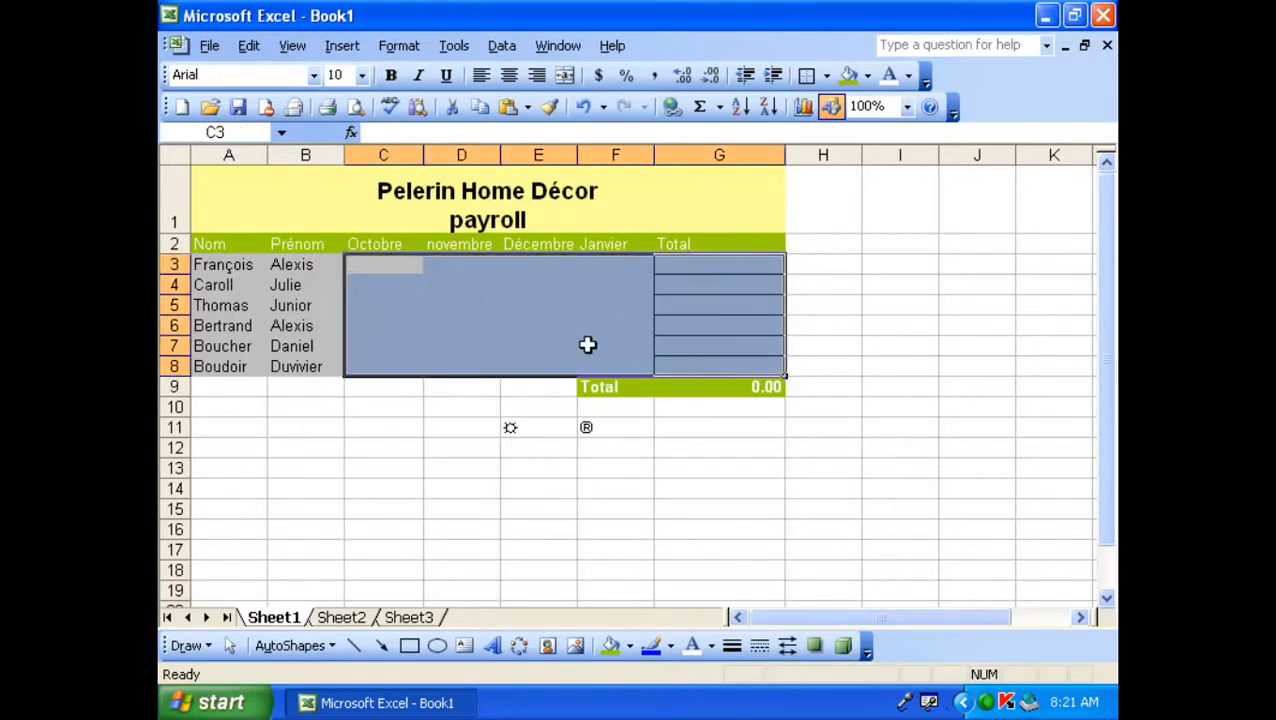
left_click(395, 50)
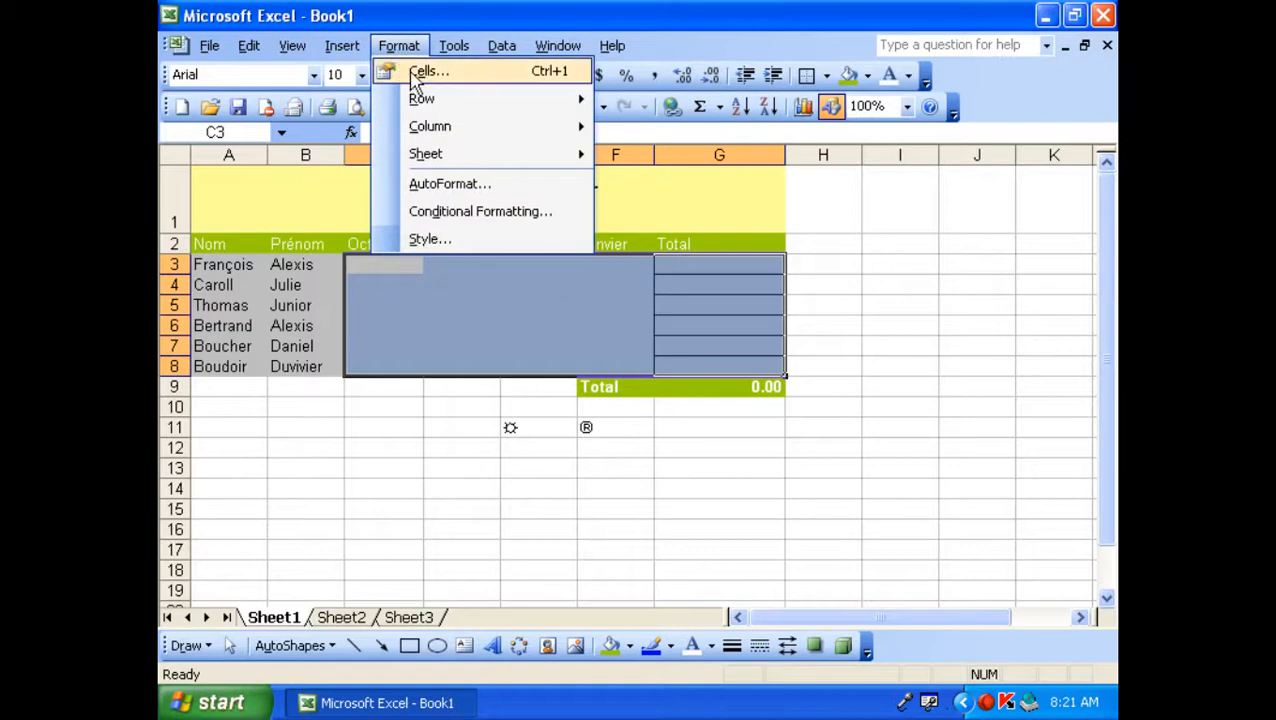
left_click(412, 70)
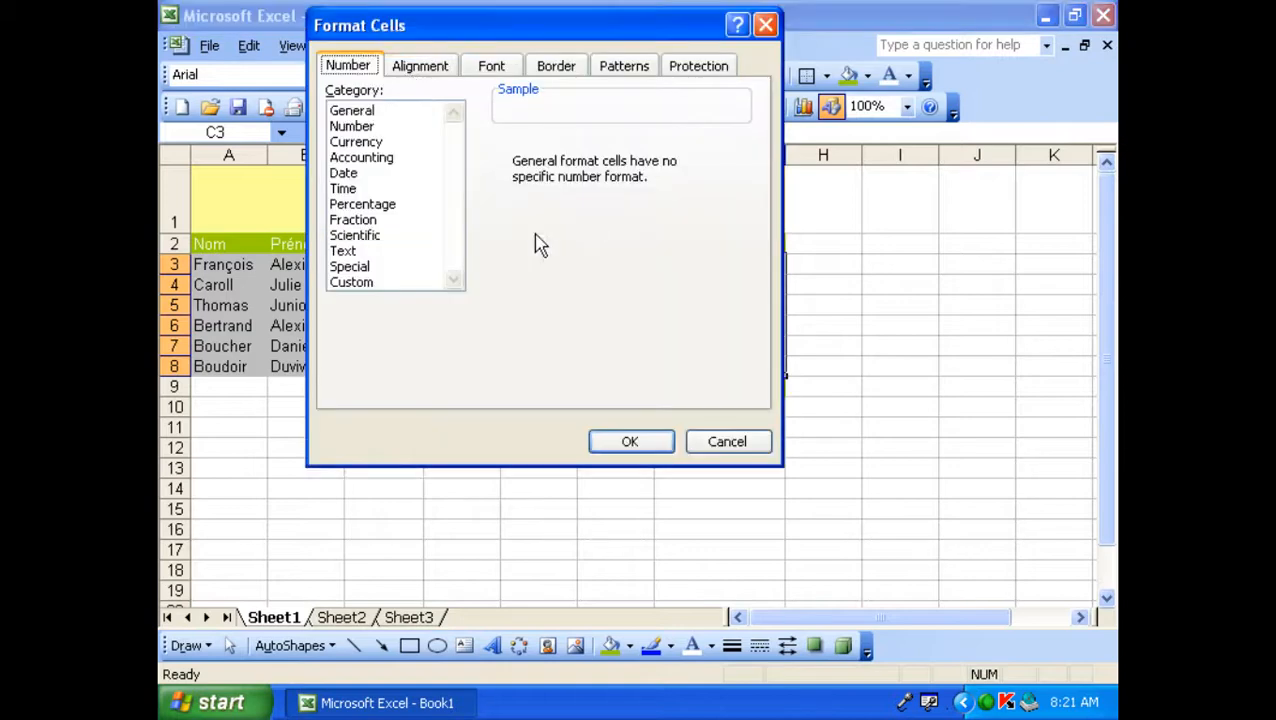
left_click(365, 282)
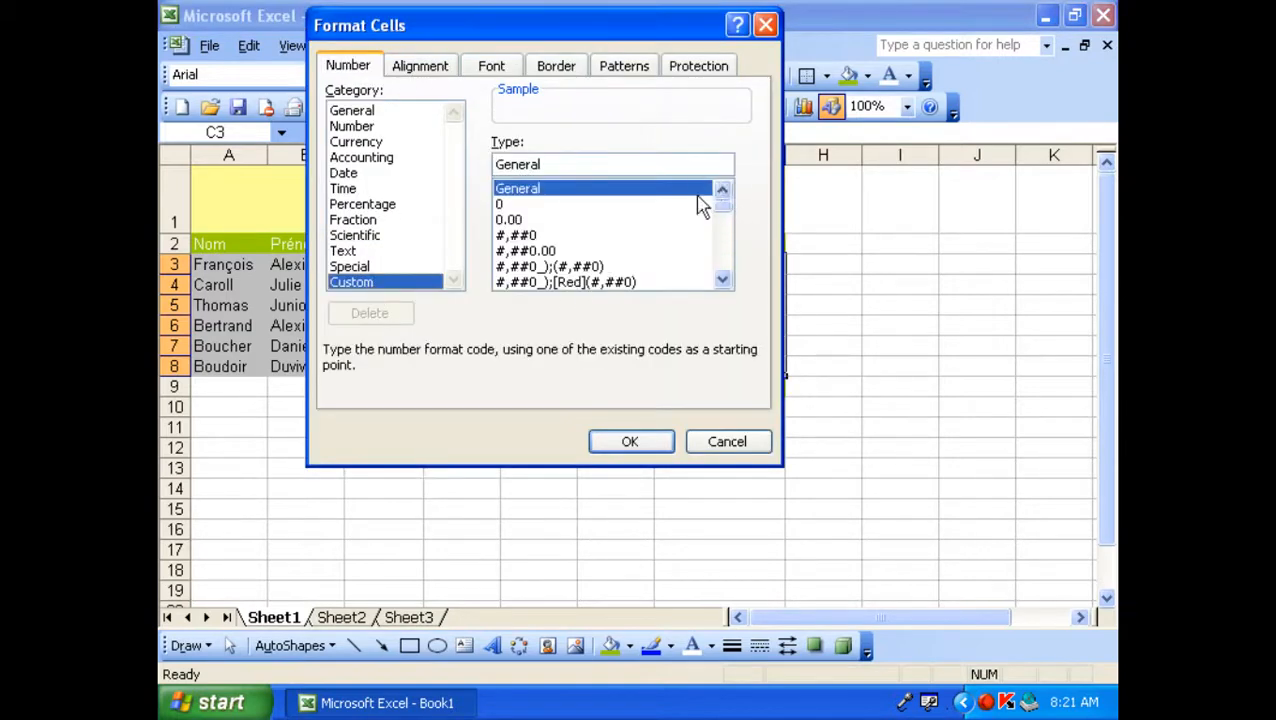
left_click_drag(722, 220, 720, 285)
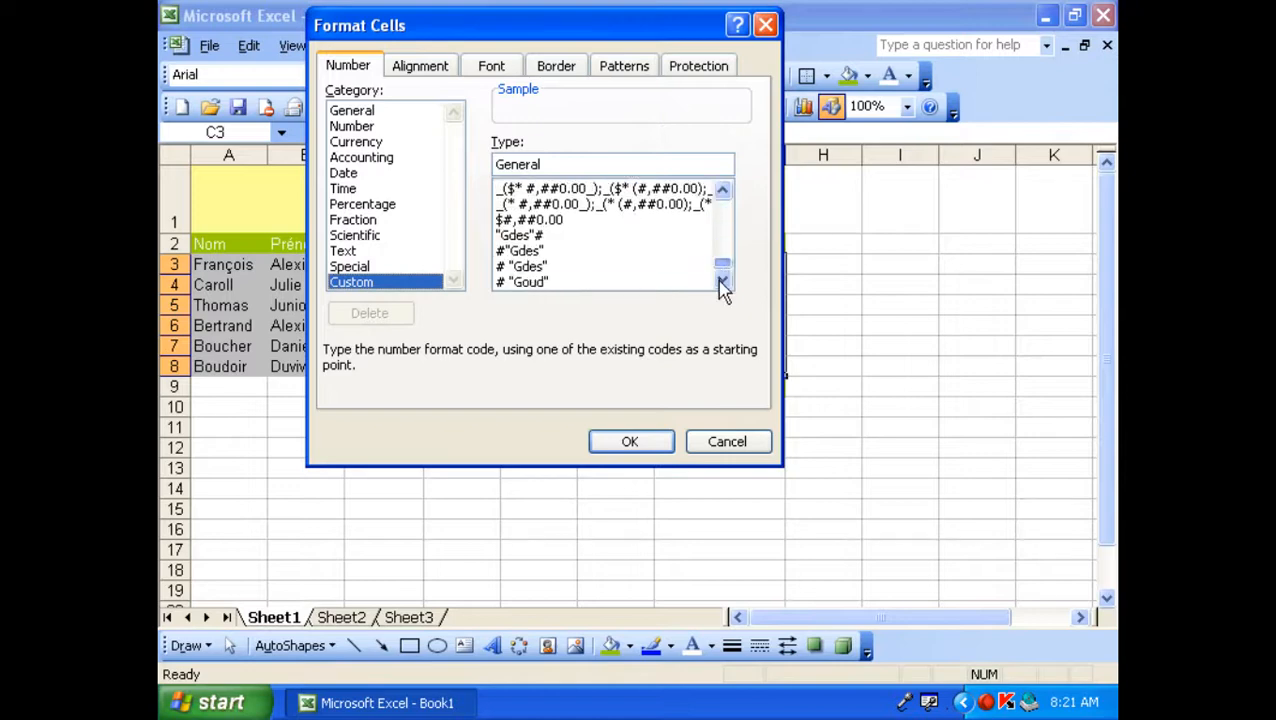
left_click(533, 283)
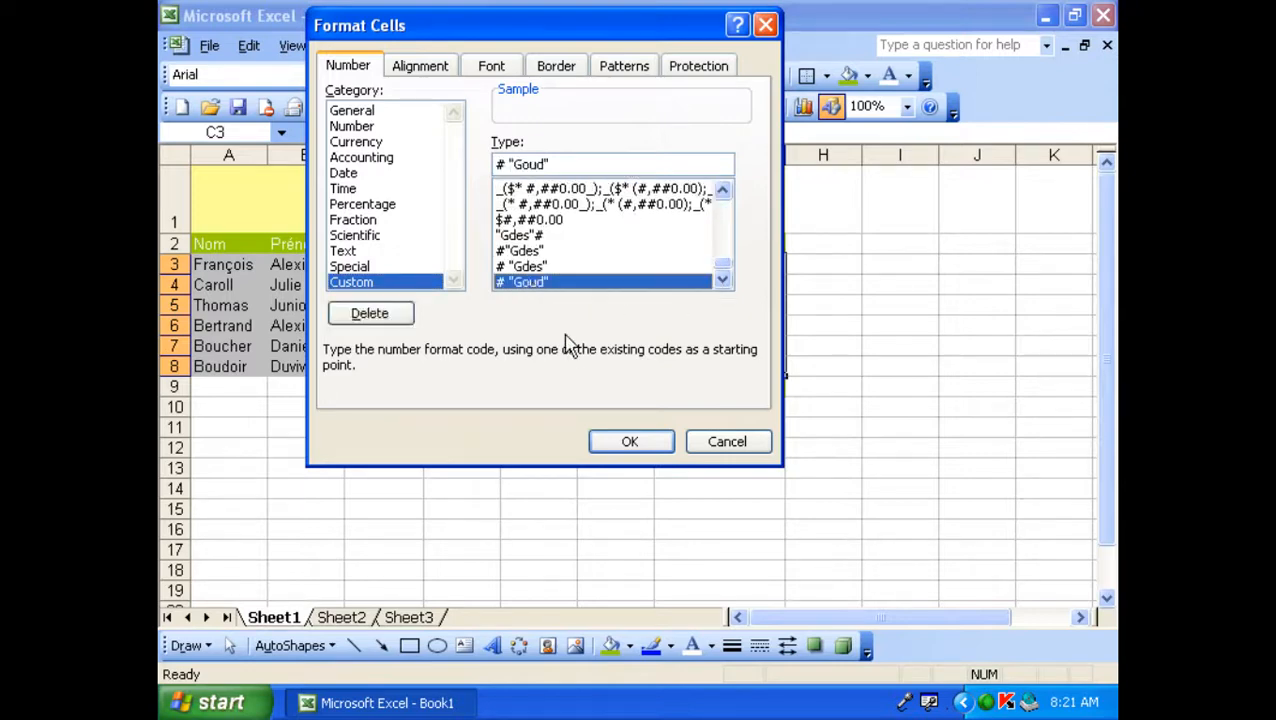
left_click(629, 443)
left_click(582, 442)
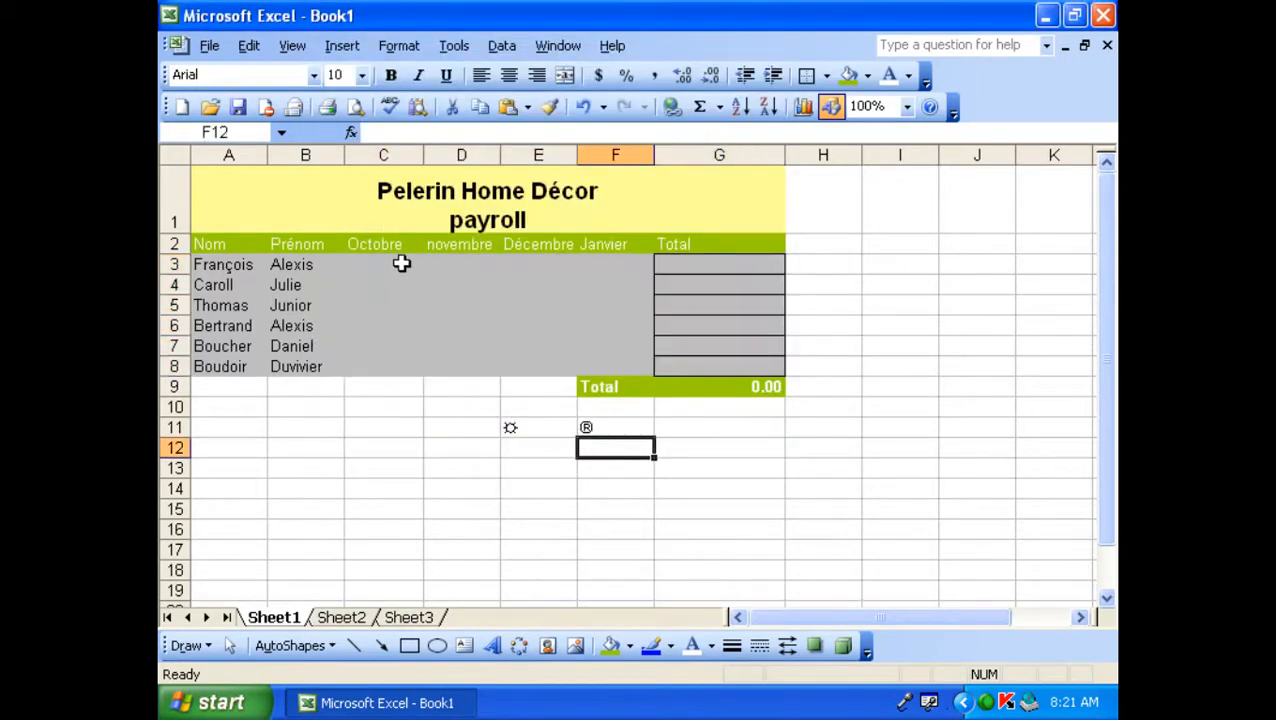
- Enter the amounts 500 in C3, 1200 in C4, 235 in E5 and 1254 in E6
left_click(400, 264)
type("500")
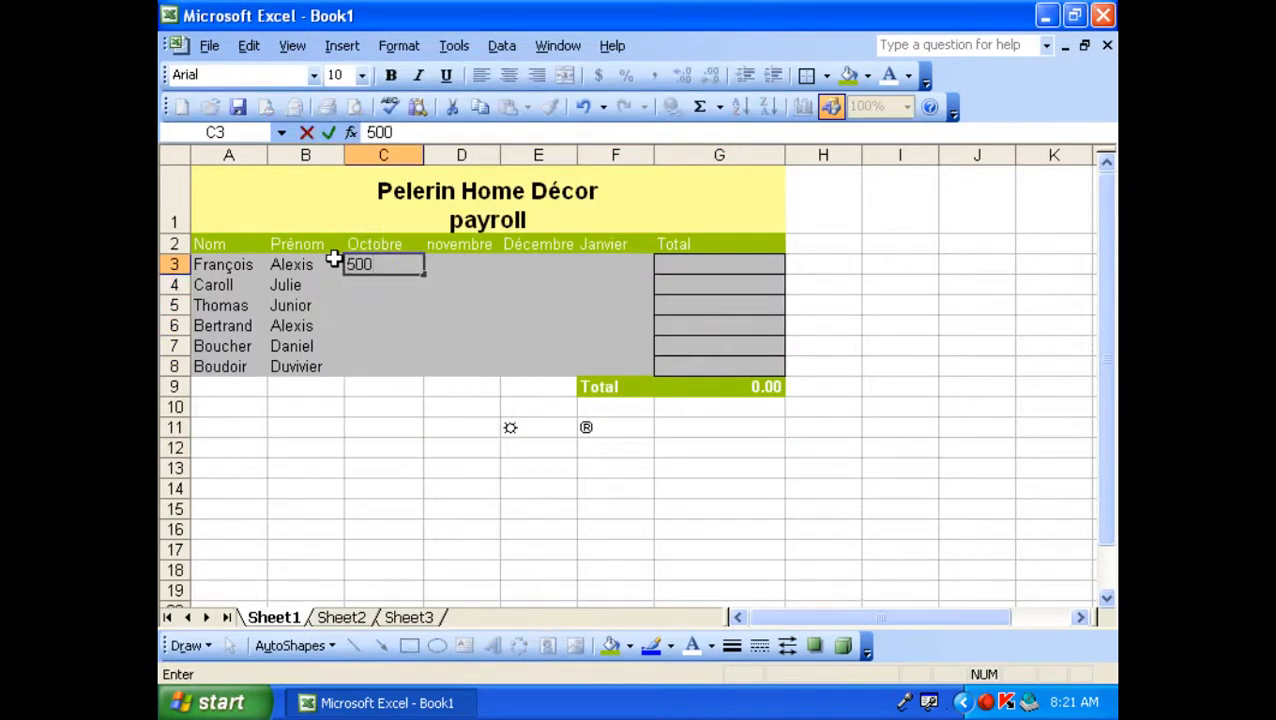
key("Return")
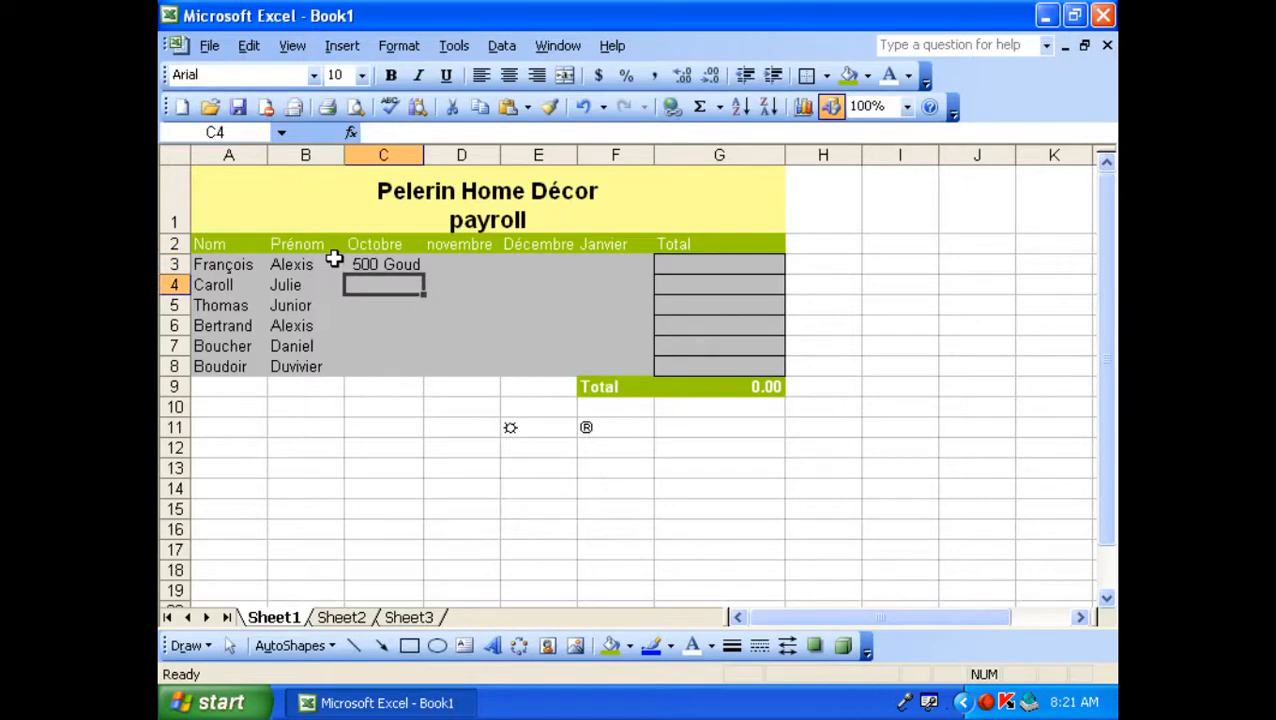
type("1200")
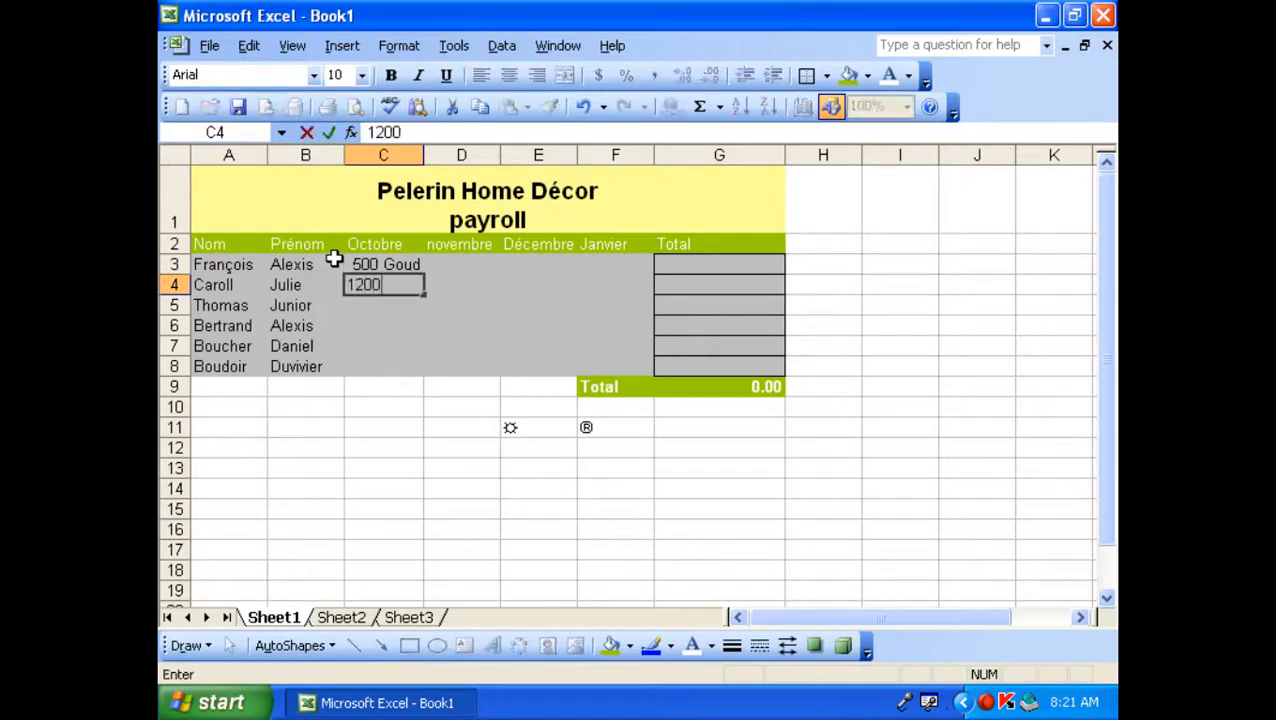
key("Return")
key("Right")
key("Right")
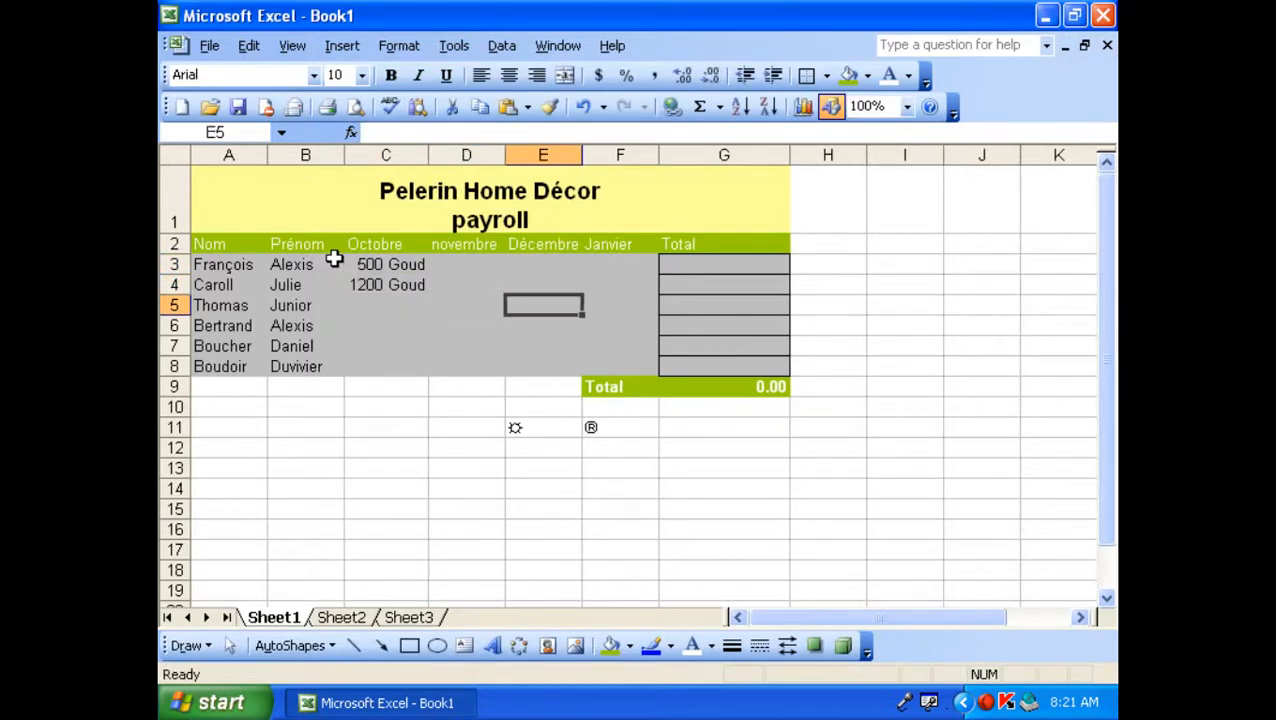
type("235")
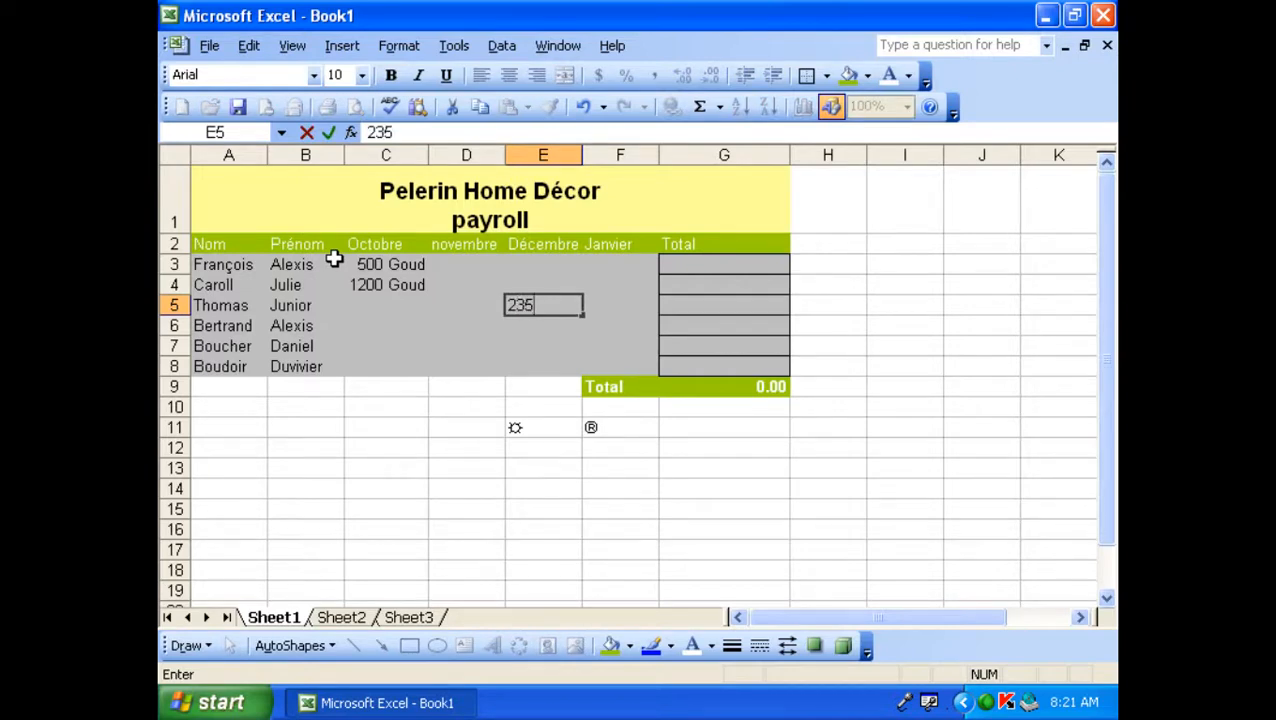
key("Return")
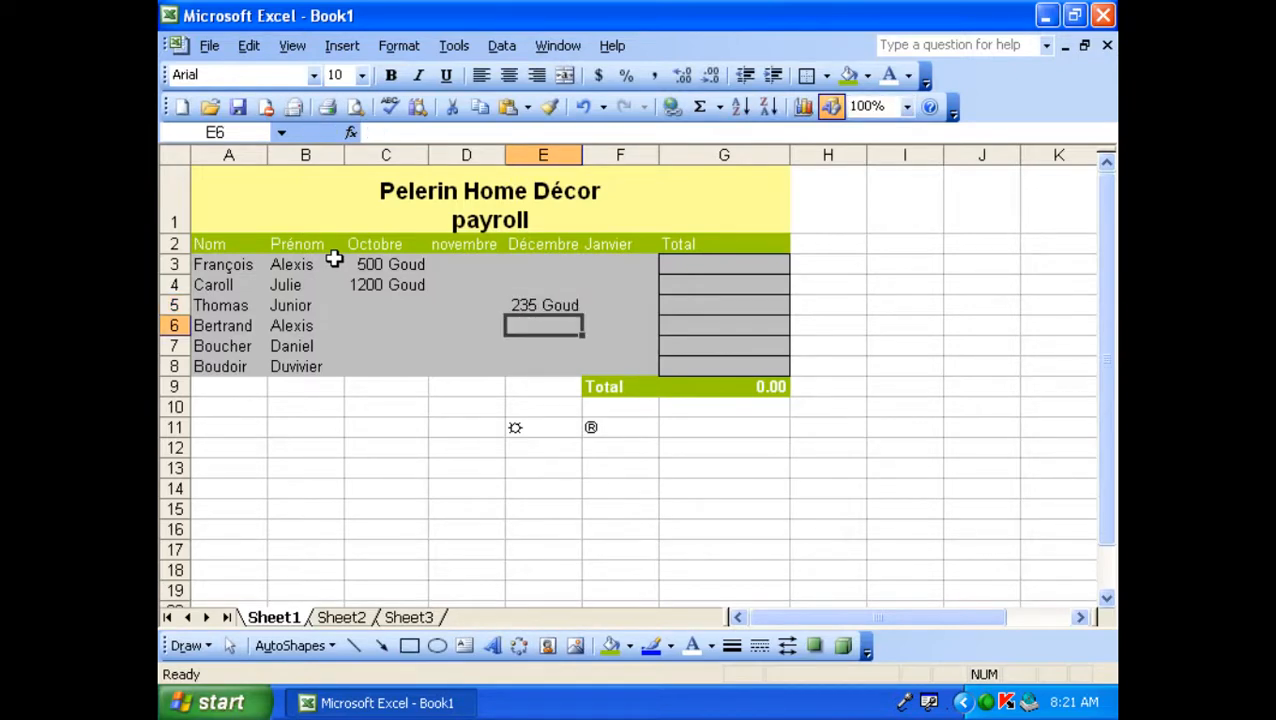
type("1254")
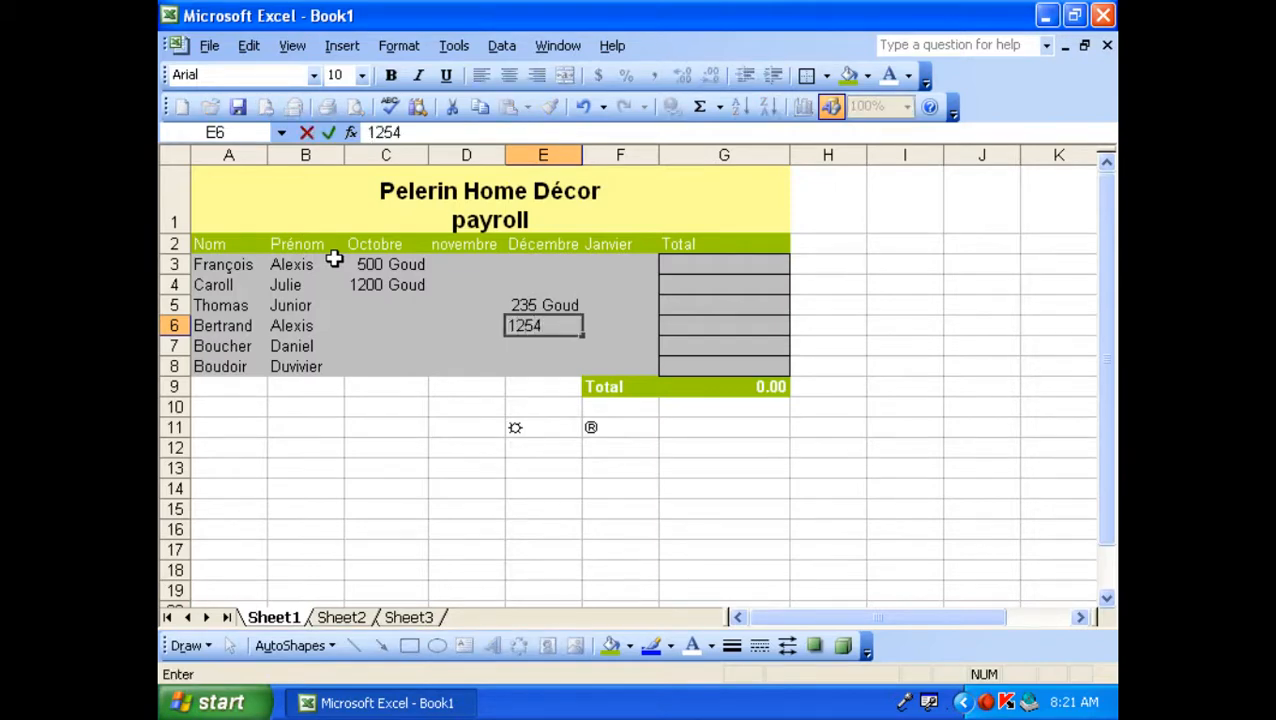
key("Return")
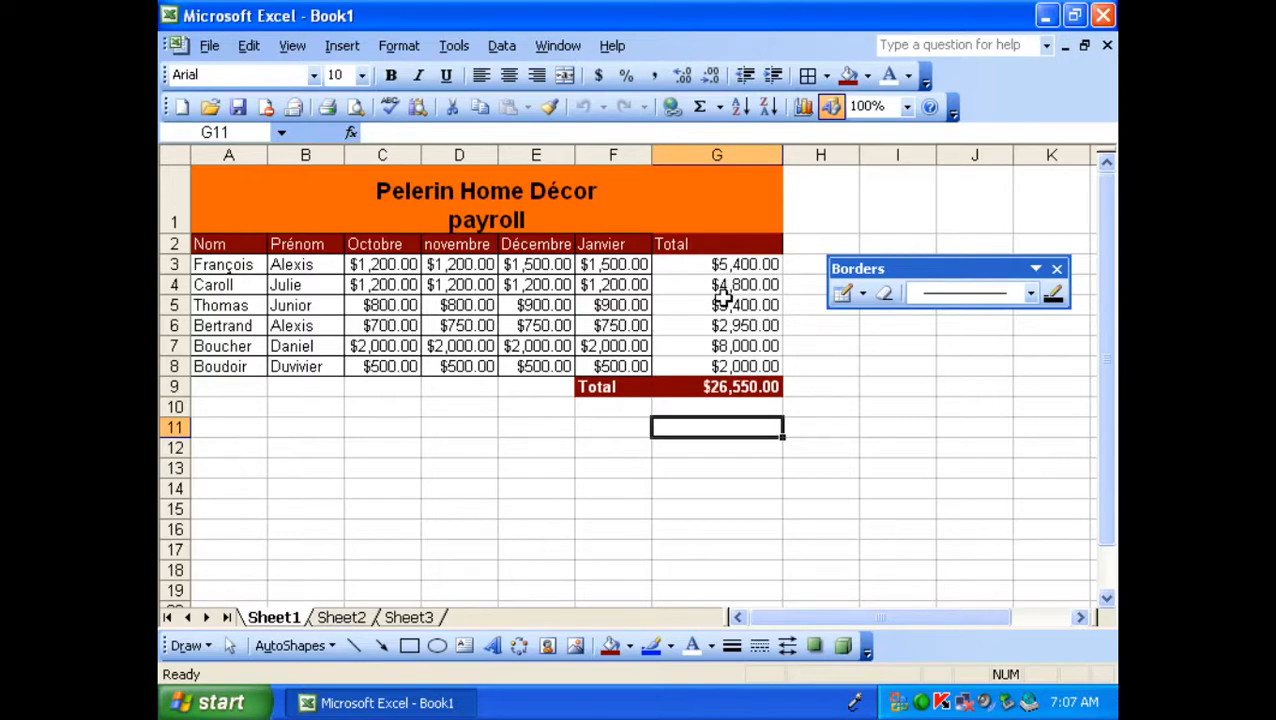
- Open Conditional Formatting for the row totals in G3:G8, keeping the totals in view
left_click(392, 263)
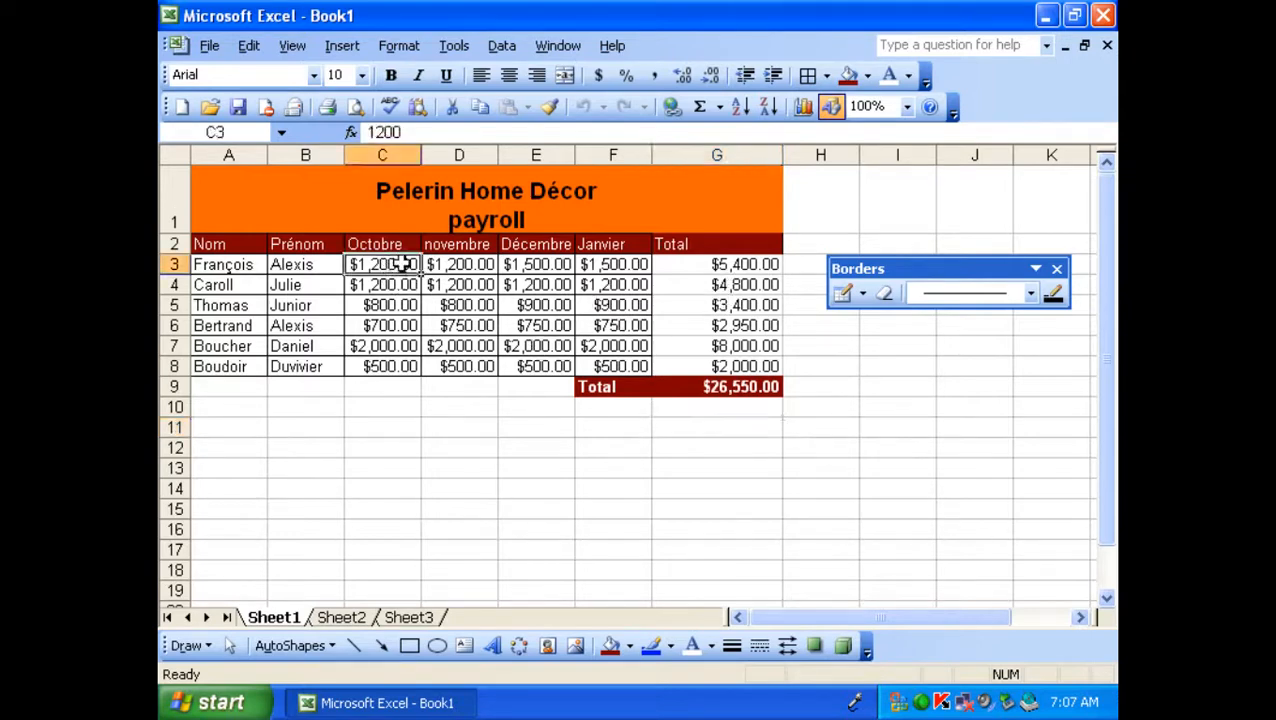
left_click_drag(400, 263, 605, 264)
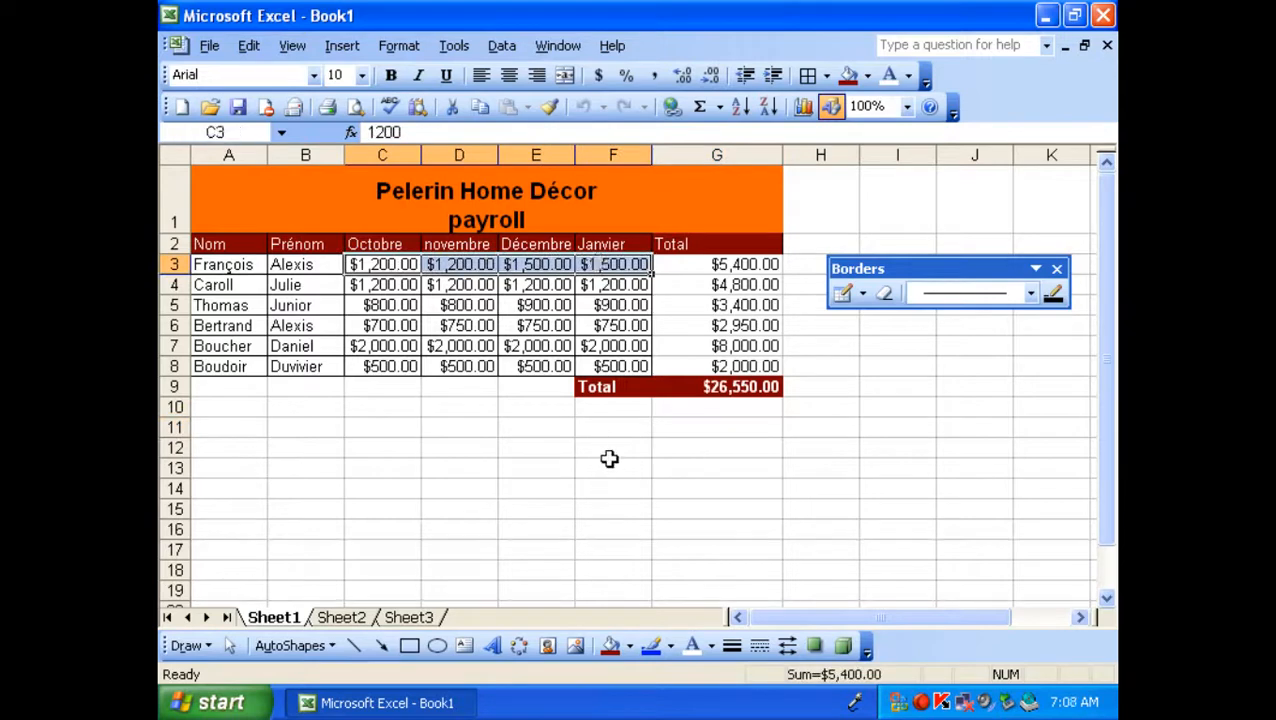
left_click(745, 346)
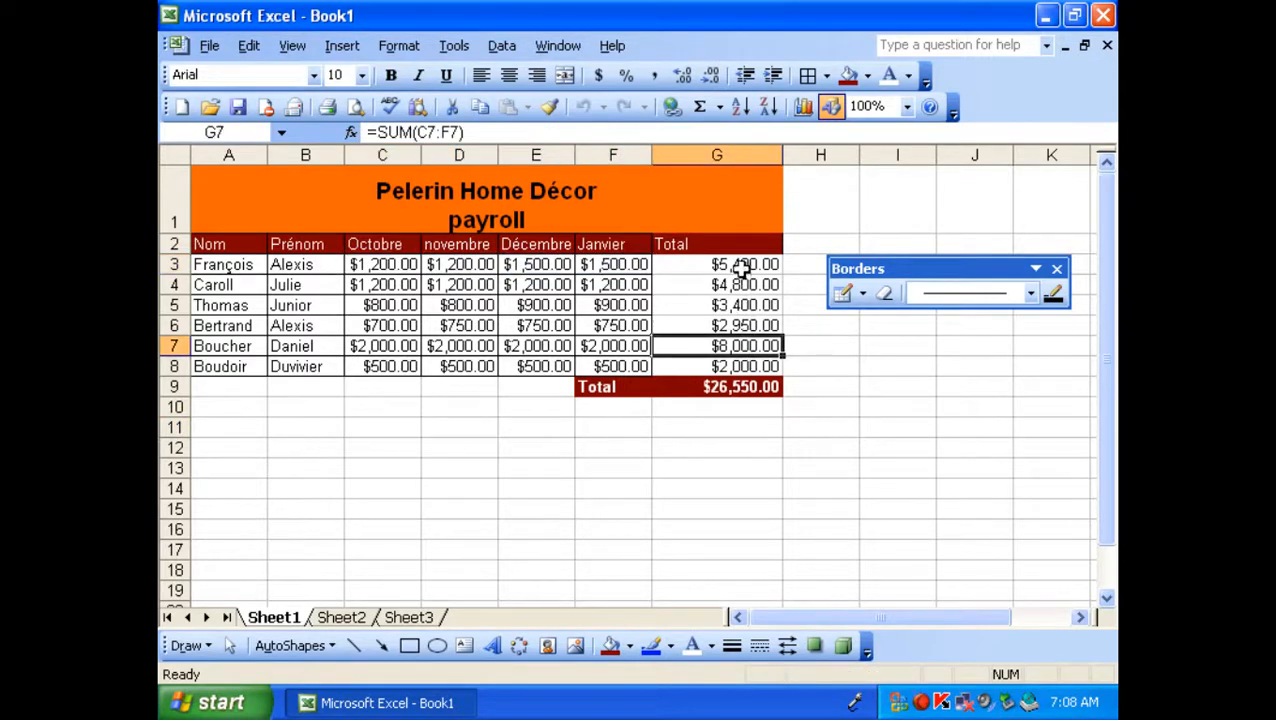
left_click_drag(740, 266, 742, 365)
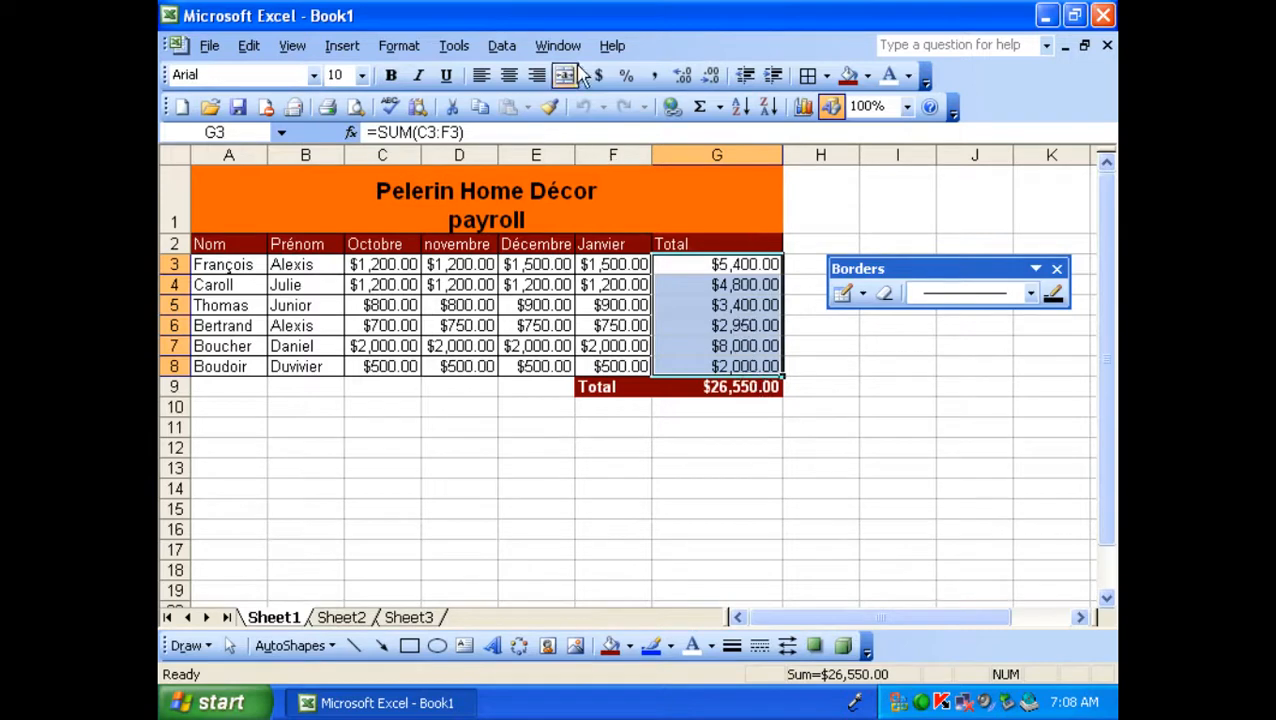
left_click(402, 46)
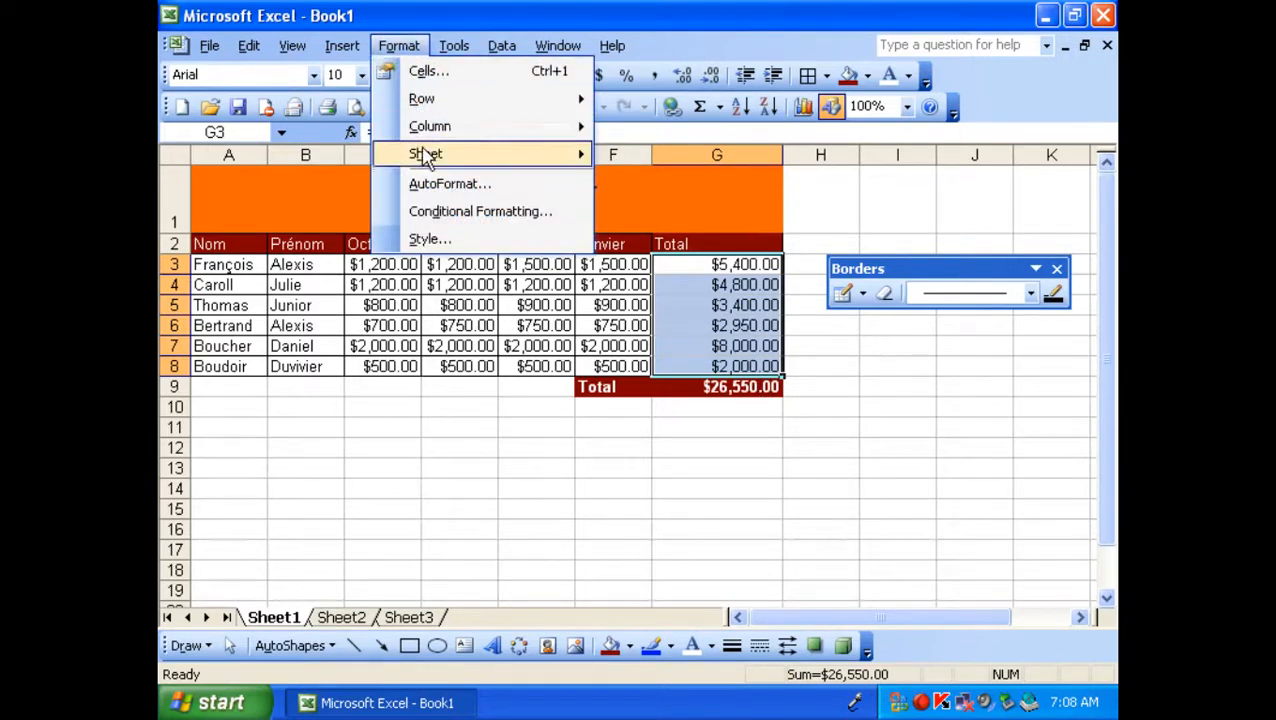
left_click(452, 212)
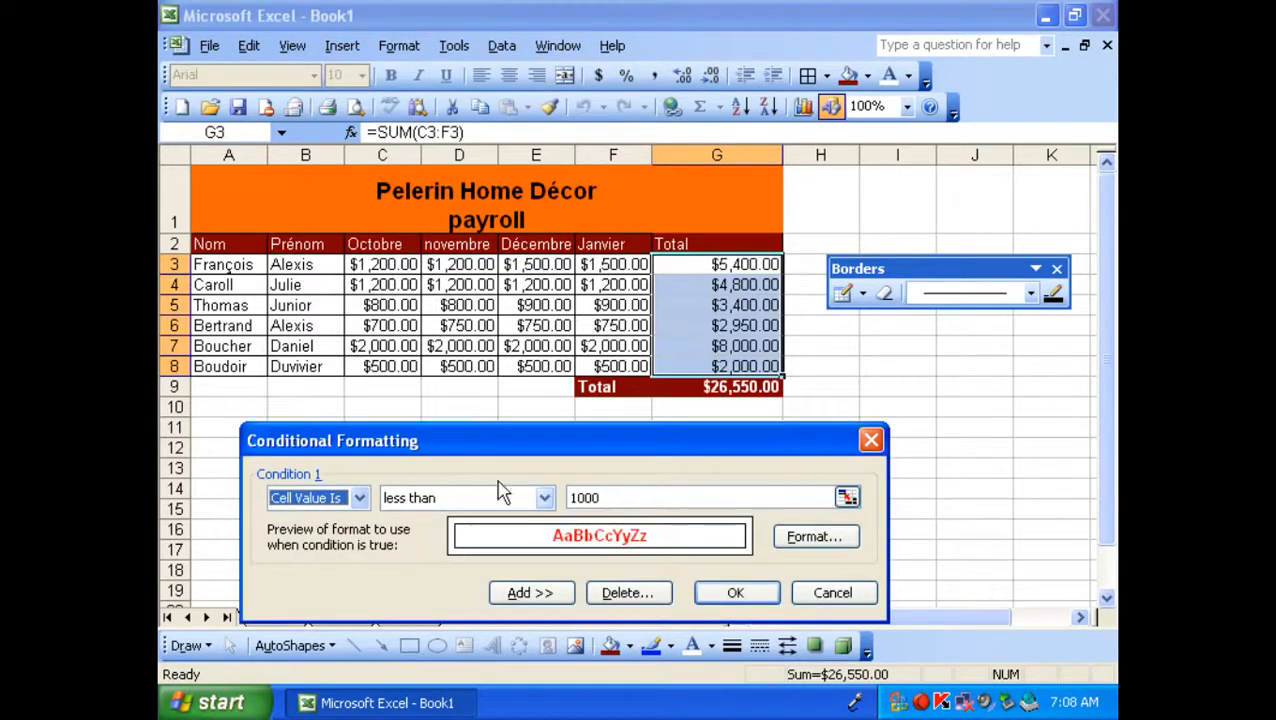
left_click_drag(527, 450, 555, 418)
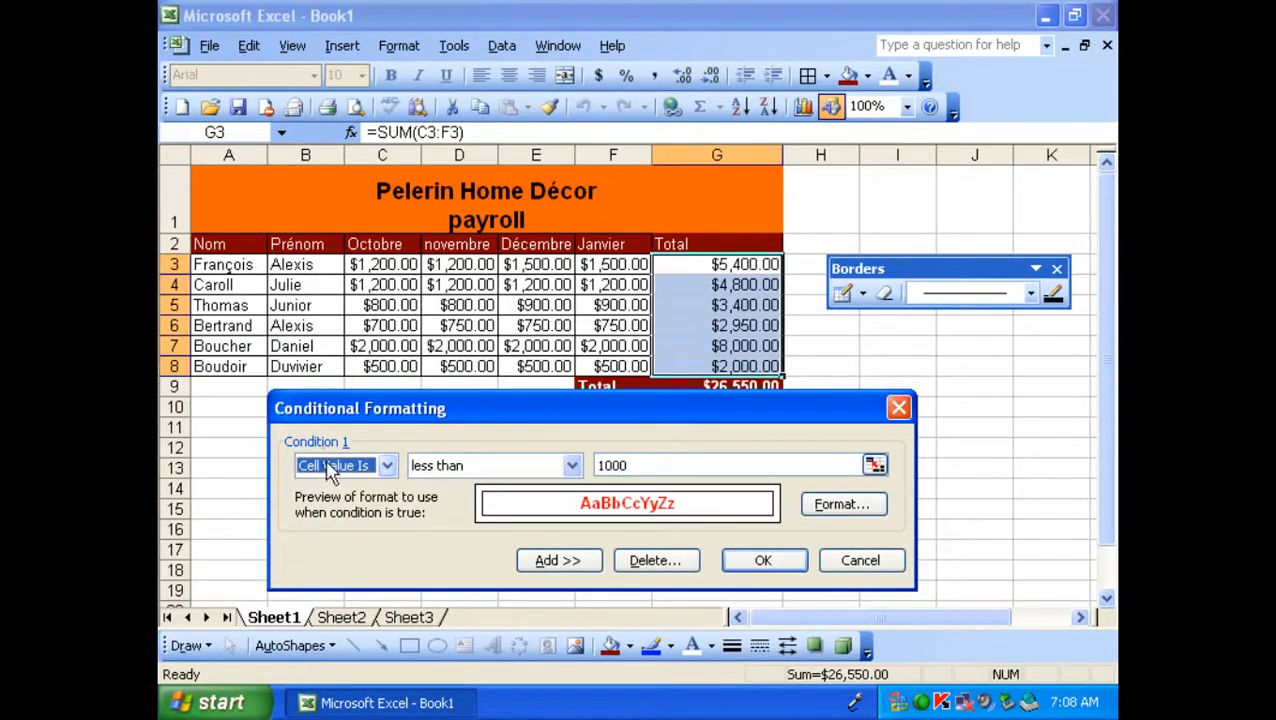
- Set condition 1 to apply when the cell value is greater than the total in G8 (=$G$8)
left_click(387, 466)
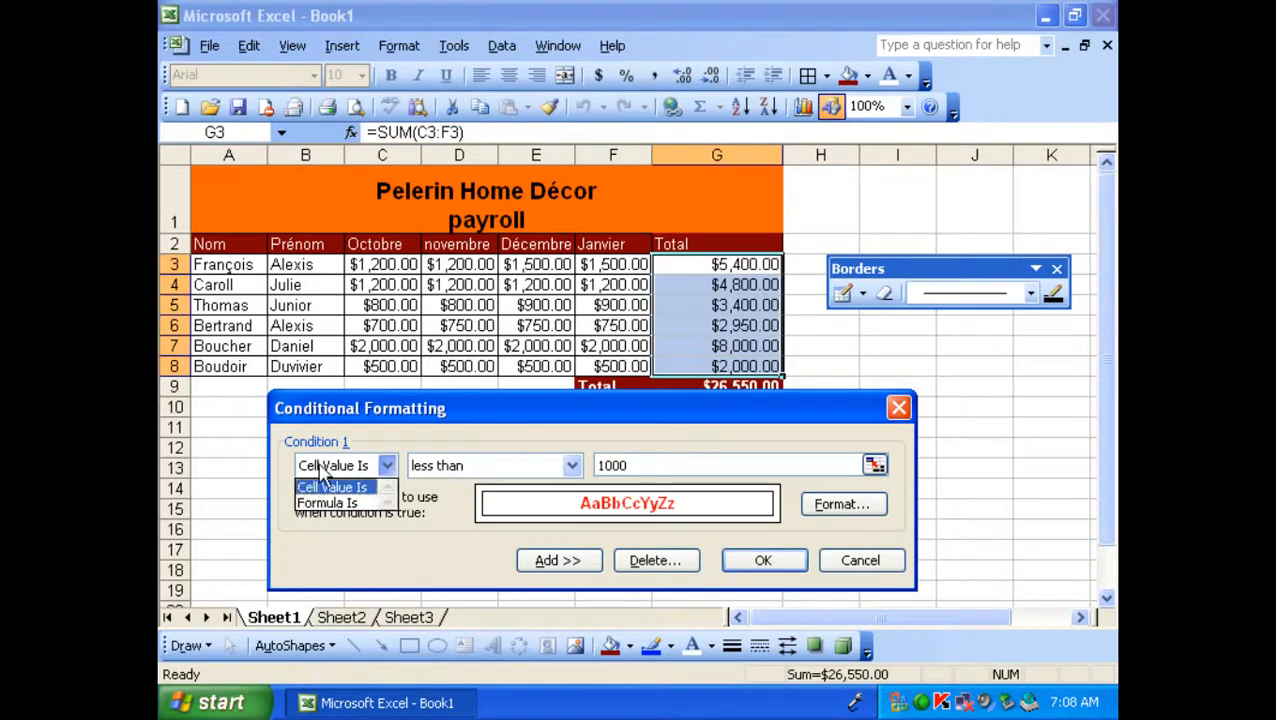
left_click(340, 427)
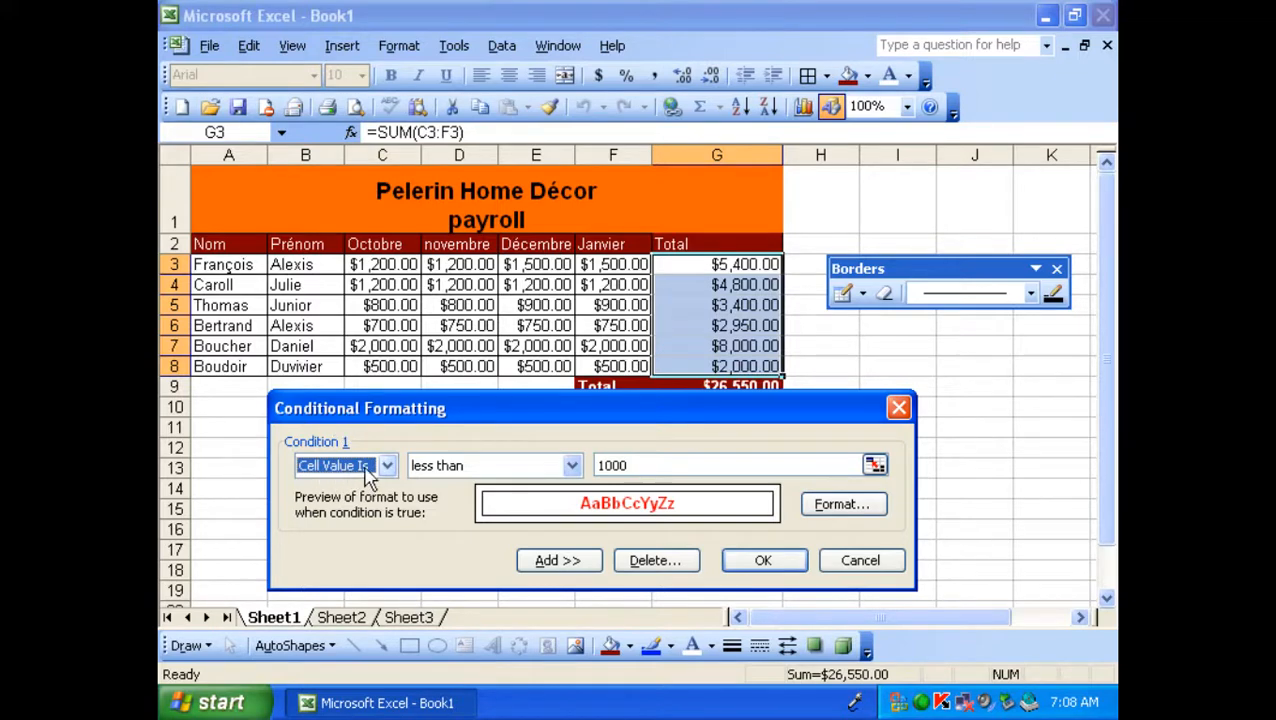
left_click(575, 477)
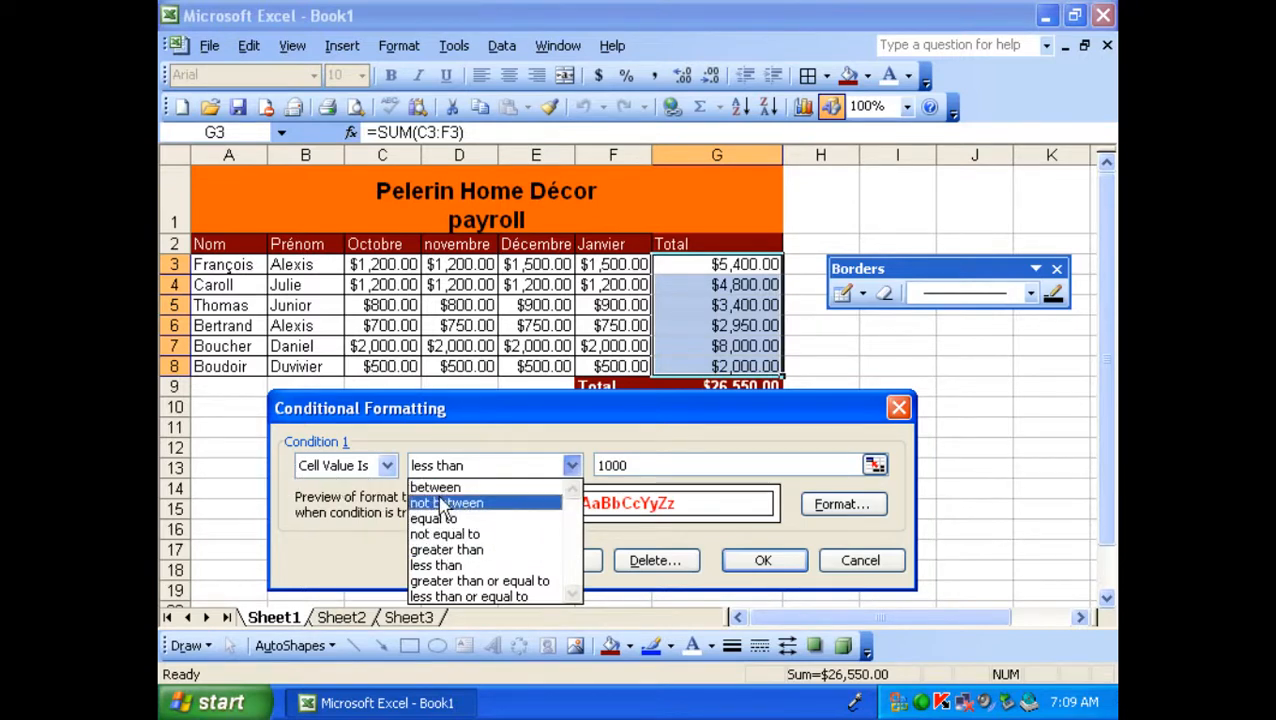
left_click(457, 552)
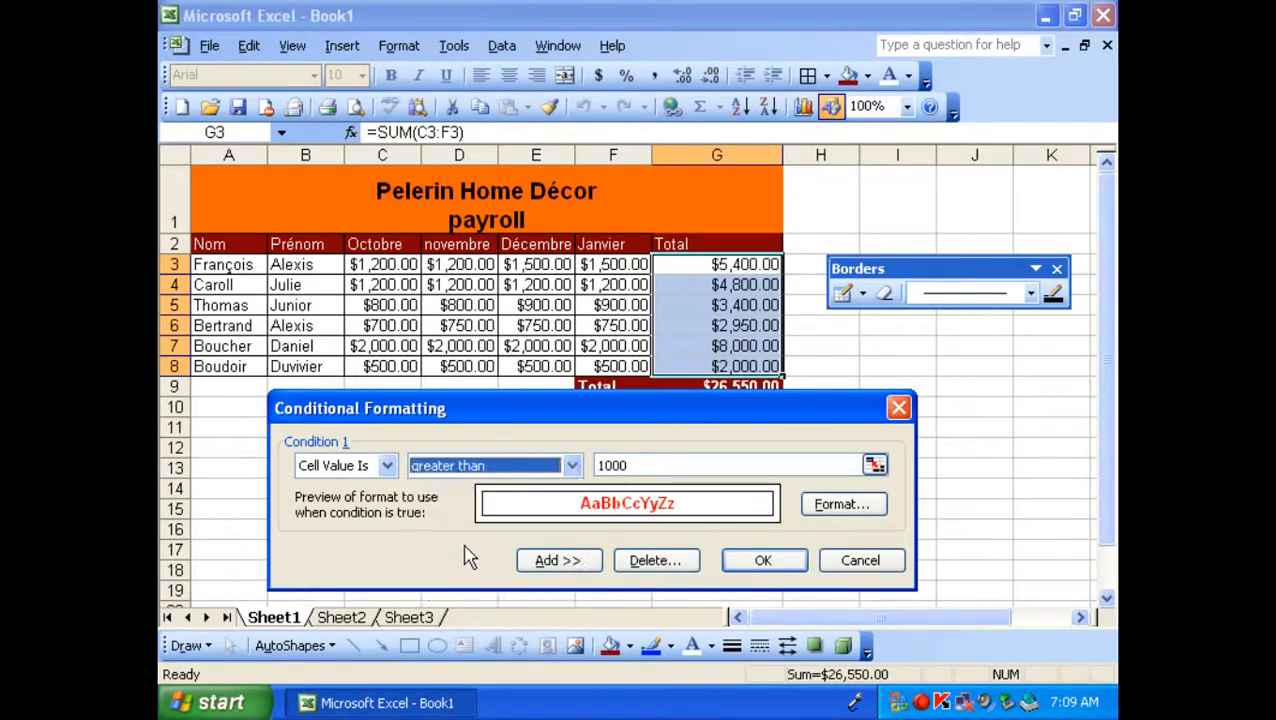
left_click(642, 465)
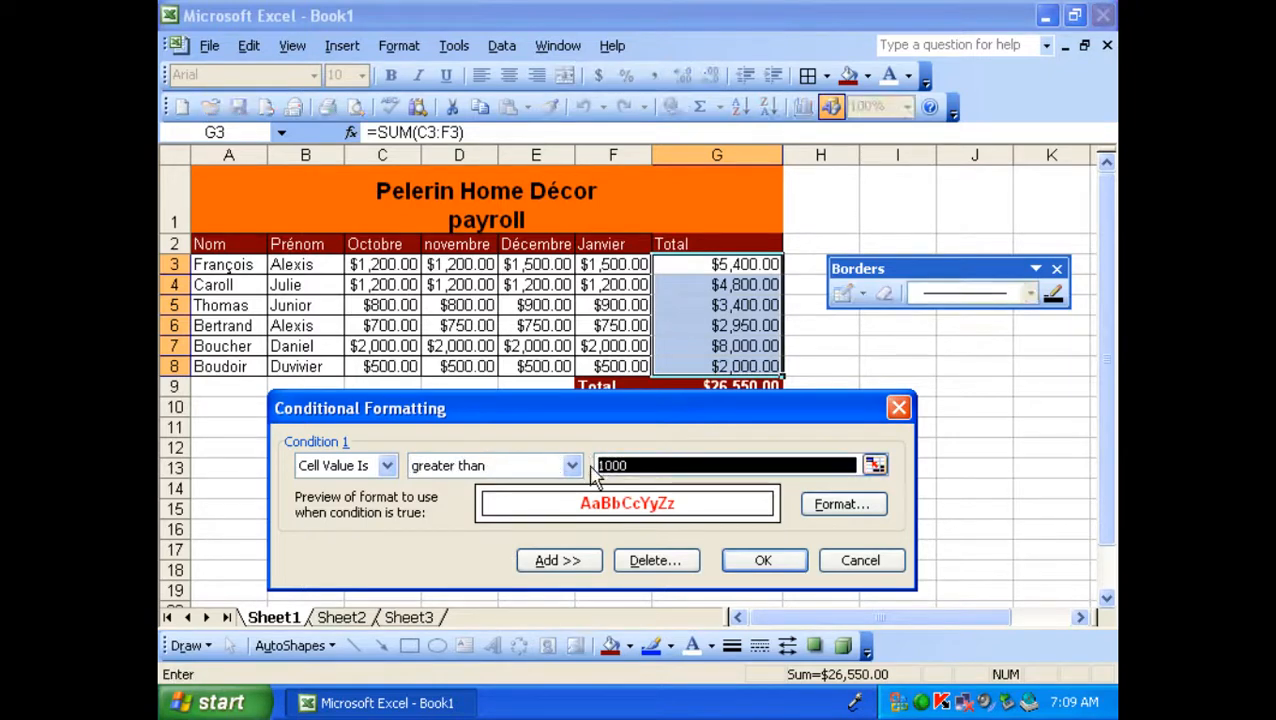
key("BackSpace")
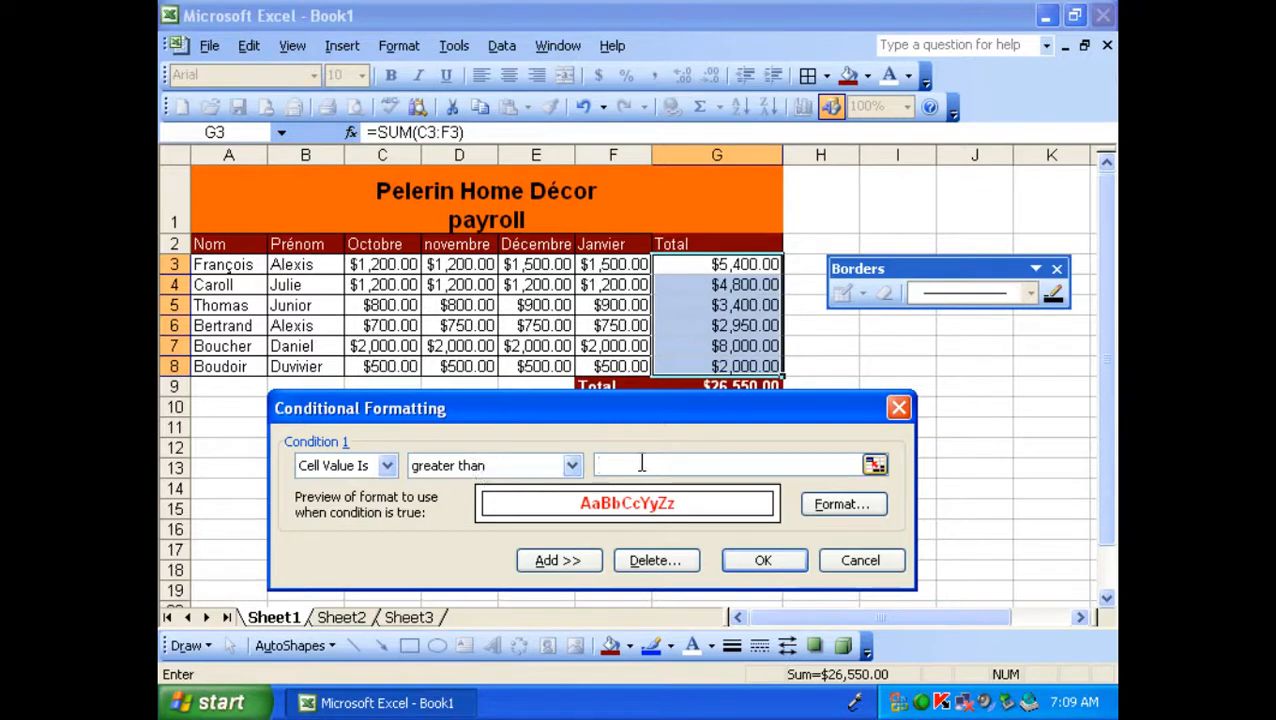
left_click(720, 366)
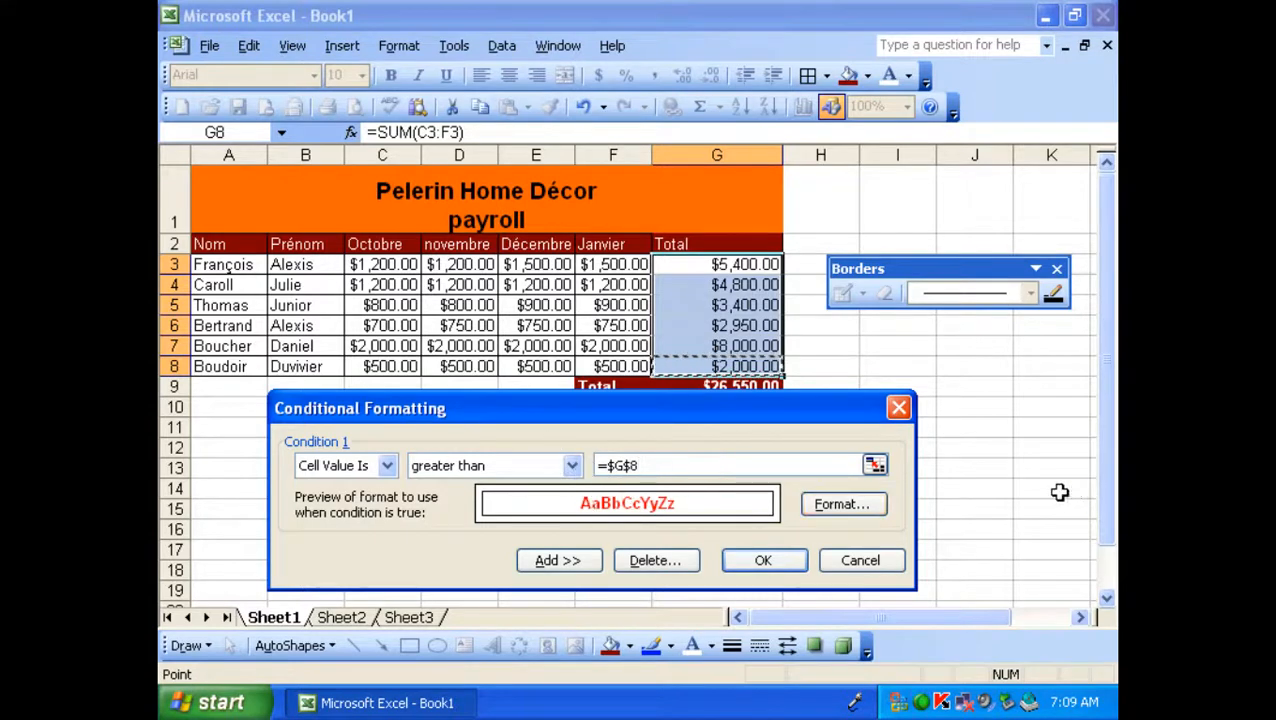
- Set the condition's font to bold italic in dark green and choose red as its border line colour
left_click(841, 508)
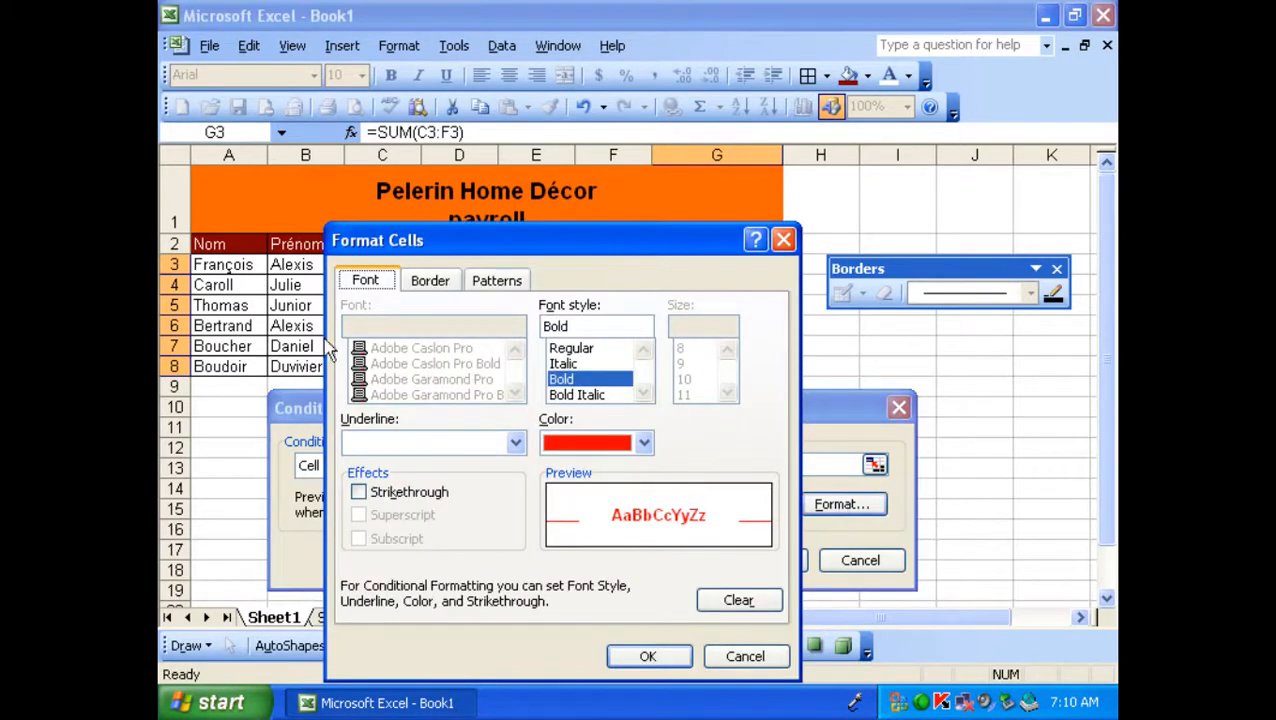
left_click(590, 395)
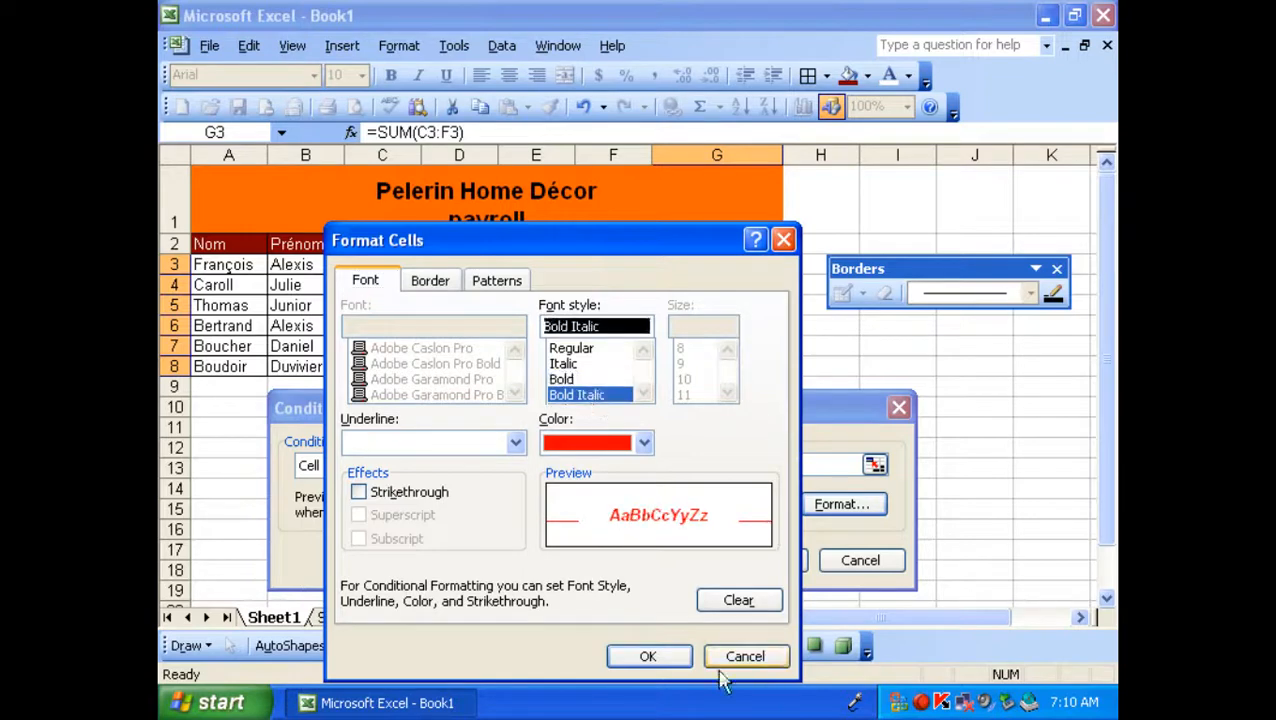
left_click(645, 444)
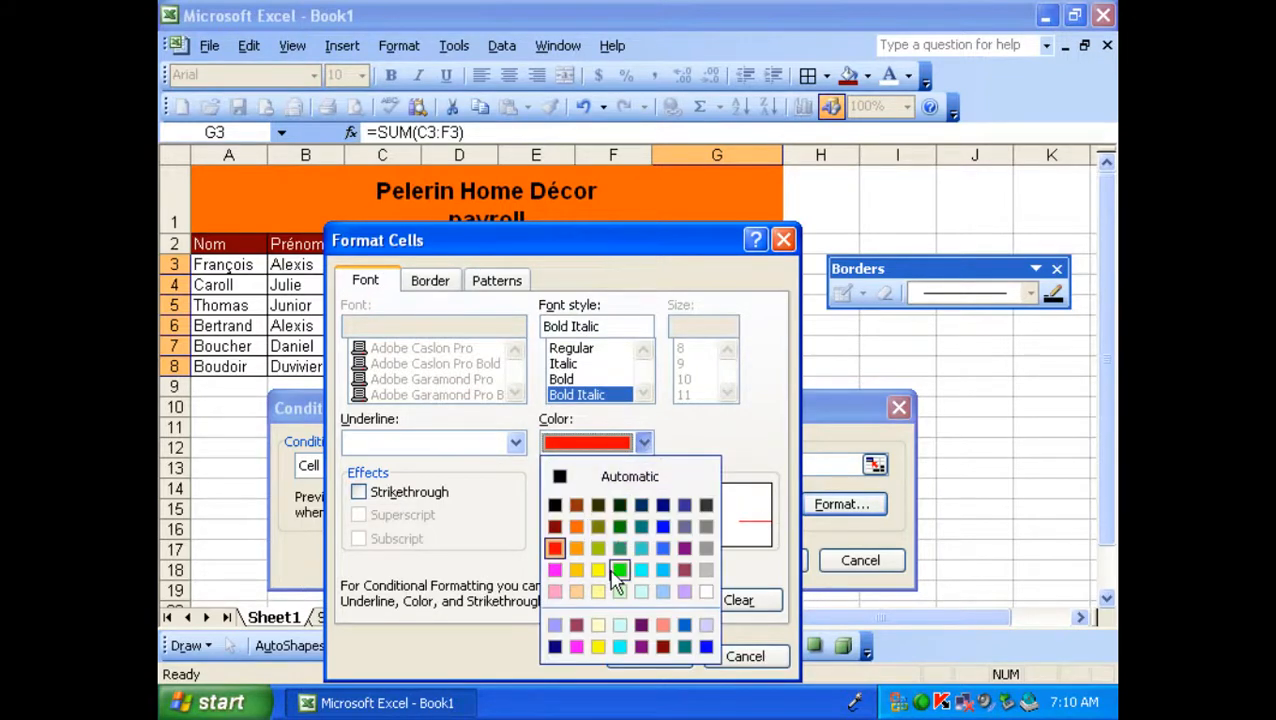
left_click(620, 528)
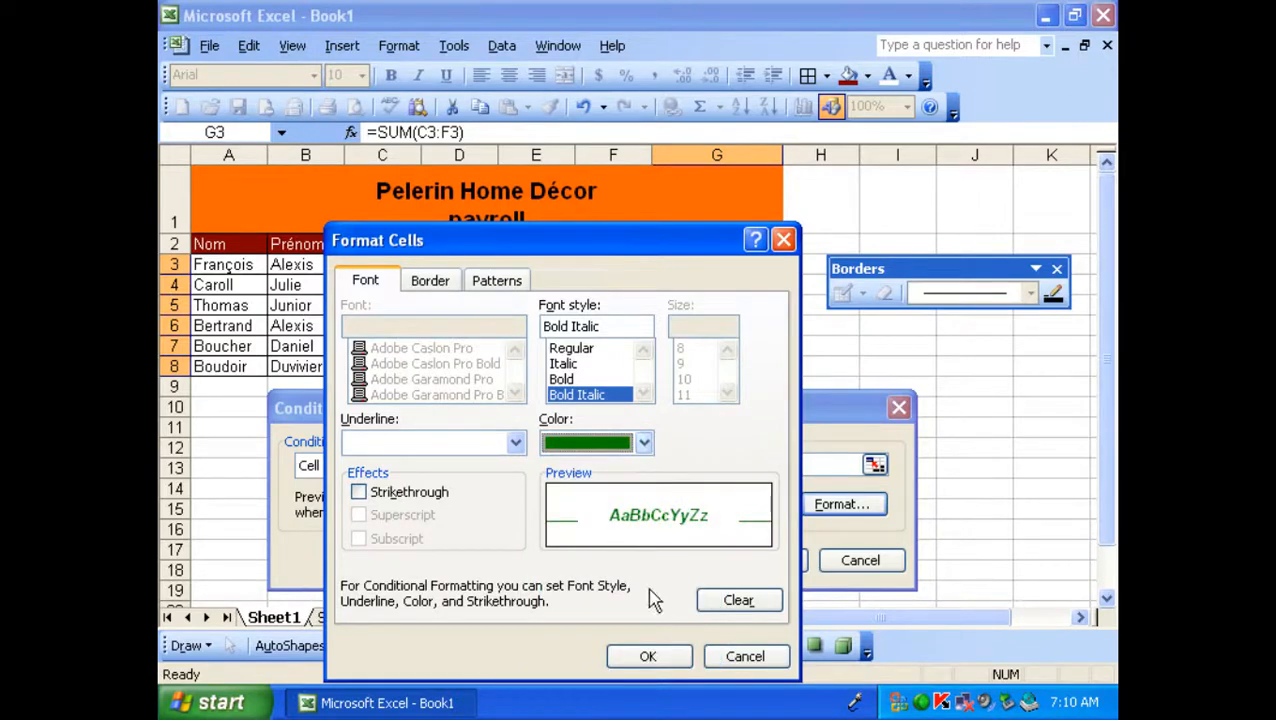
left_click(410, 283)
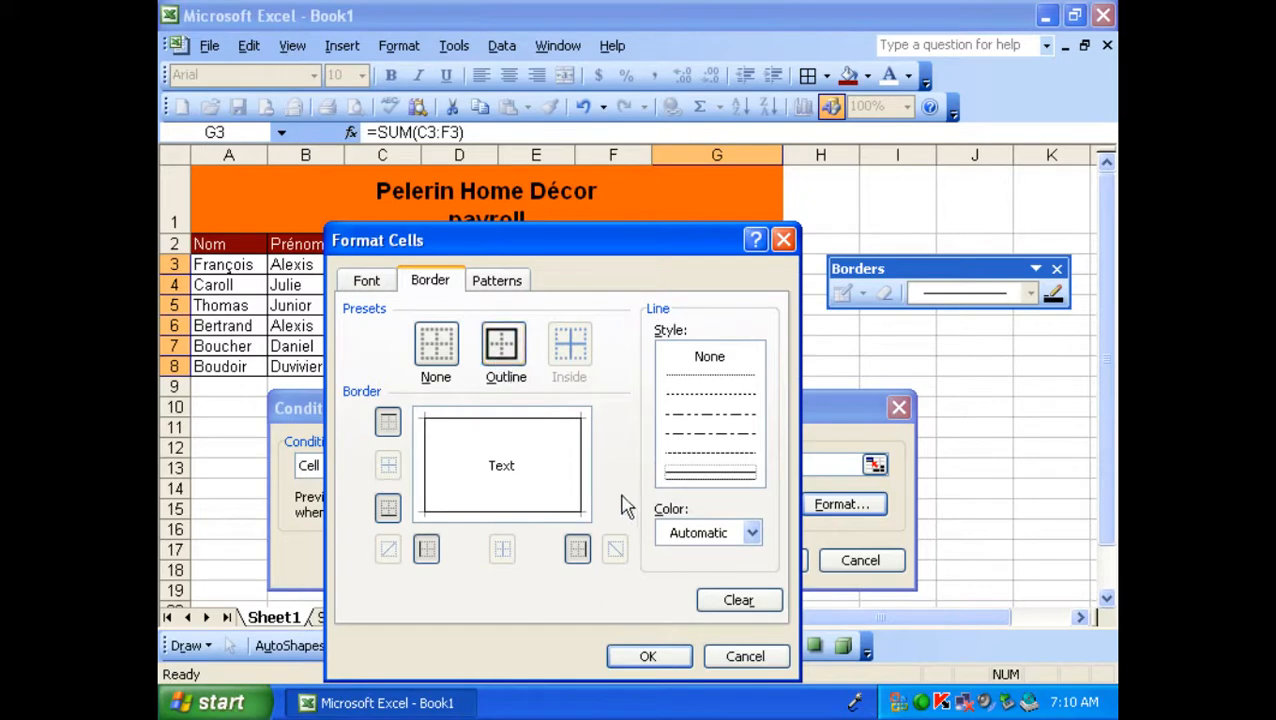
left_click(751, 535)
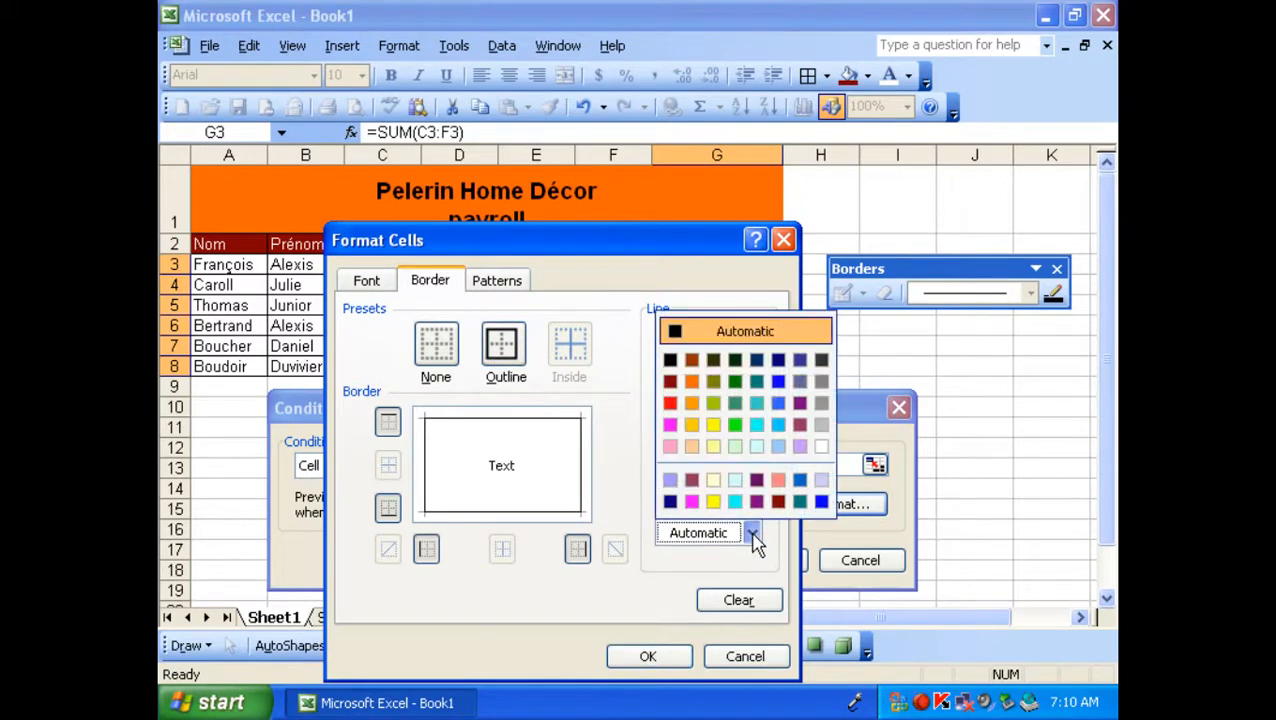
left_click(670, 403)
- Give the condition light gray cell shading with a fine dotted pattern and apply the conditional format to G3:G8
left_click(510, 283)
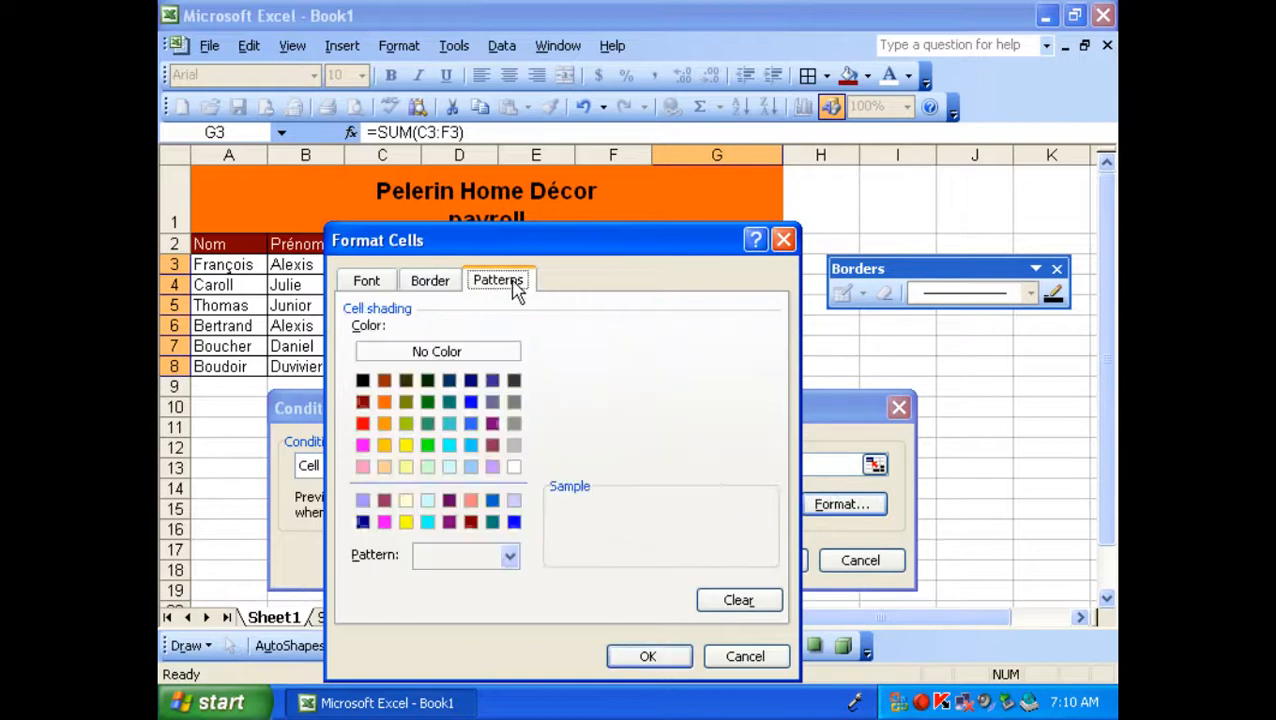
left_click(508, 560)
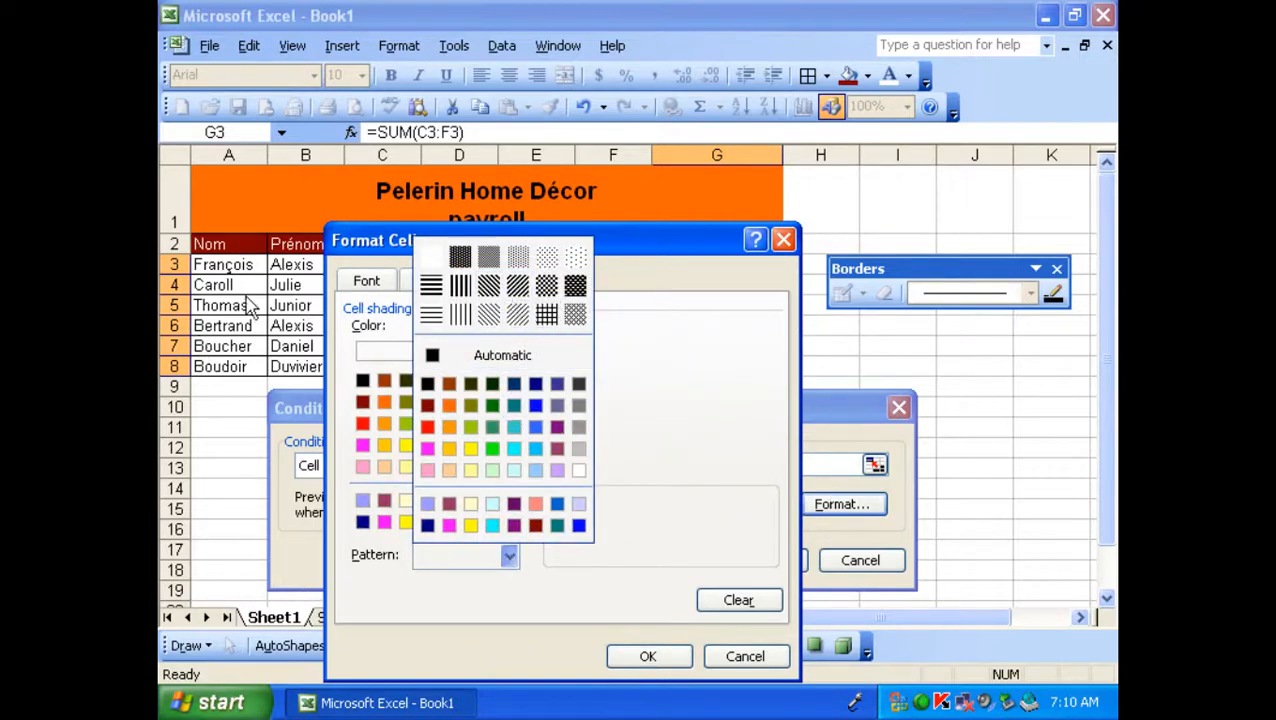
left_click(517, 257)
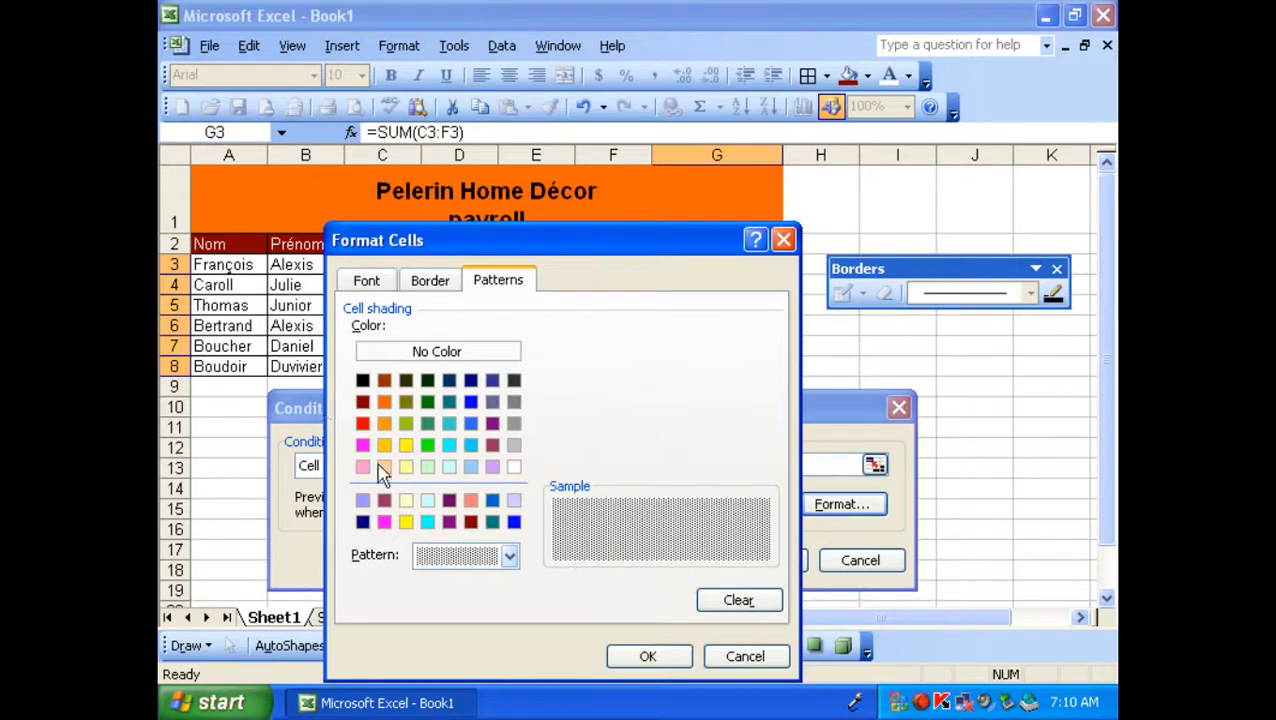
left_click(514, 445)
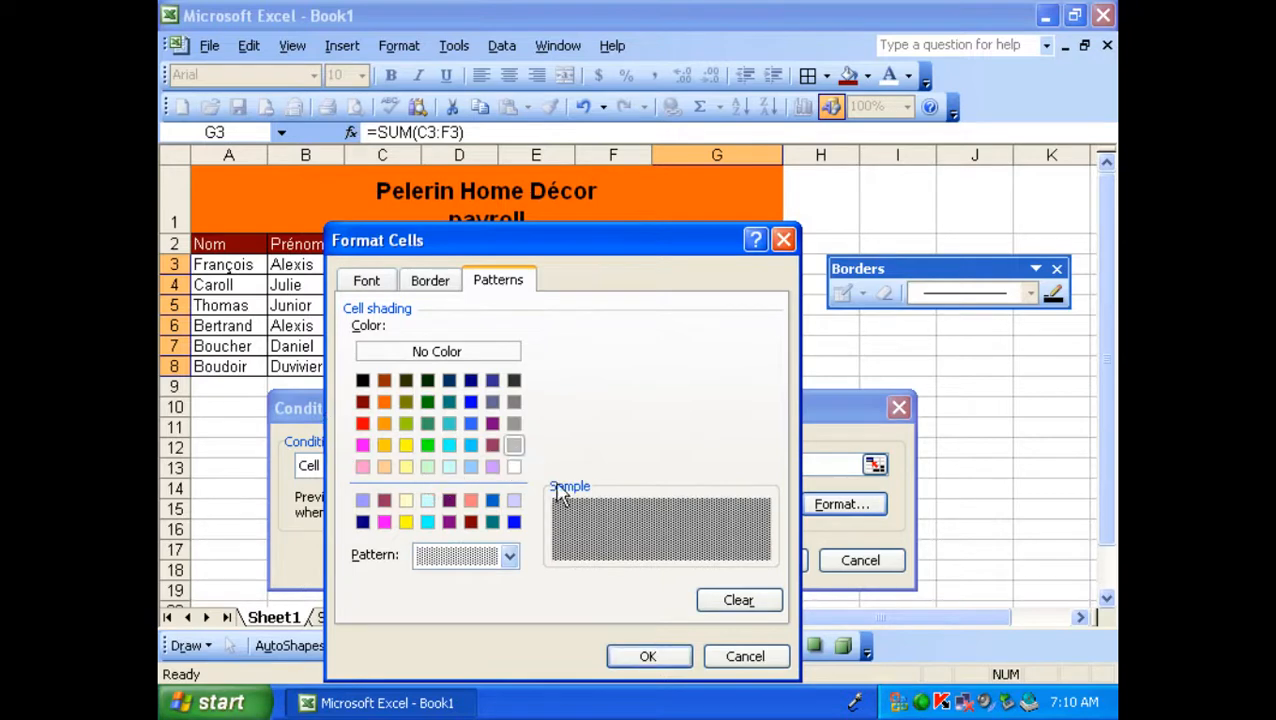
left_click(648, 657)
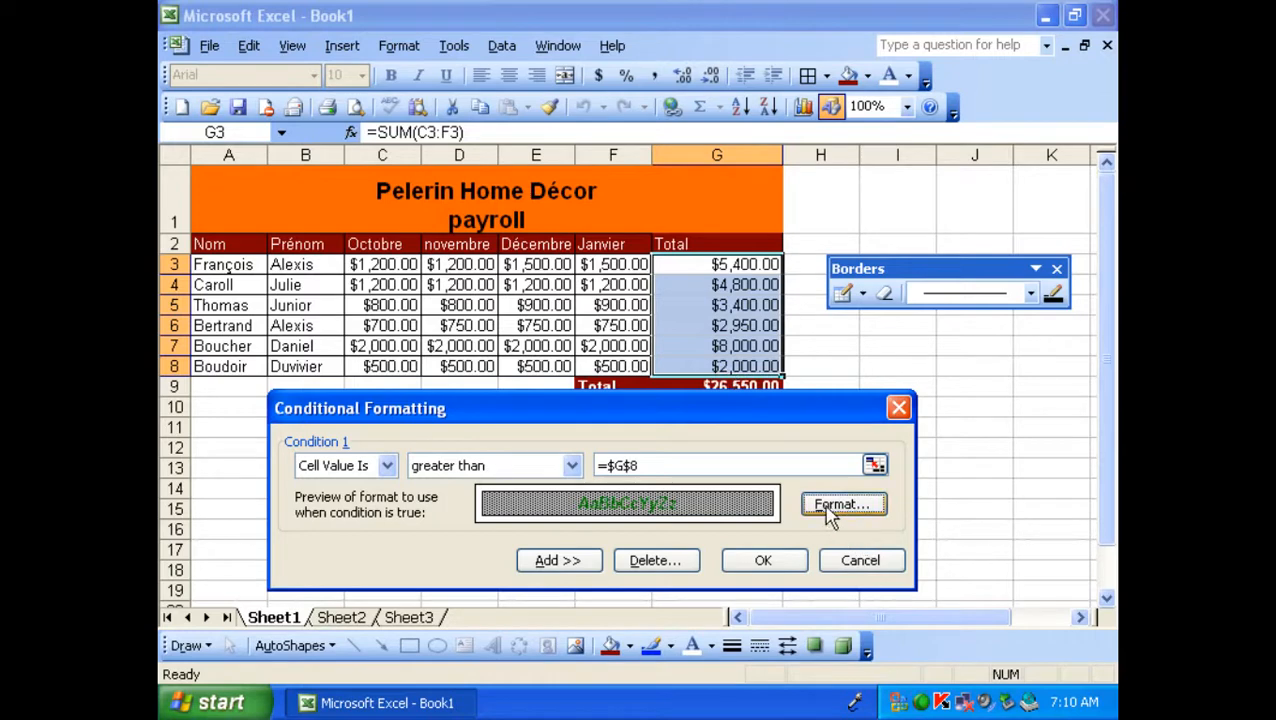
left_click(758, 561)
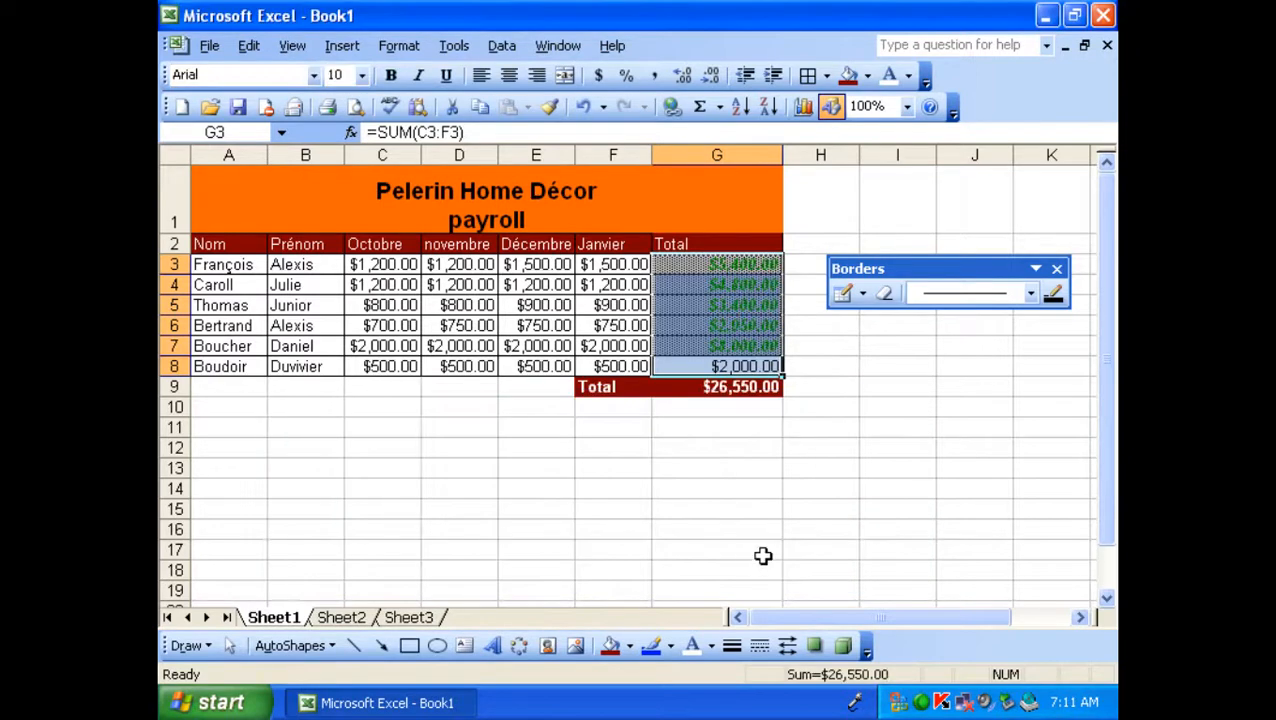
- Undo the conditional formatting just applied to the totals and deselect the range
left_click(772, 503)
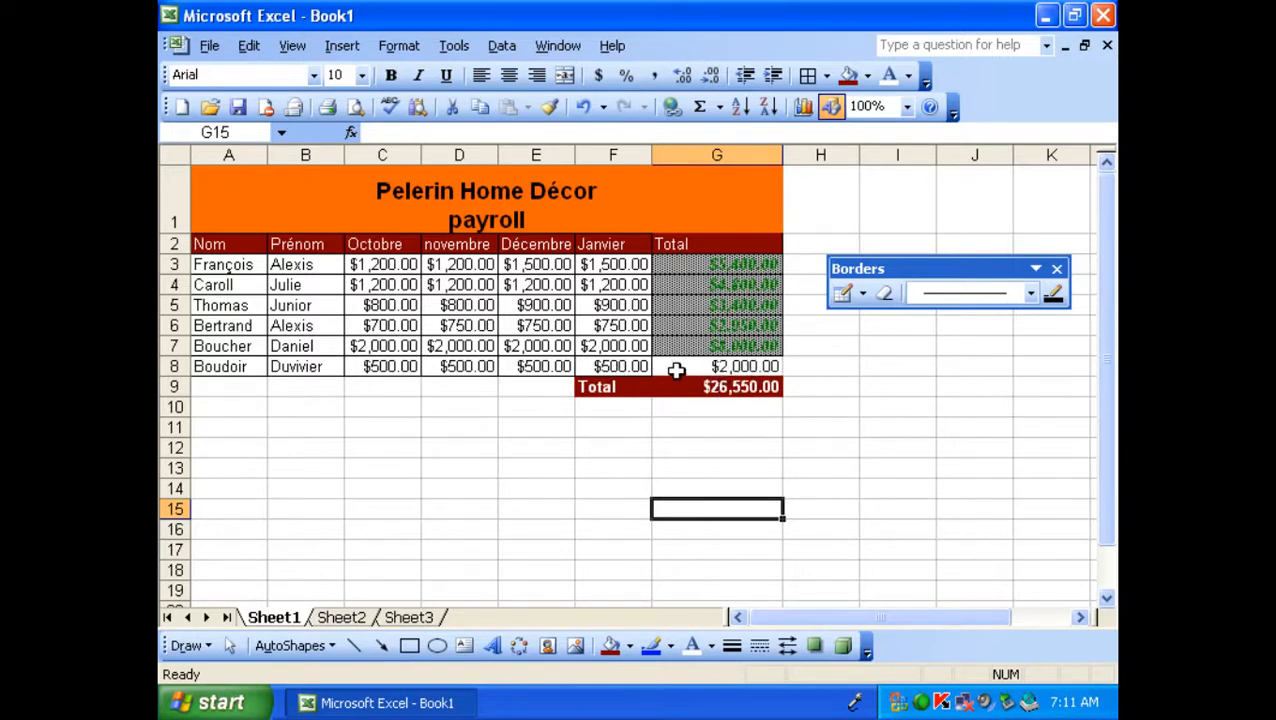
left_click(584, 108)
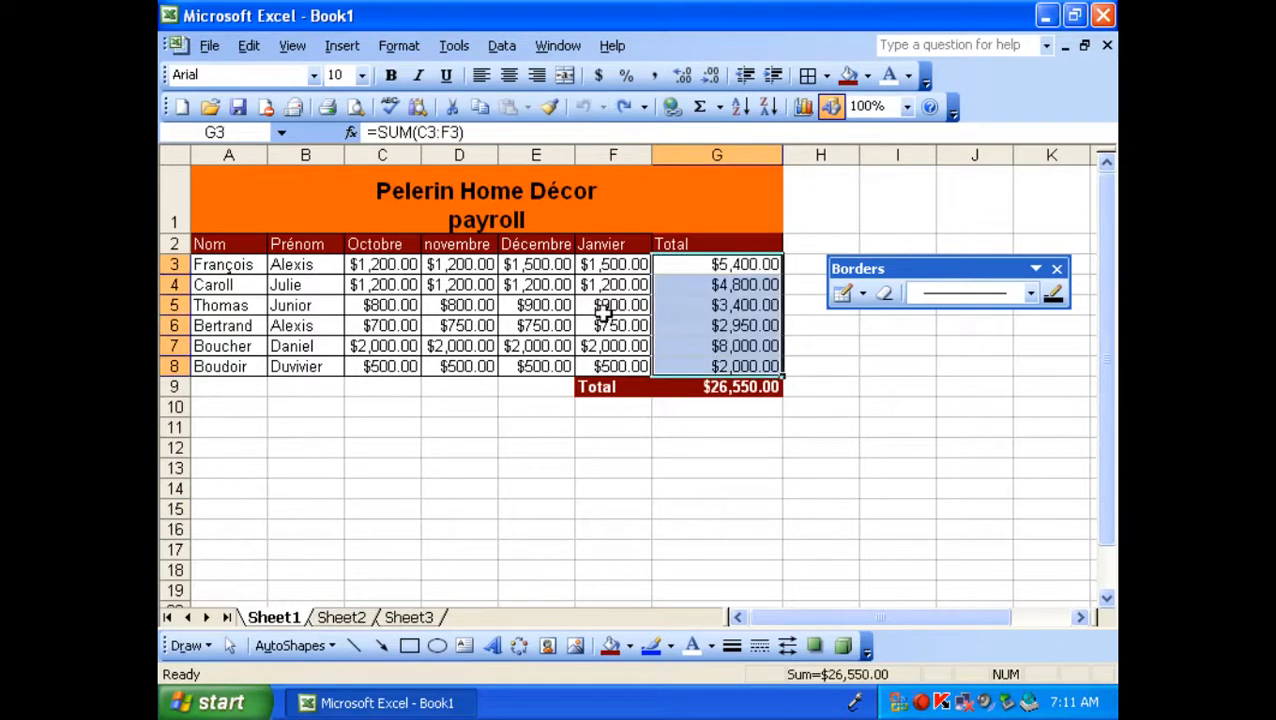
left_click(741, 483)
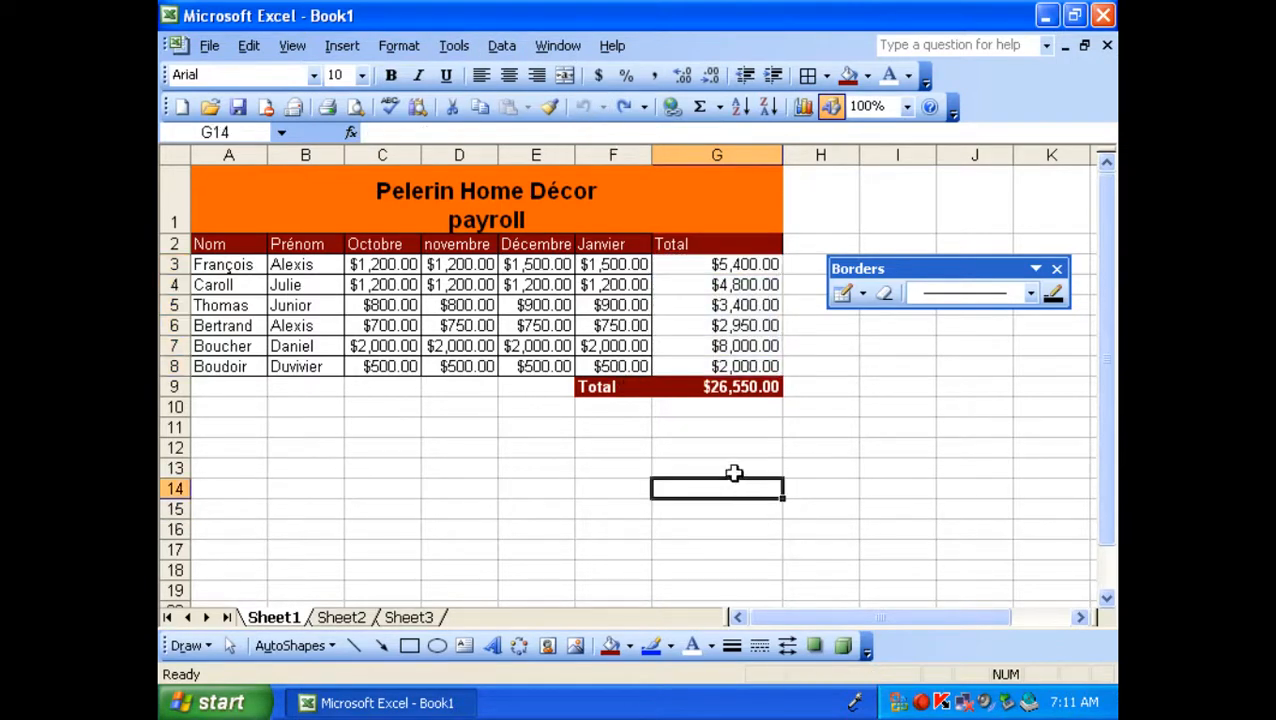
- Open Conditional Formatting for G3:G9 and set condition 1 to cell value less than =$G$7, keeping the totals in view
left_click(697, 265)
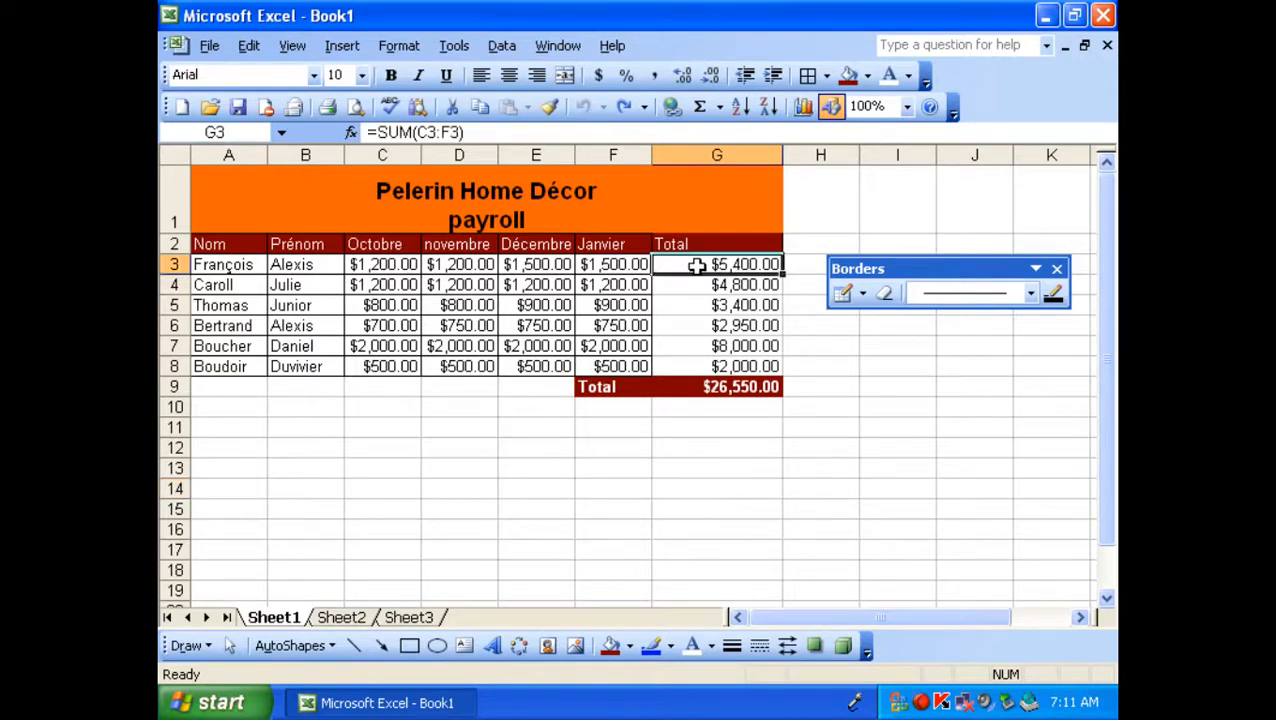
left_click_drag(697, 265, 706, 389)
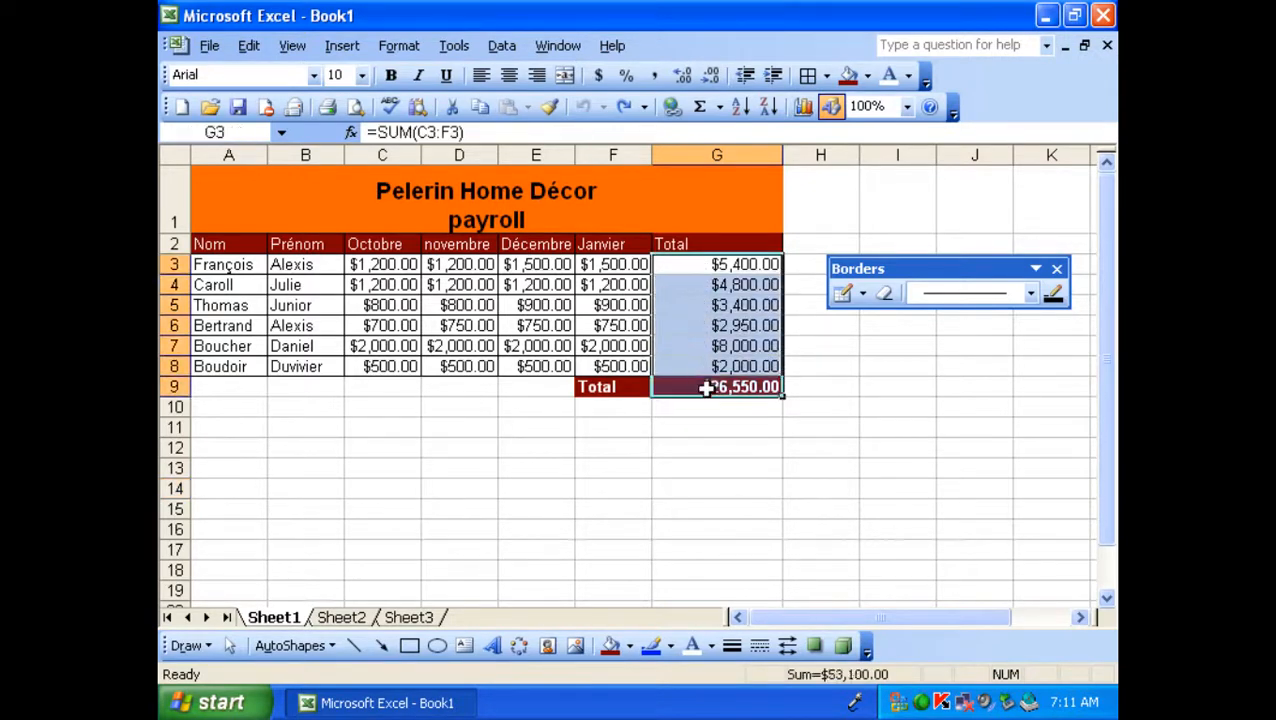
left_click(398, 45)
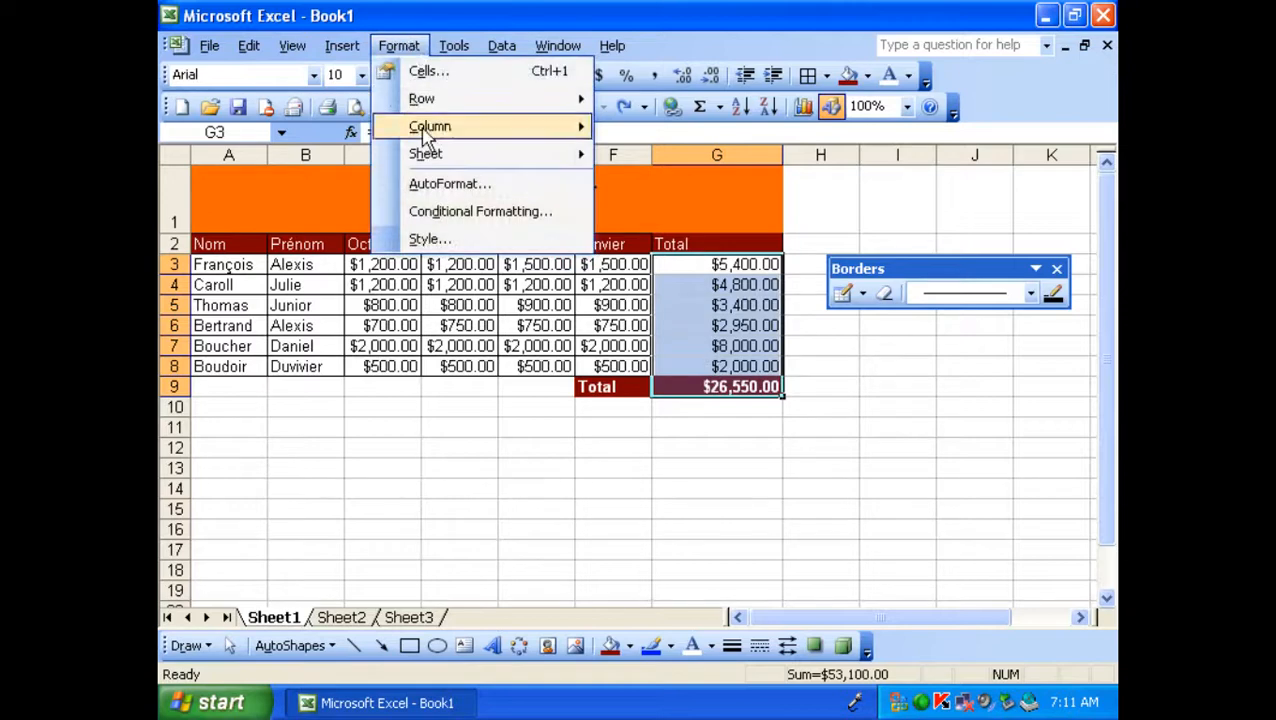
left_click(512, 216)
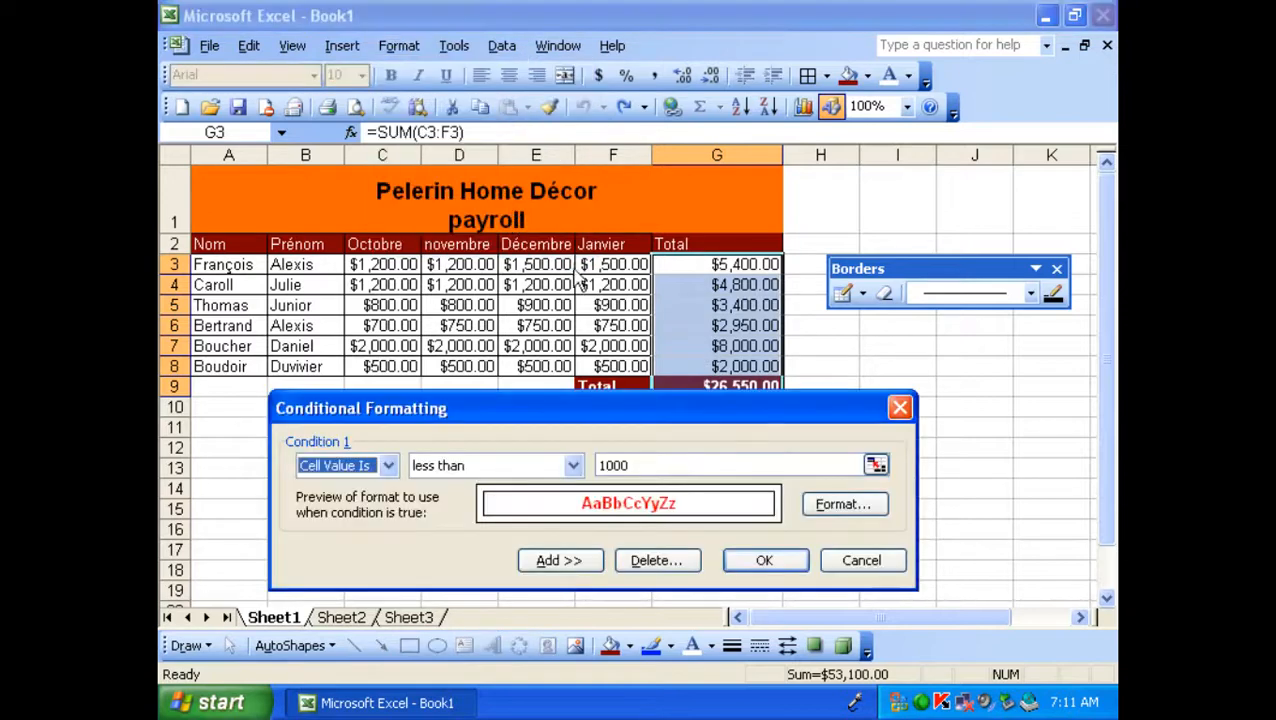
left_click_drag(636, 422, 640, 443)
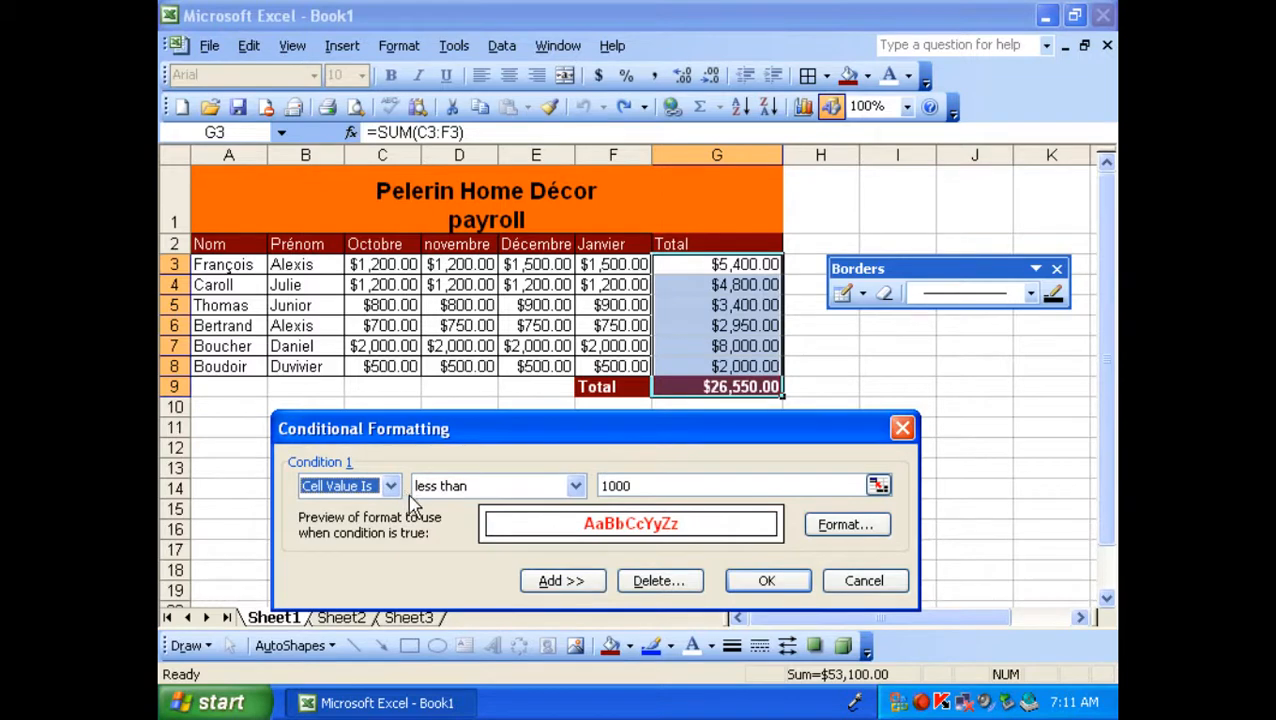
left_click(576, 487)
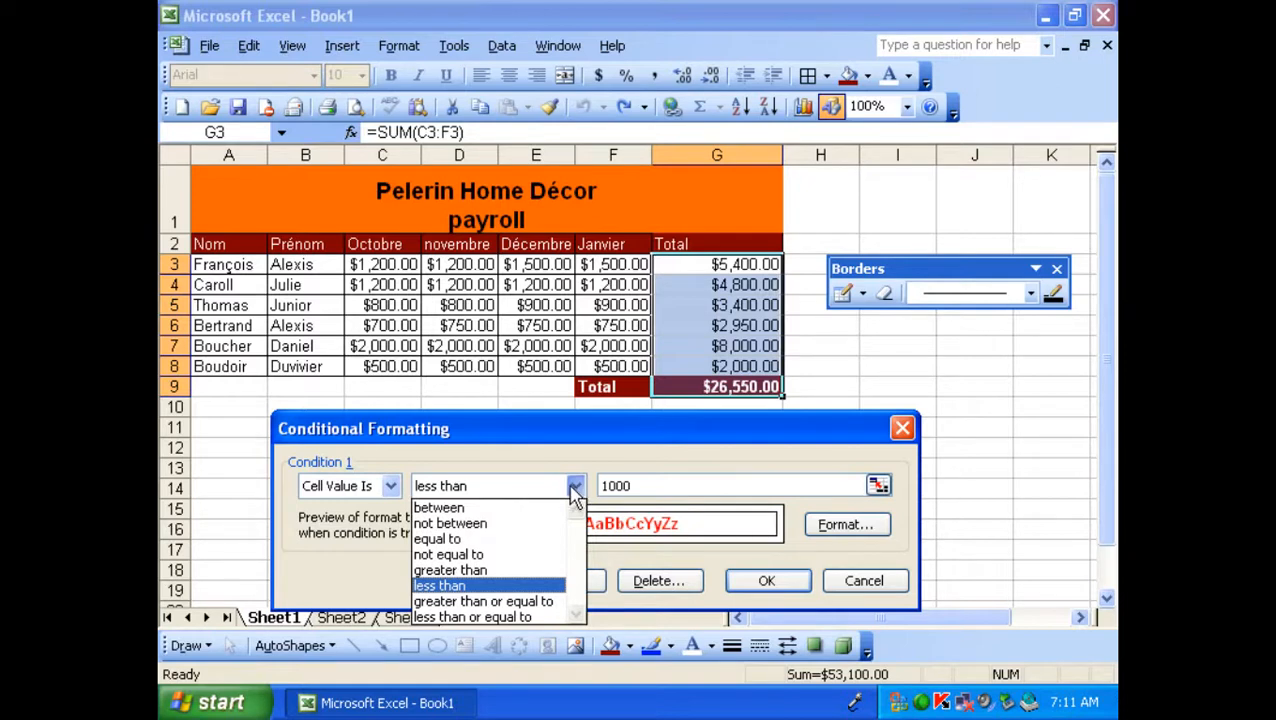
left_click(452, 587)
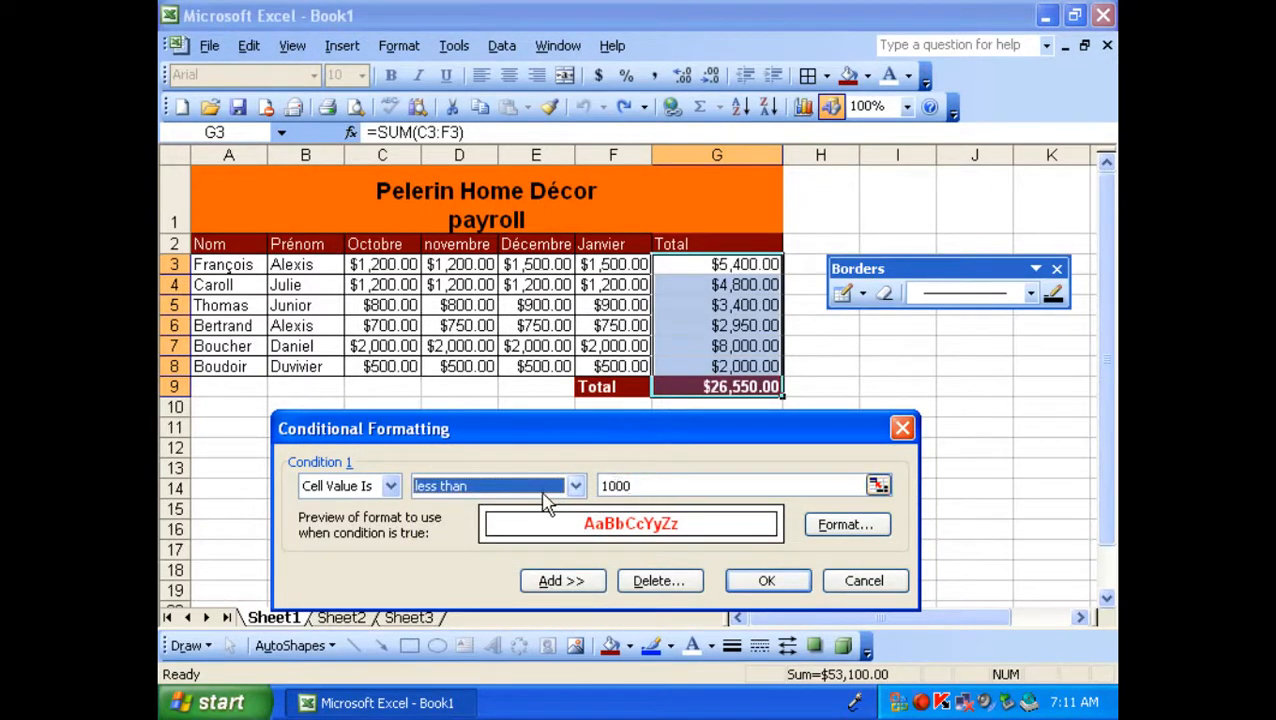
left_click_drag(655, 488, 775, 486)
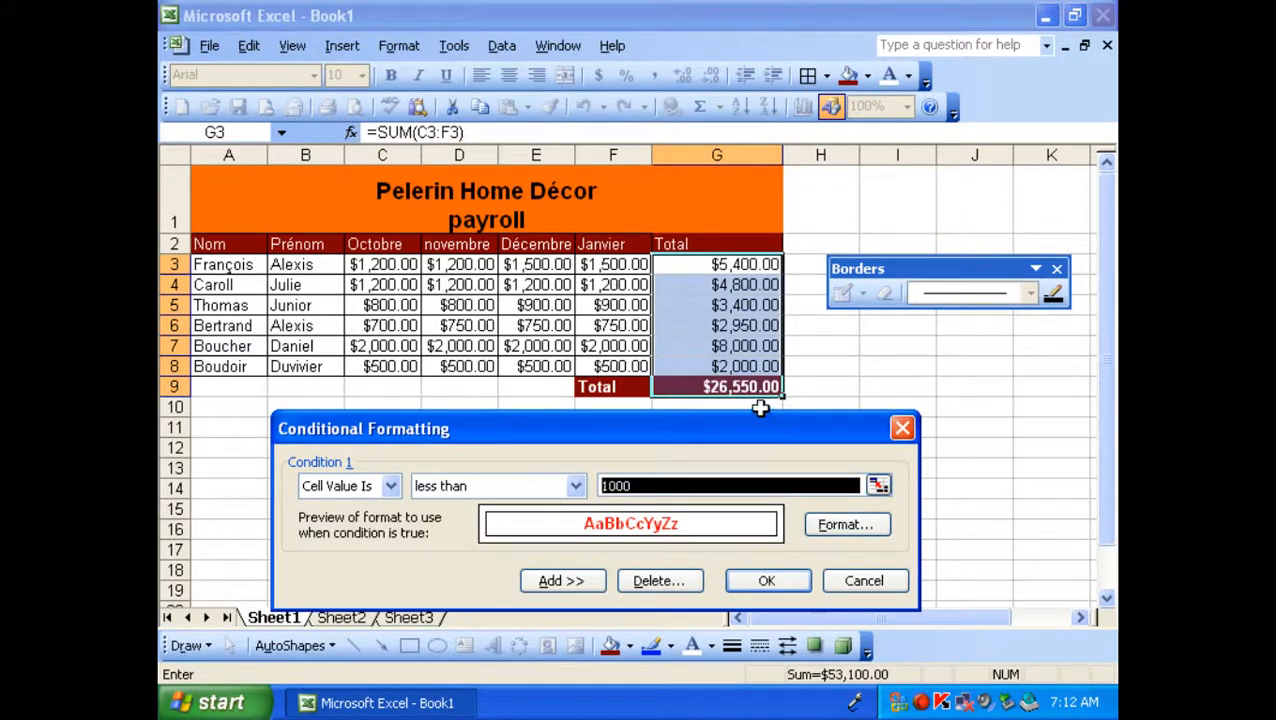
left_click(745, 349)
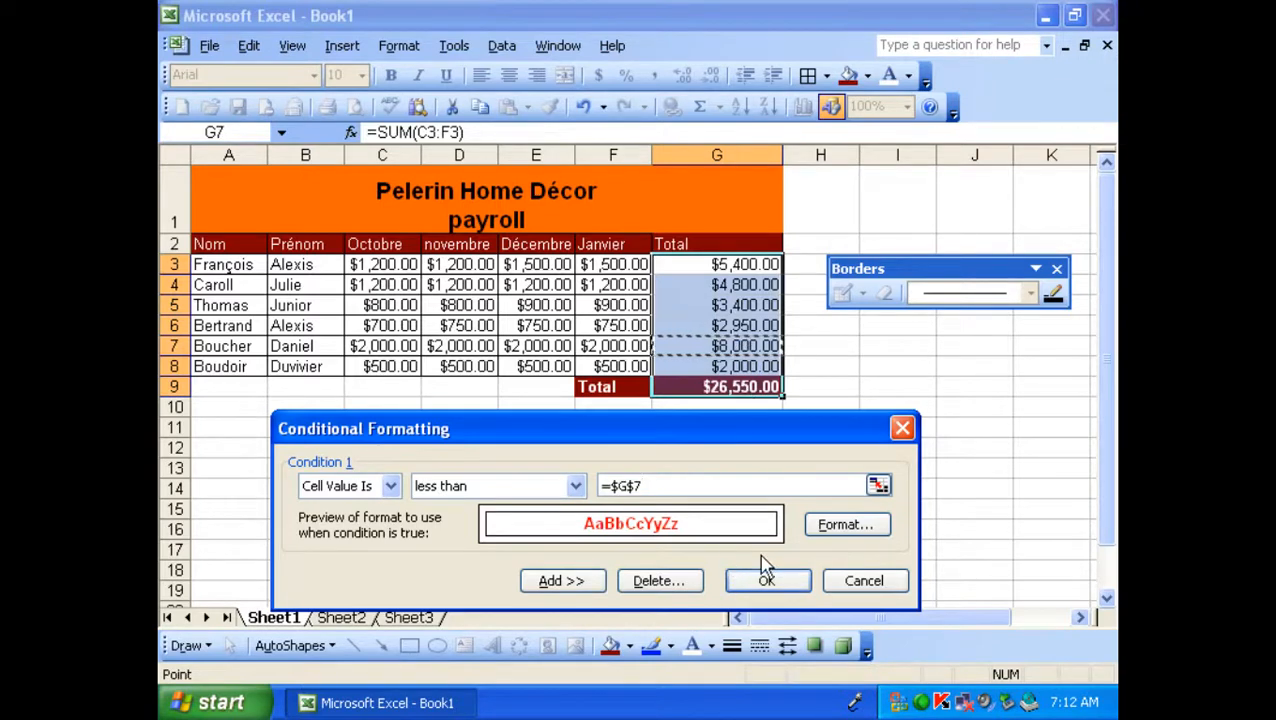
- Set the condition's cell shading to solid lime green and confirm the cell format
left_click(846, 525)
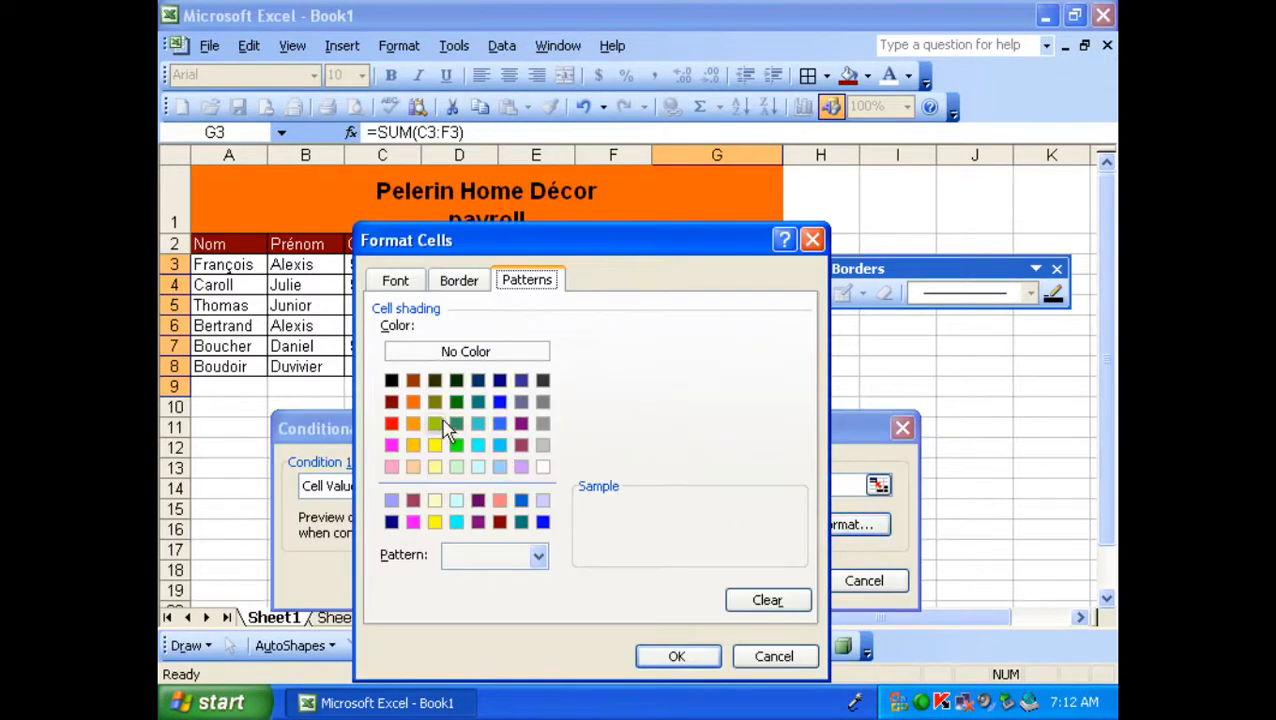
left_click(438, 423)
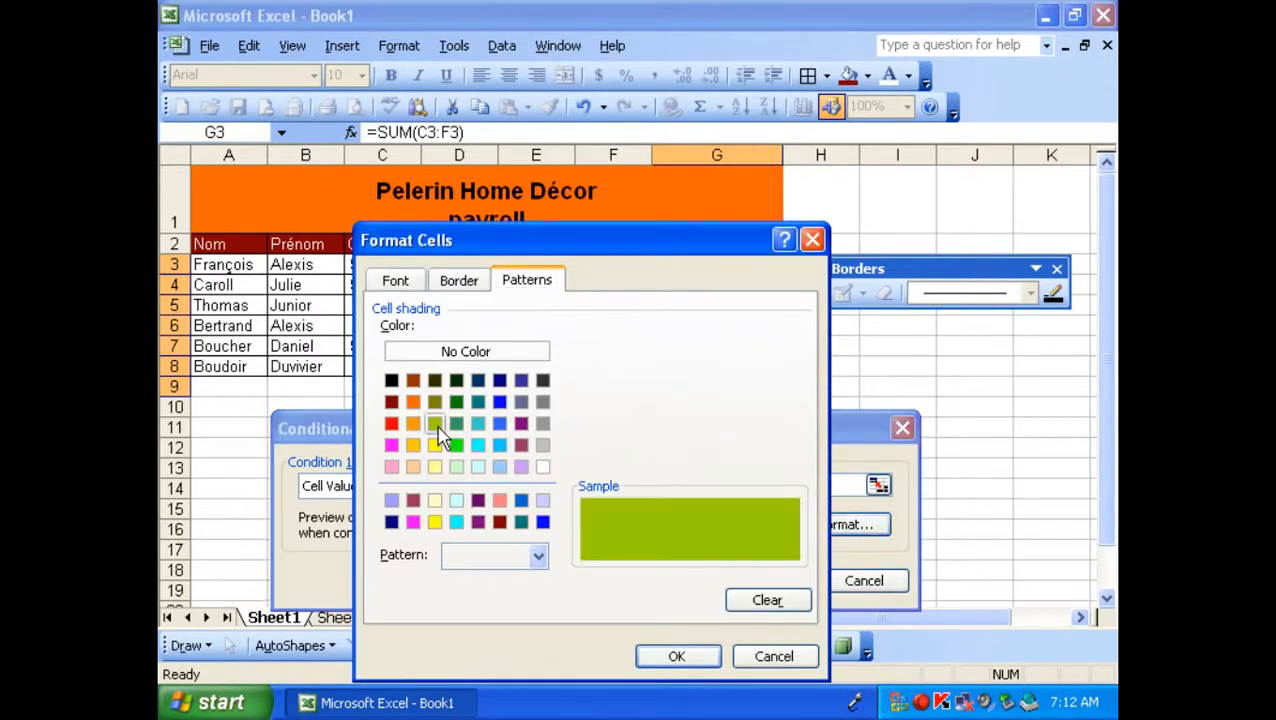
left_click(680, 657)
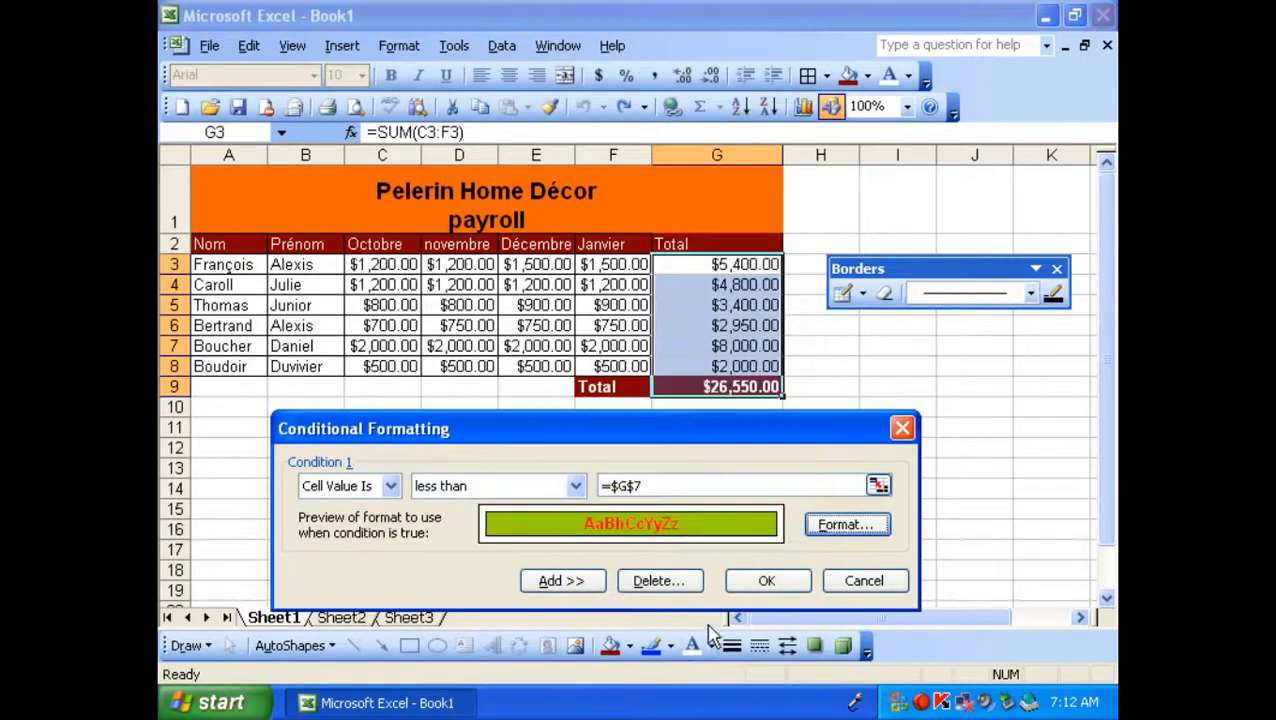
left_click_drag(726, 447, 732, 427)
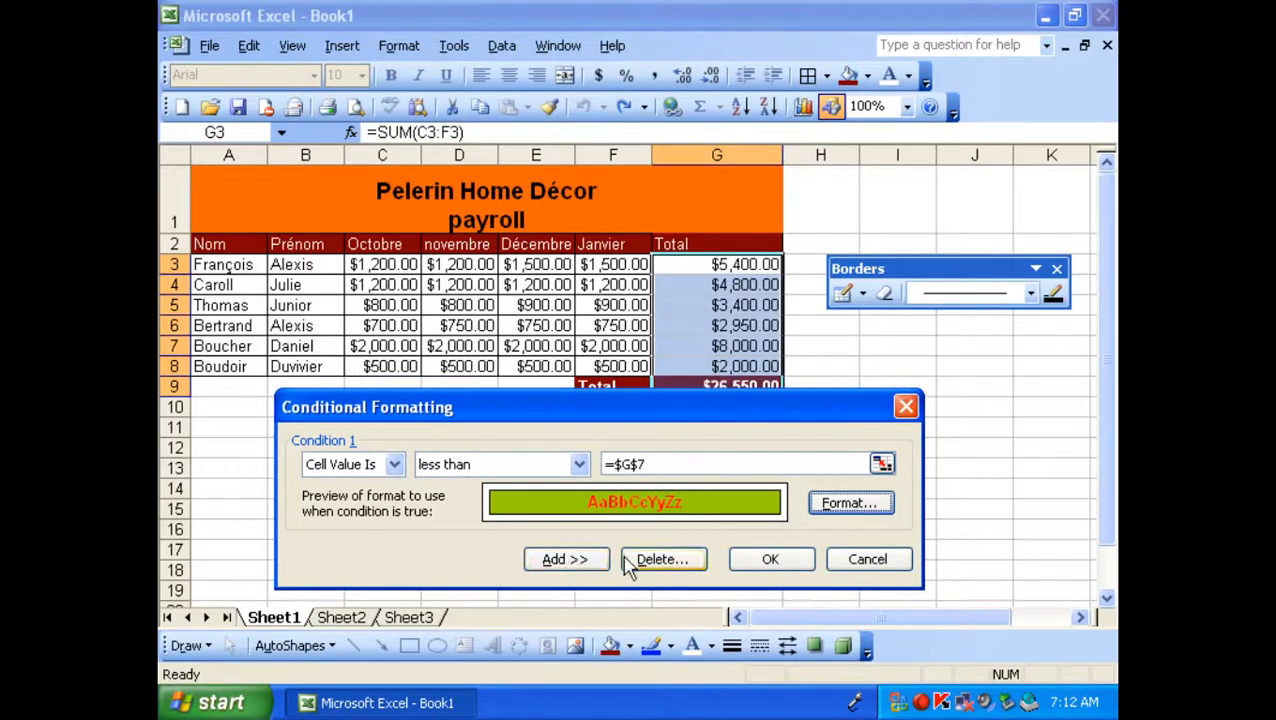
- Add a second condition for cell value greater than =$G$7, keeping the totals in view
left_click(556, 566)
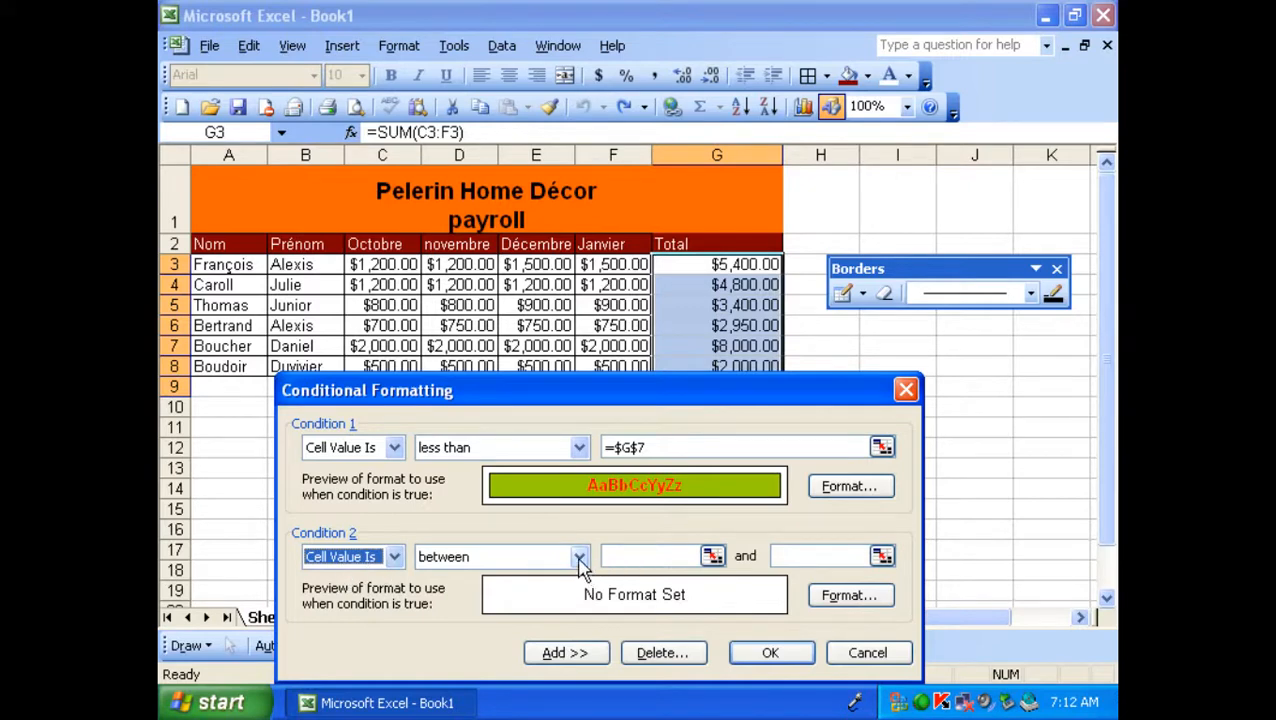
left_click(579, 558)
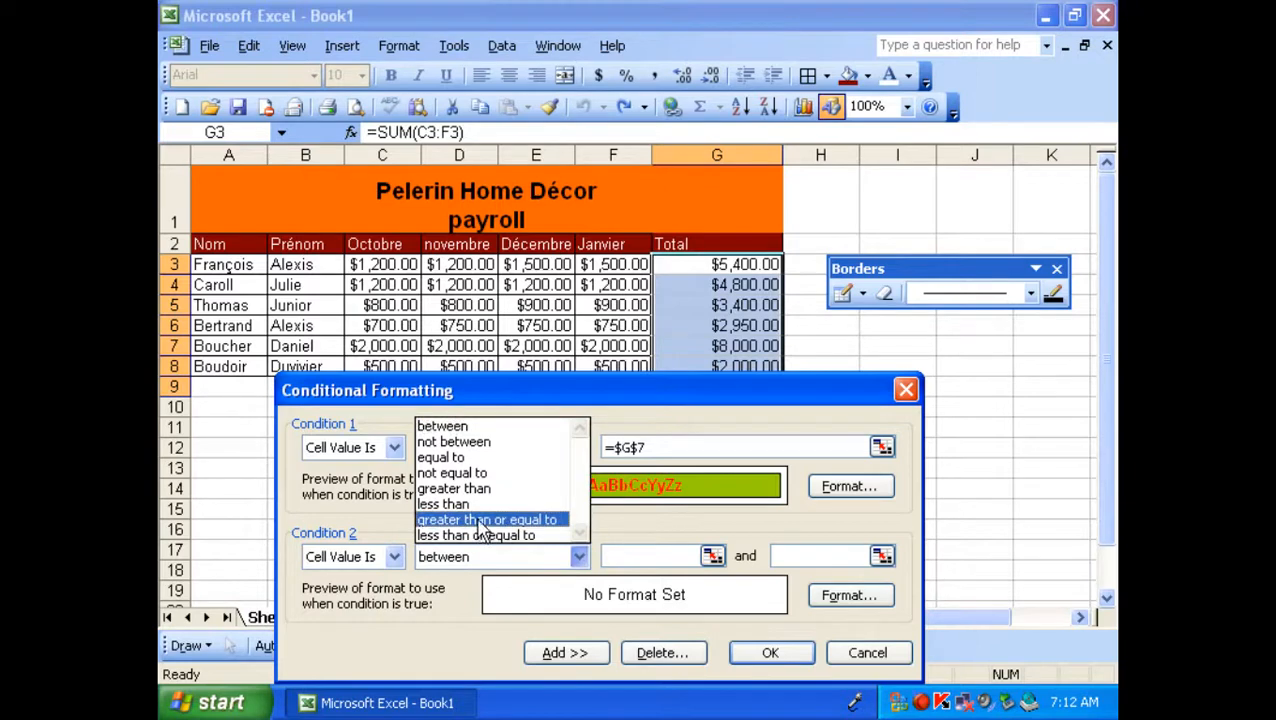
left_click(480, 489)
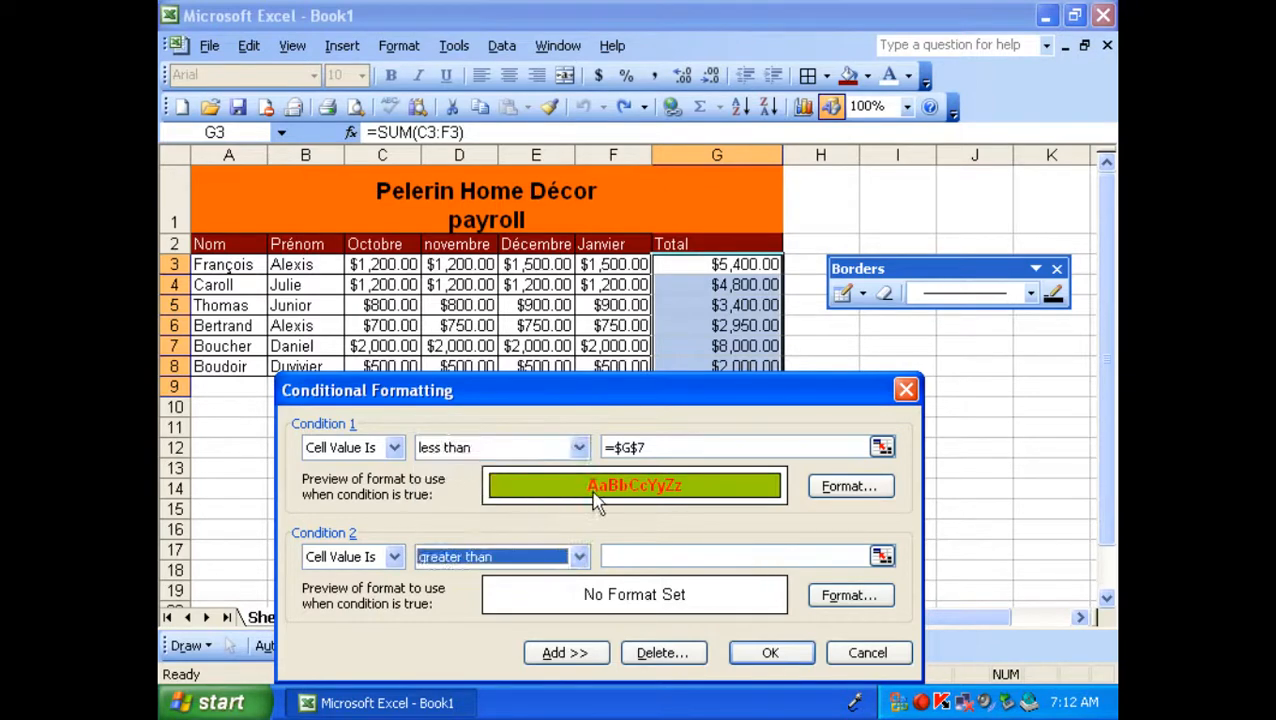
left_click(703, 553)
left_click_drag(698, 404, 698, 482)
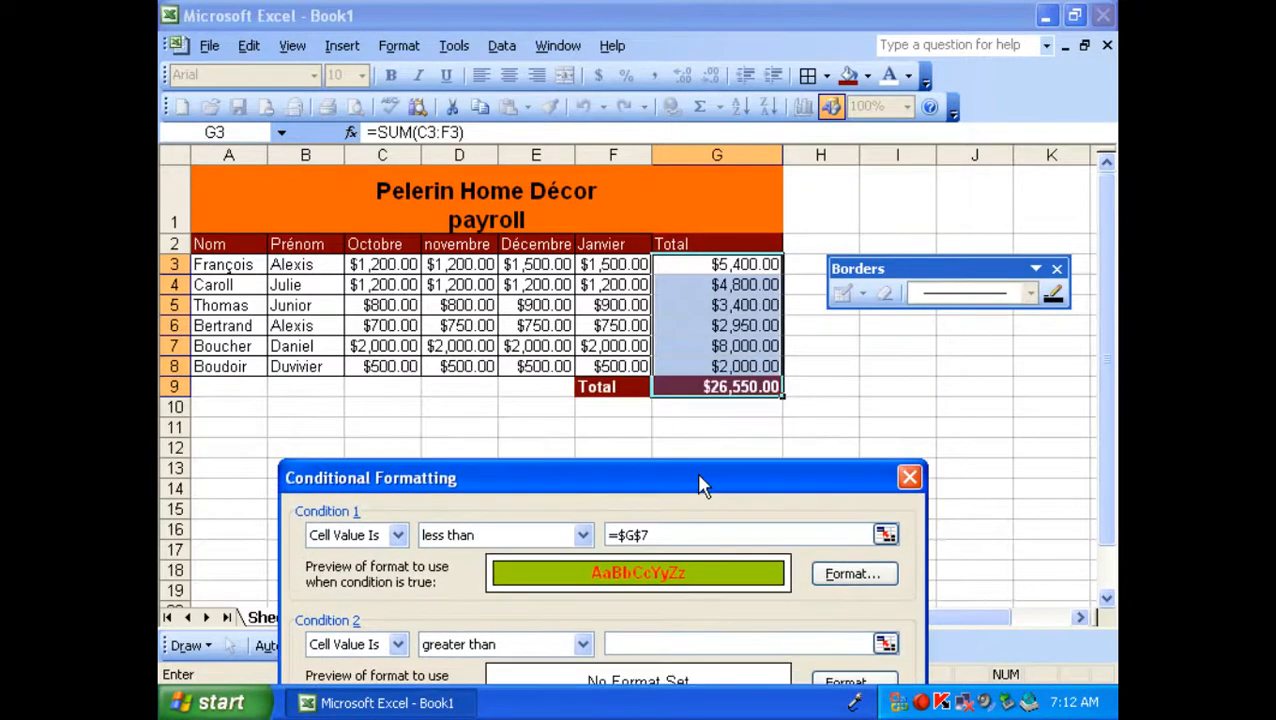
left_click(703, 388)
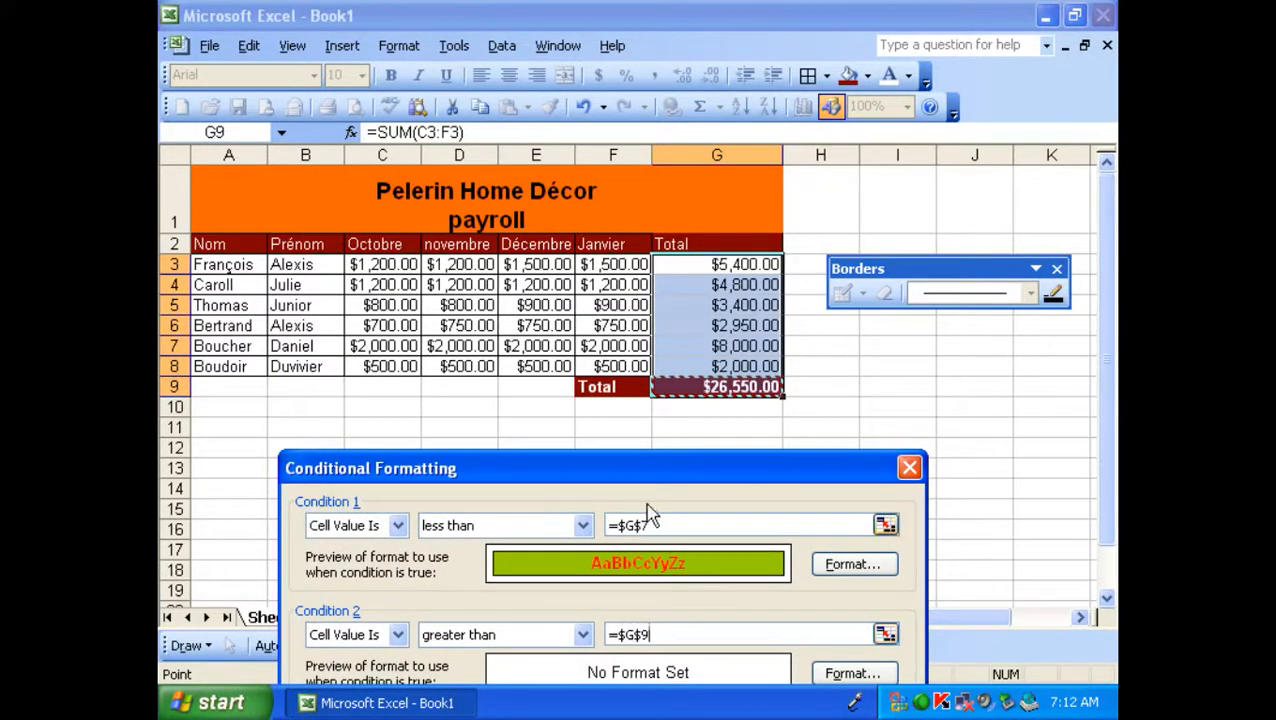
left_click_drag(655, 478, 655, 446)
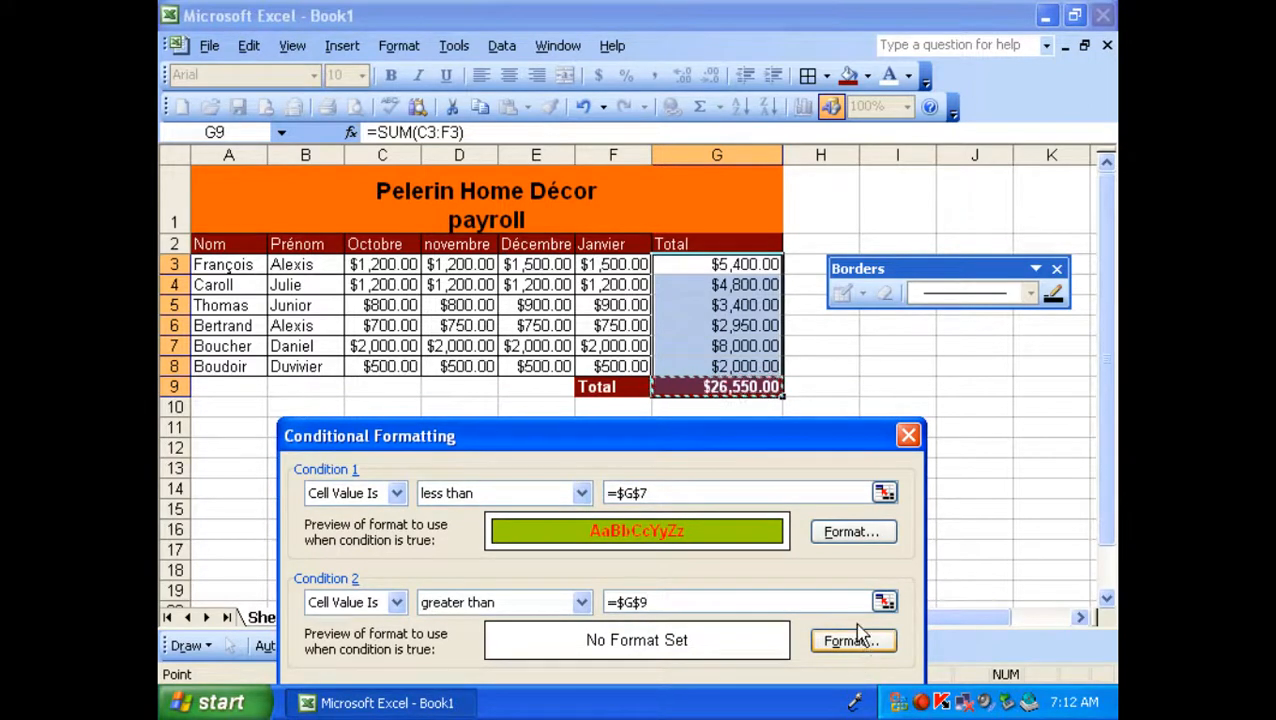
left_click(733, 347)
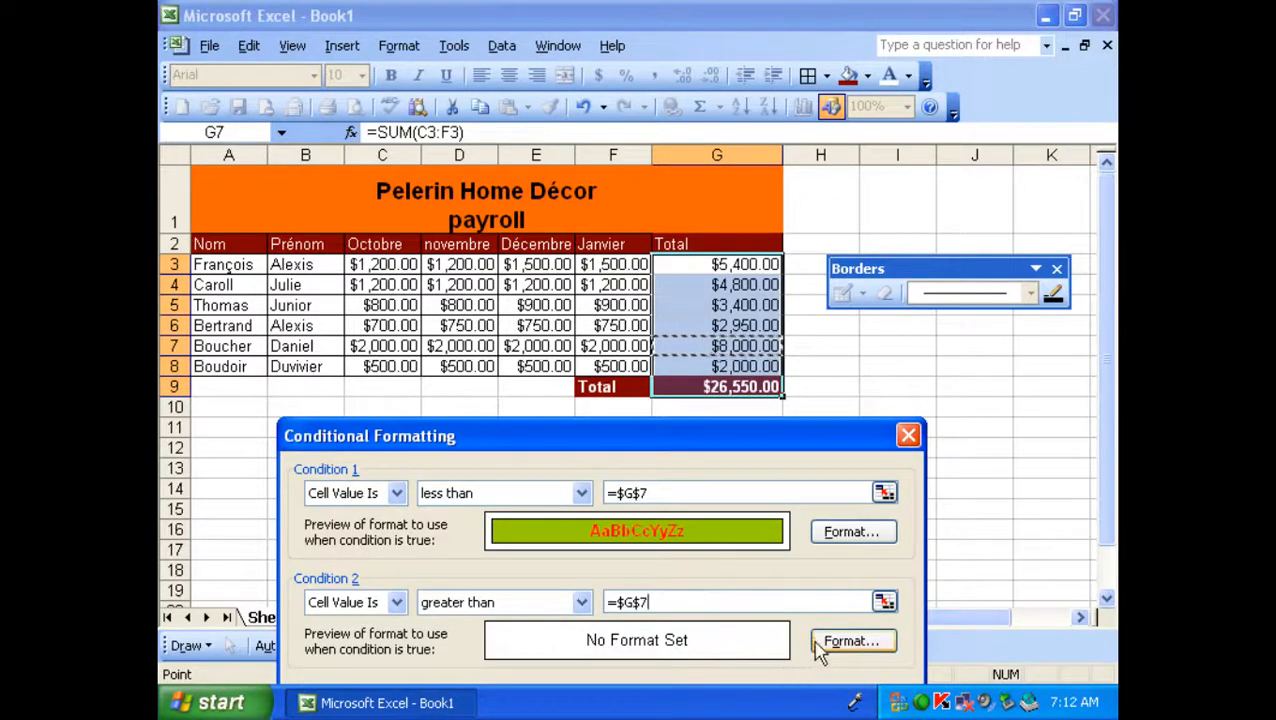
- Set condition 2's font style to bold and its font color to black
left_click(845, 645)
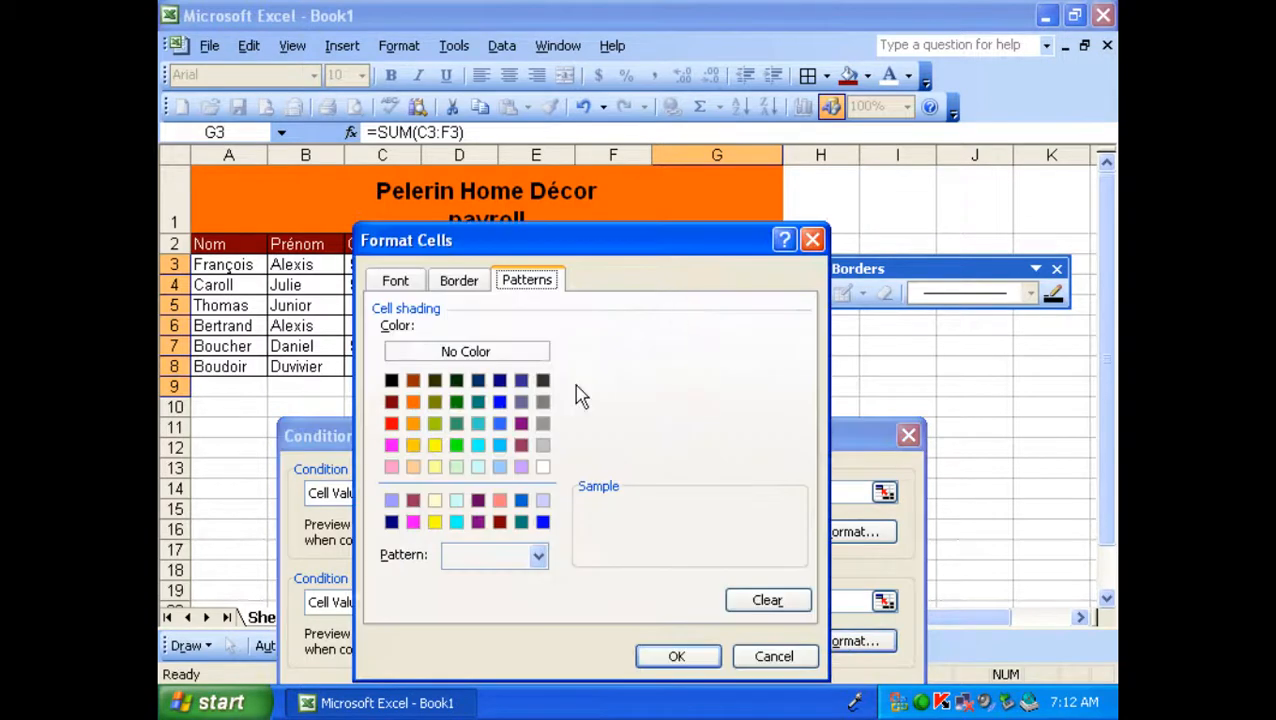
left_click(405, 287)
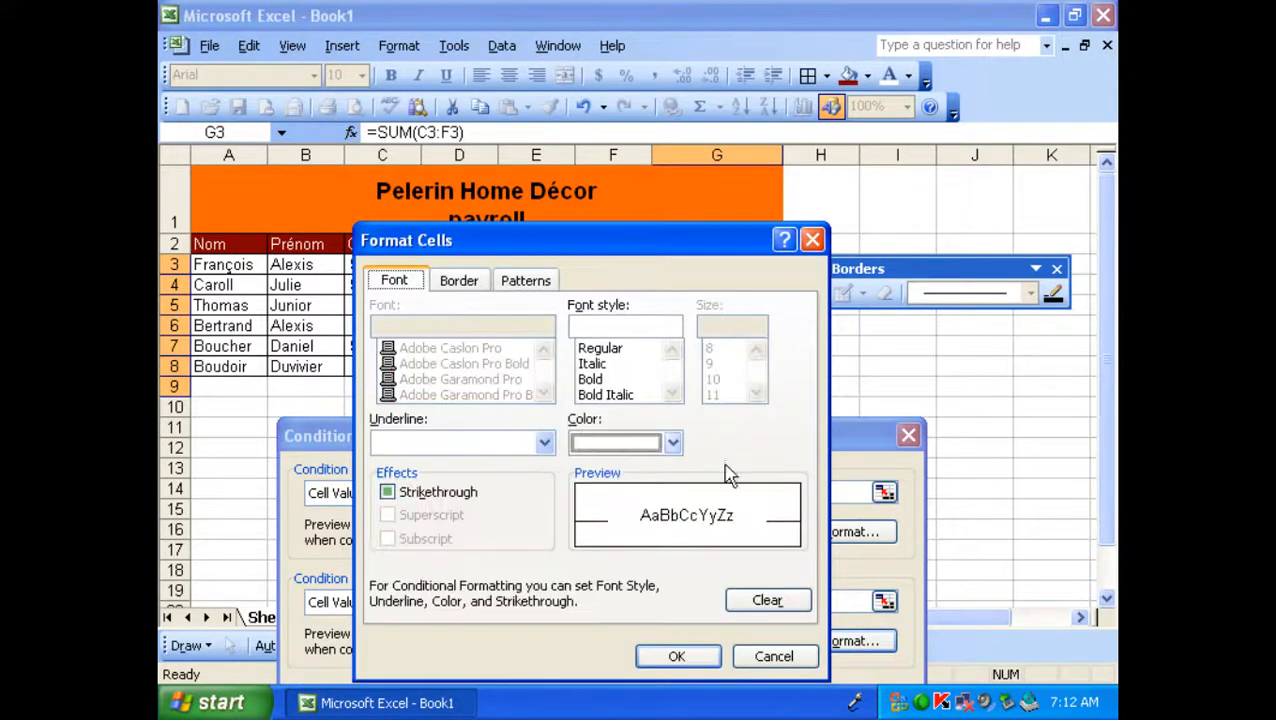
left_click(597, 383)
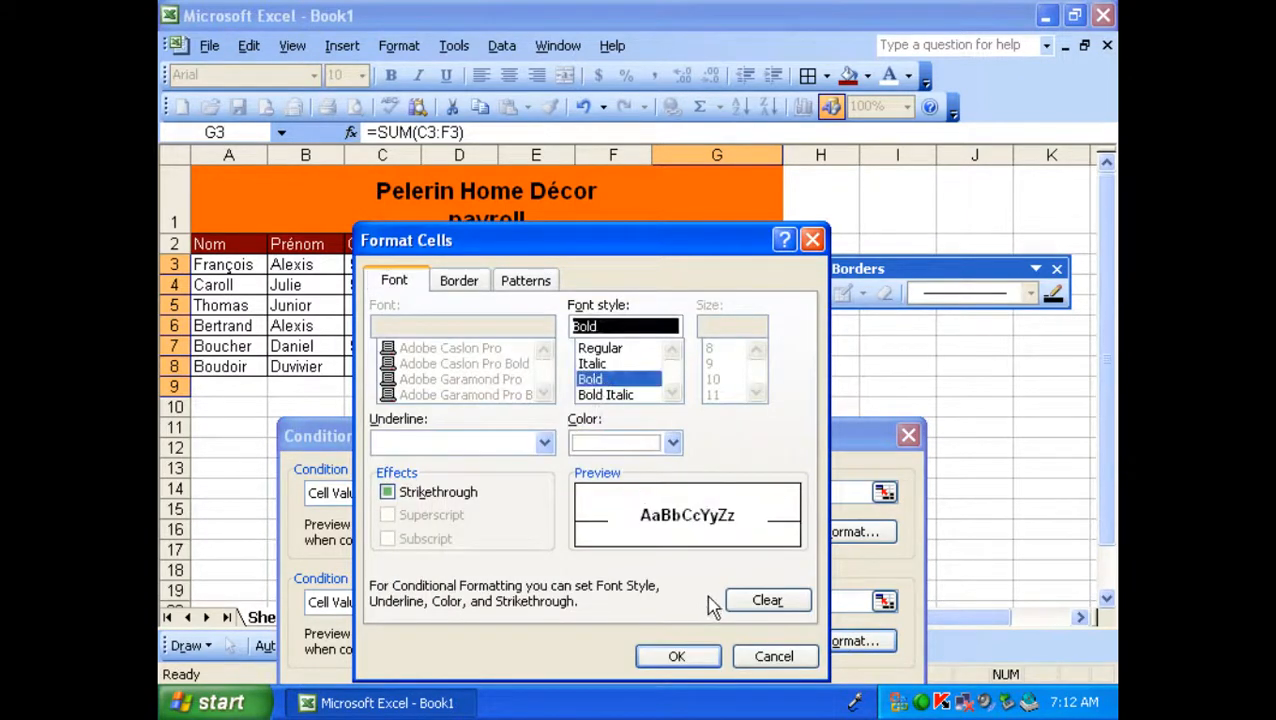
left_click(676, 449)
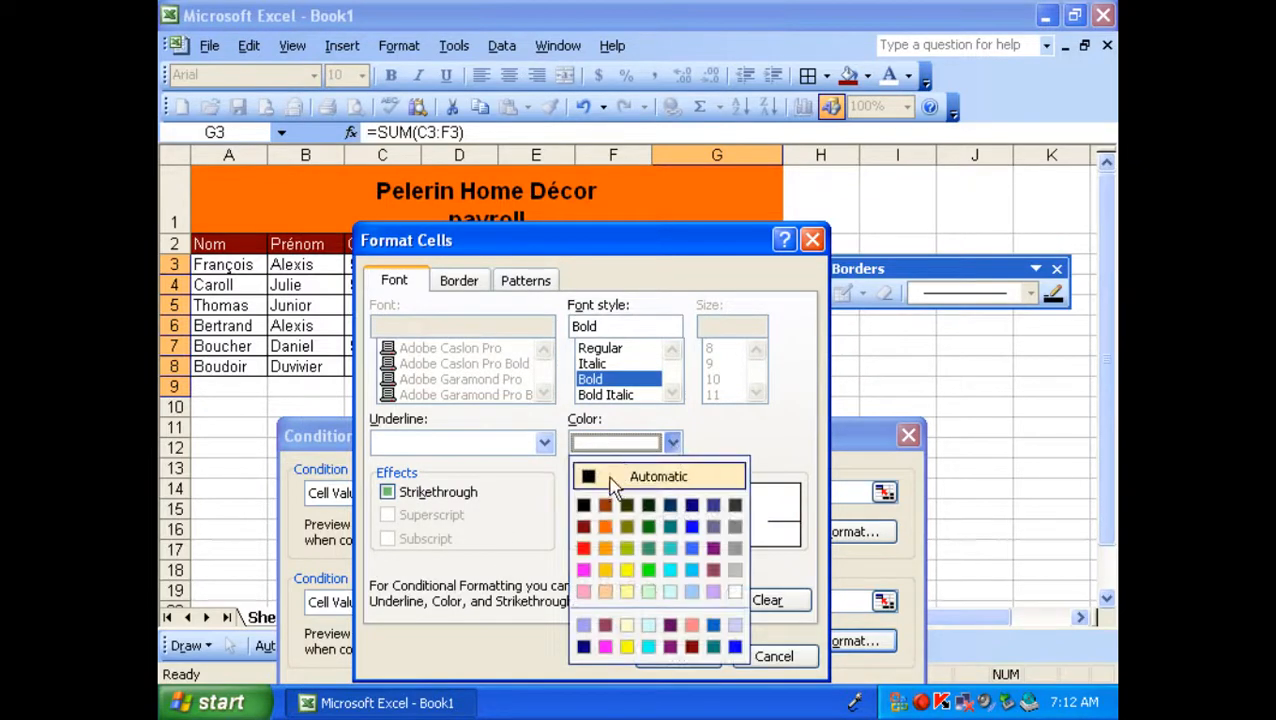
left_click(581, 510)
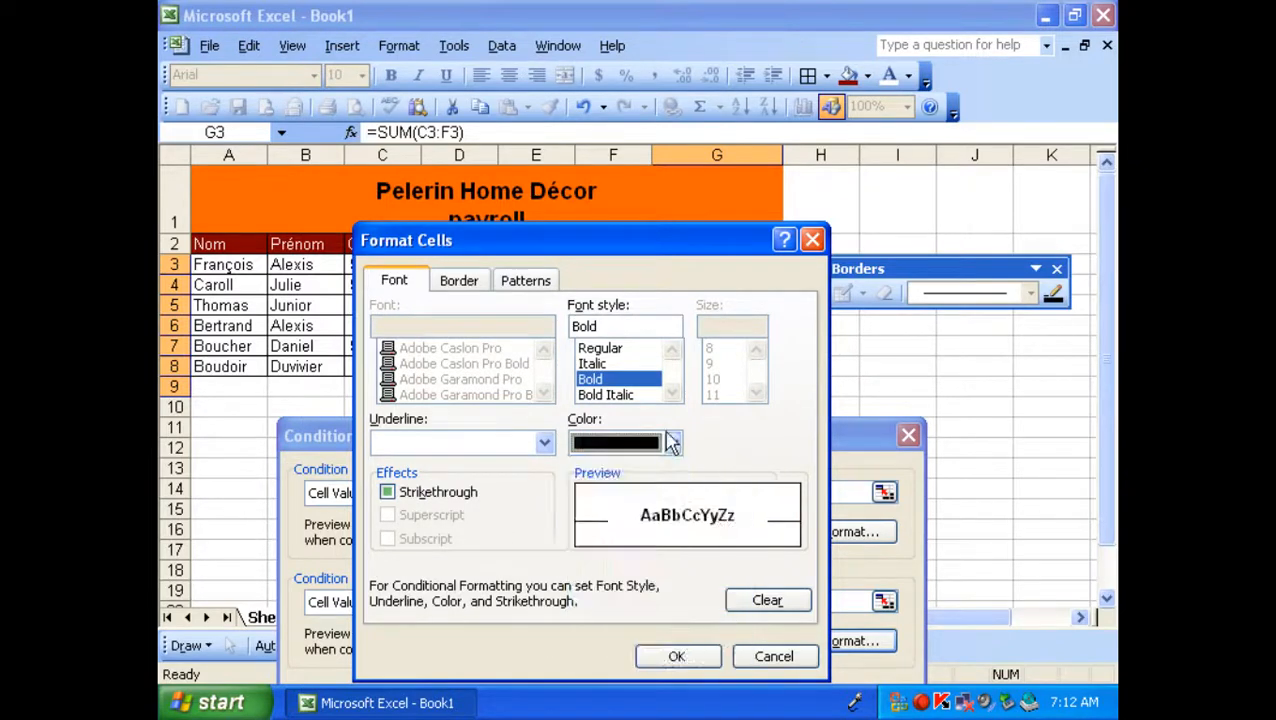
- Give condition 2 an outline border, choose dark red as the line color, and confirm the cell format
left_click(457, 282)
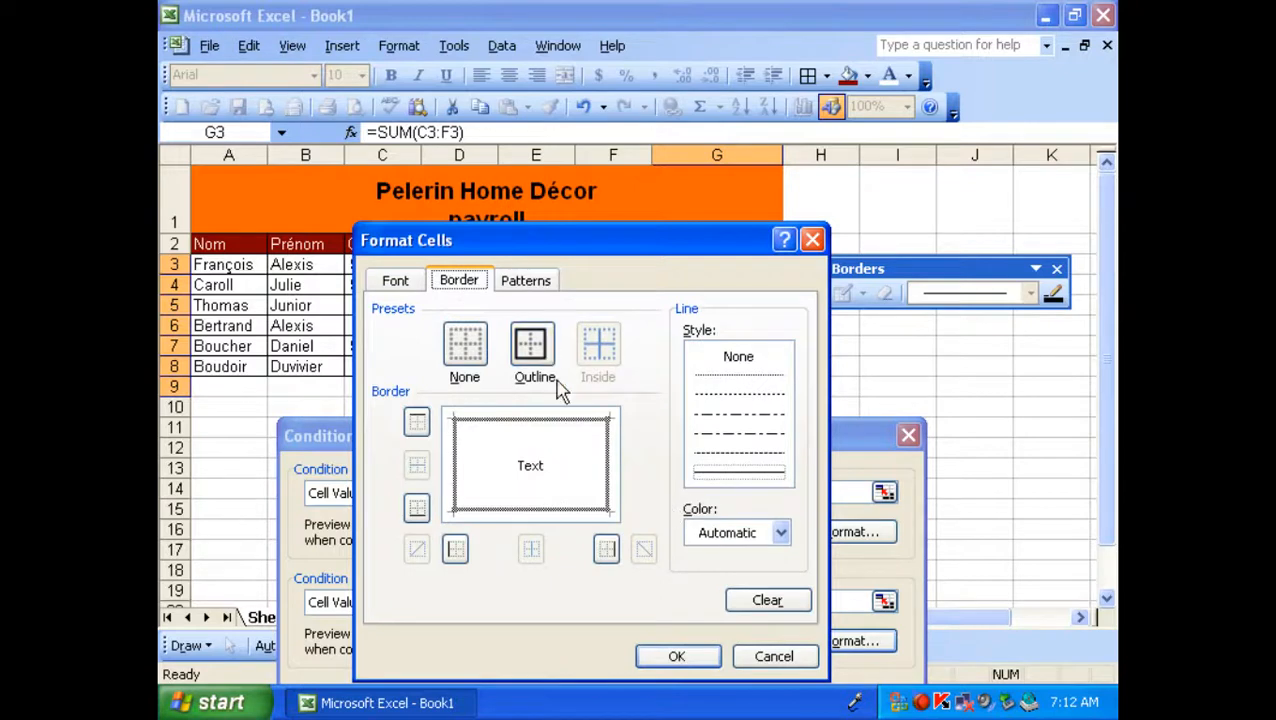
left_click(533, 345)
left_click(781, 532)
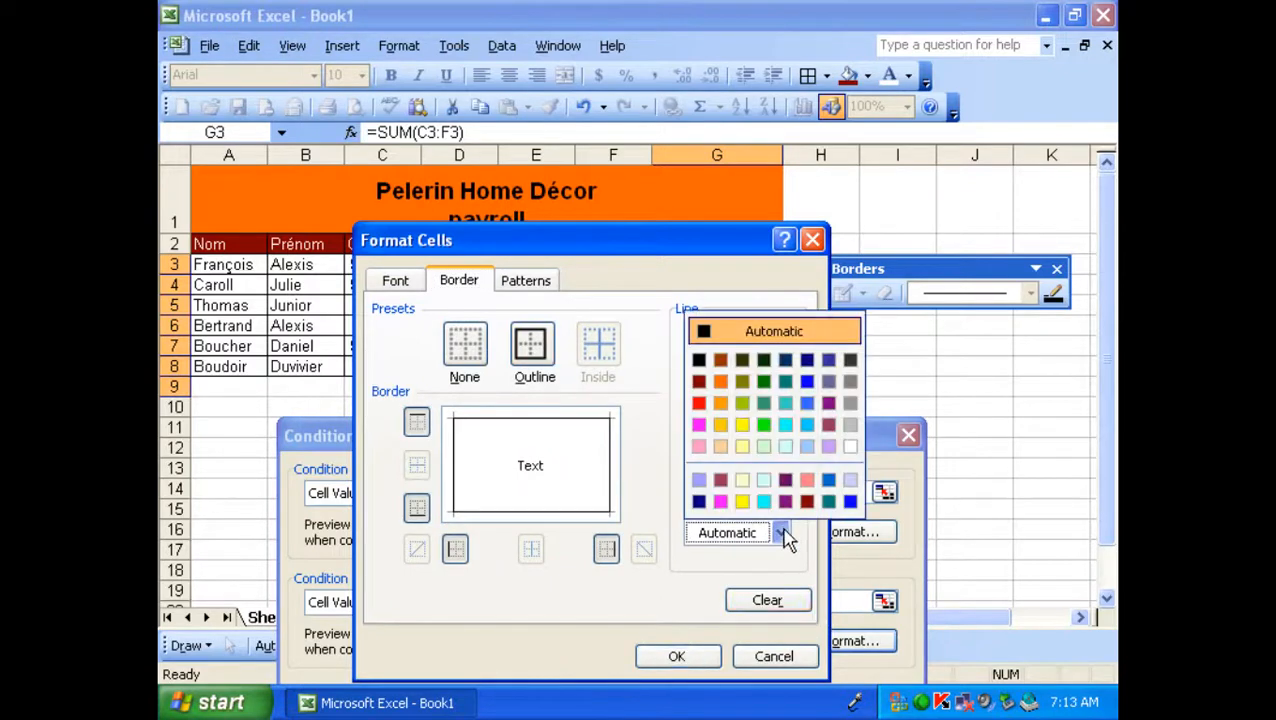
left_click(698, 381)
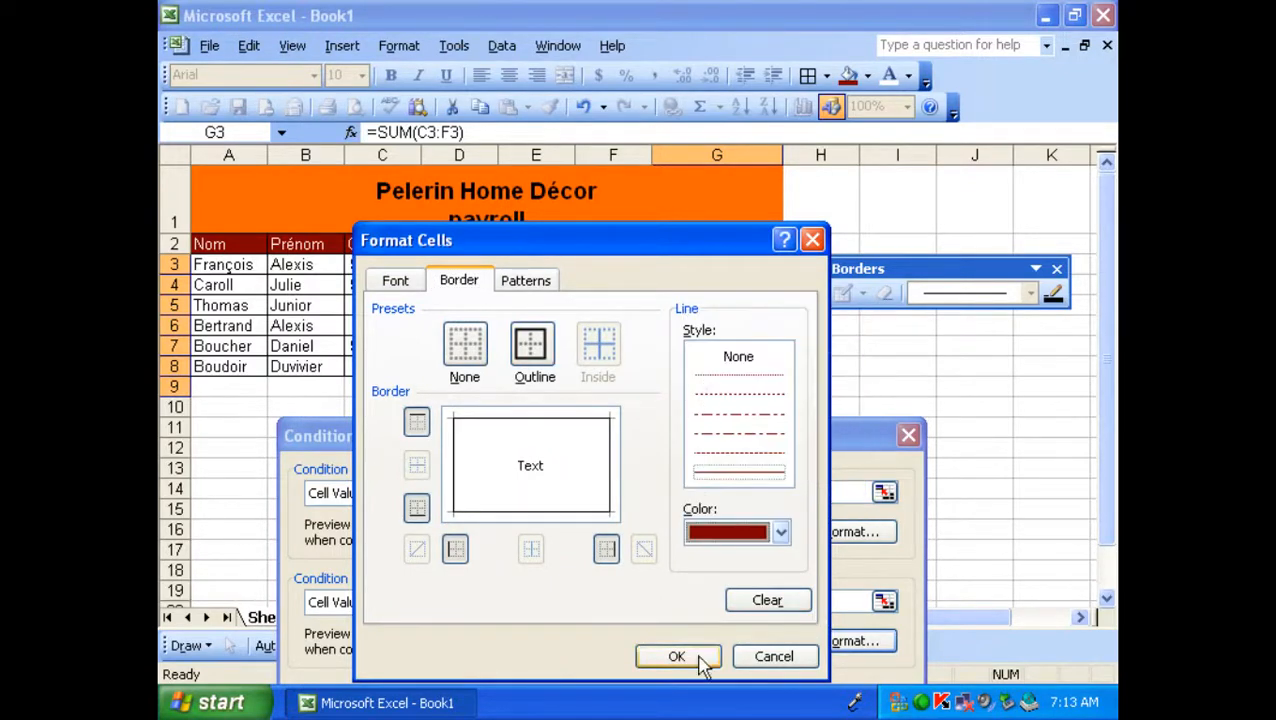
left_click(530, 283)
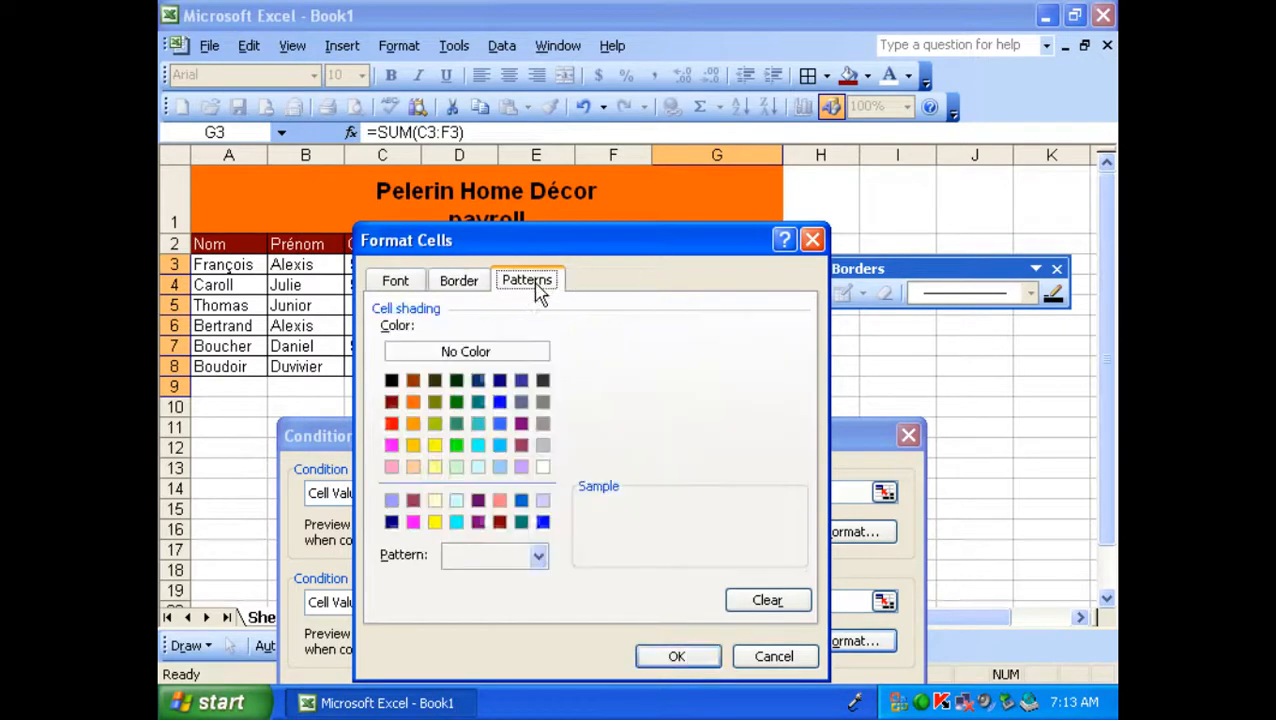
left_click(676, 656)
left_click_drag(656, 431, 676, 315)
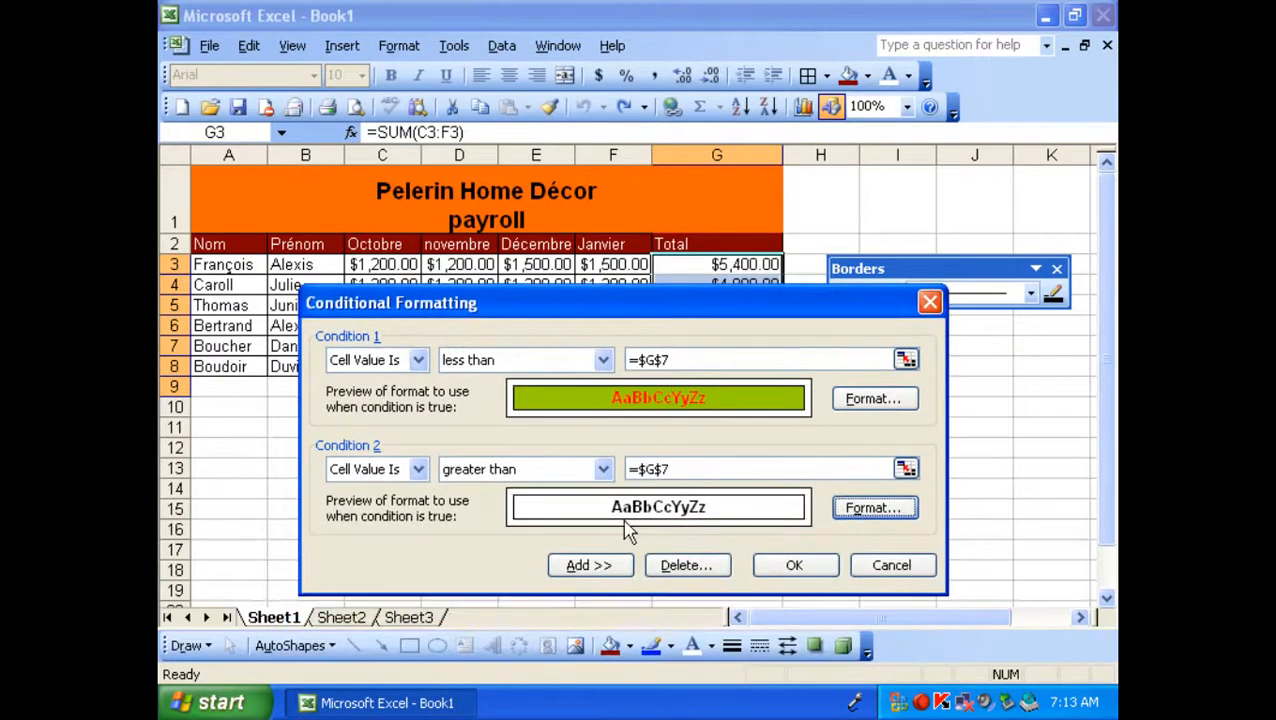
- Add a blank third condition and delete it from the conditional formatting
left_click(584, 572)
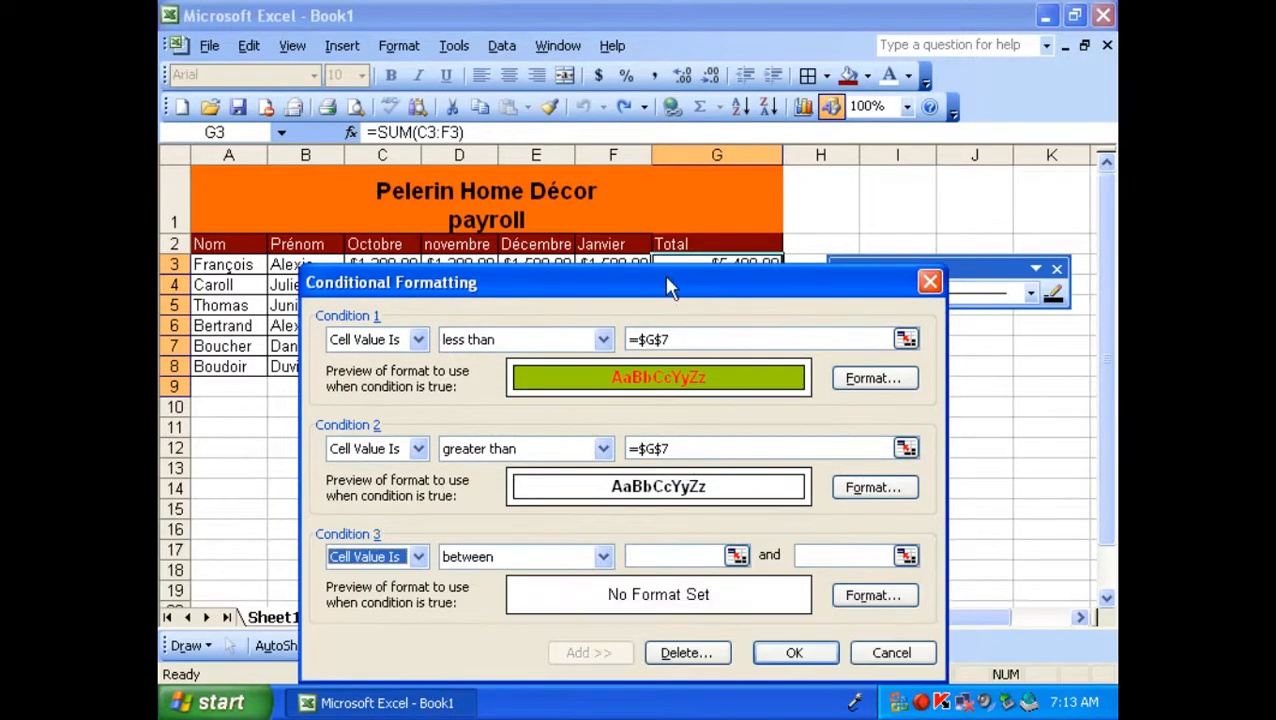
left_click_drag(668, 287, 674, 160)
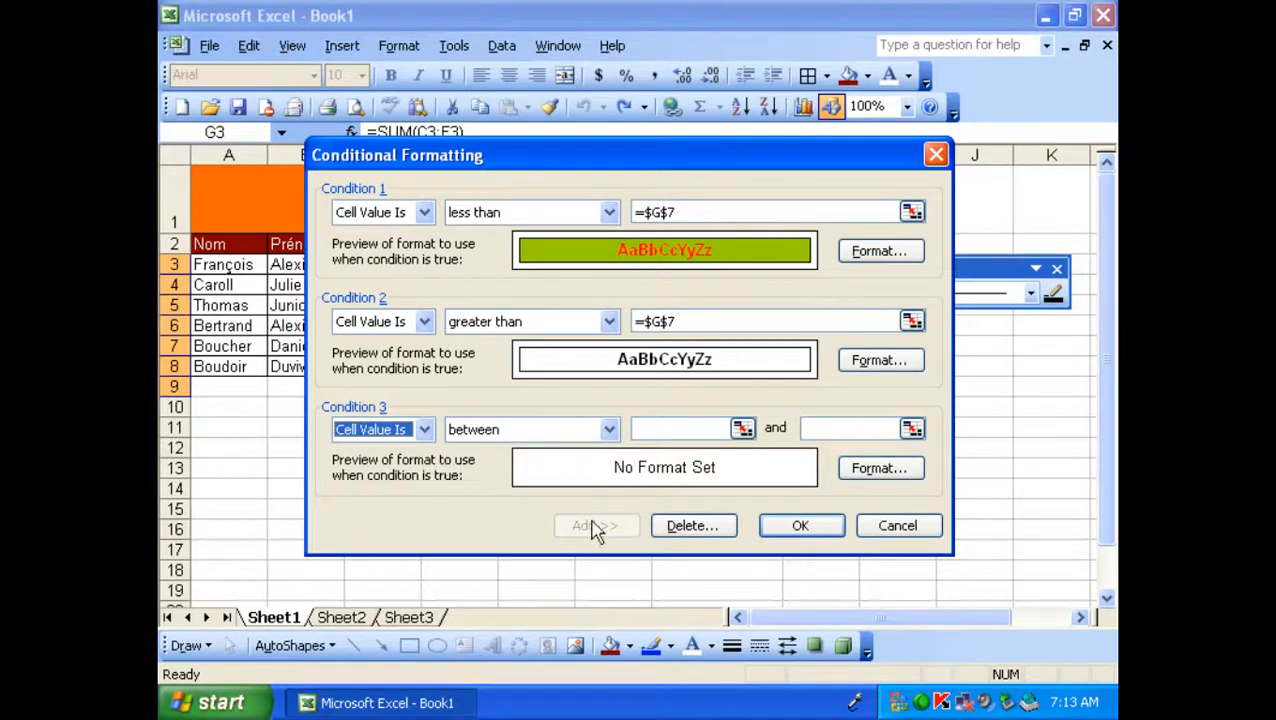
left_click(690, 526)
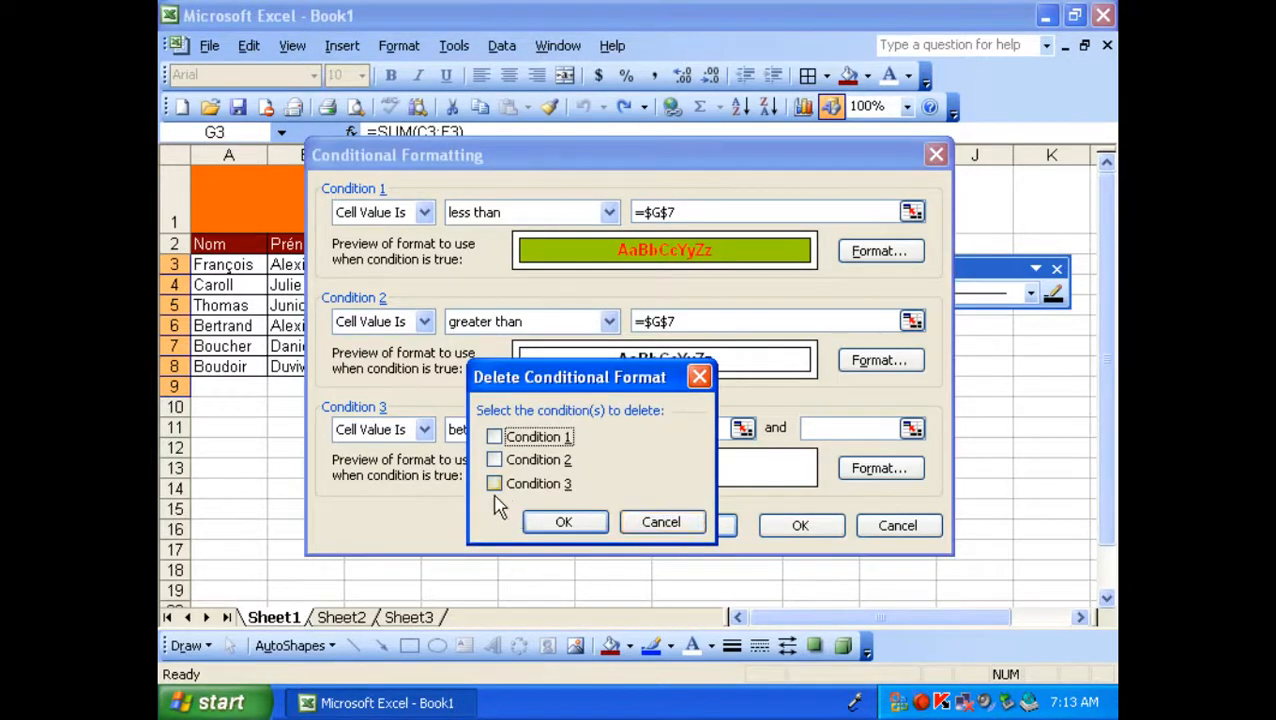
left_click(494, 484)
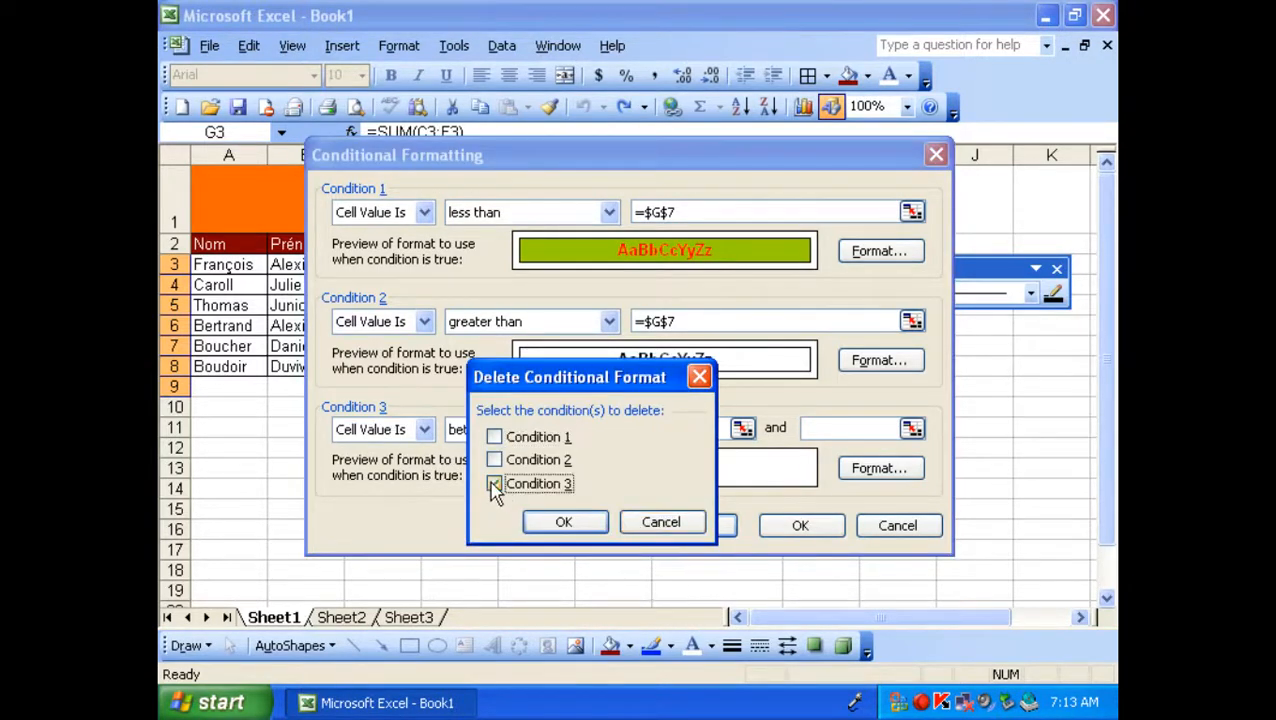
left_click(562, 523)
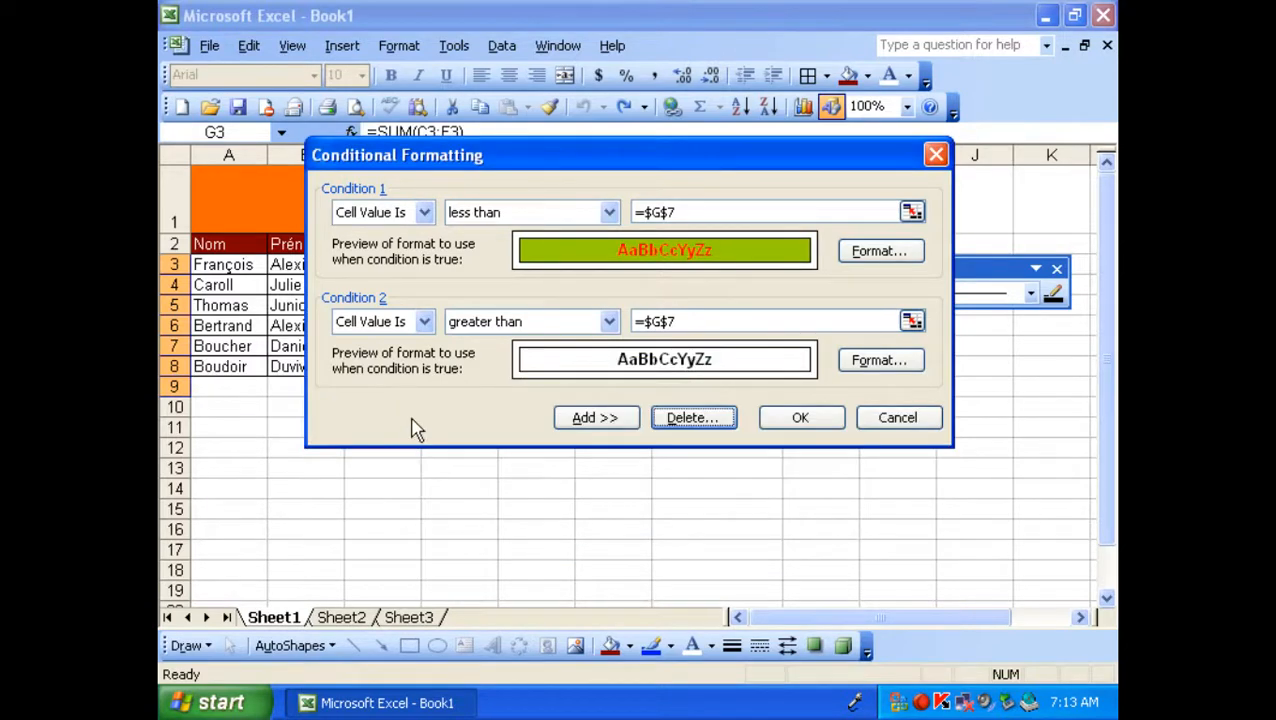
- Apply both conditional formats to G3:G9 and deselect the range
left_click(808, 425)
left_click(820, 445)
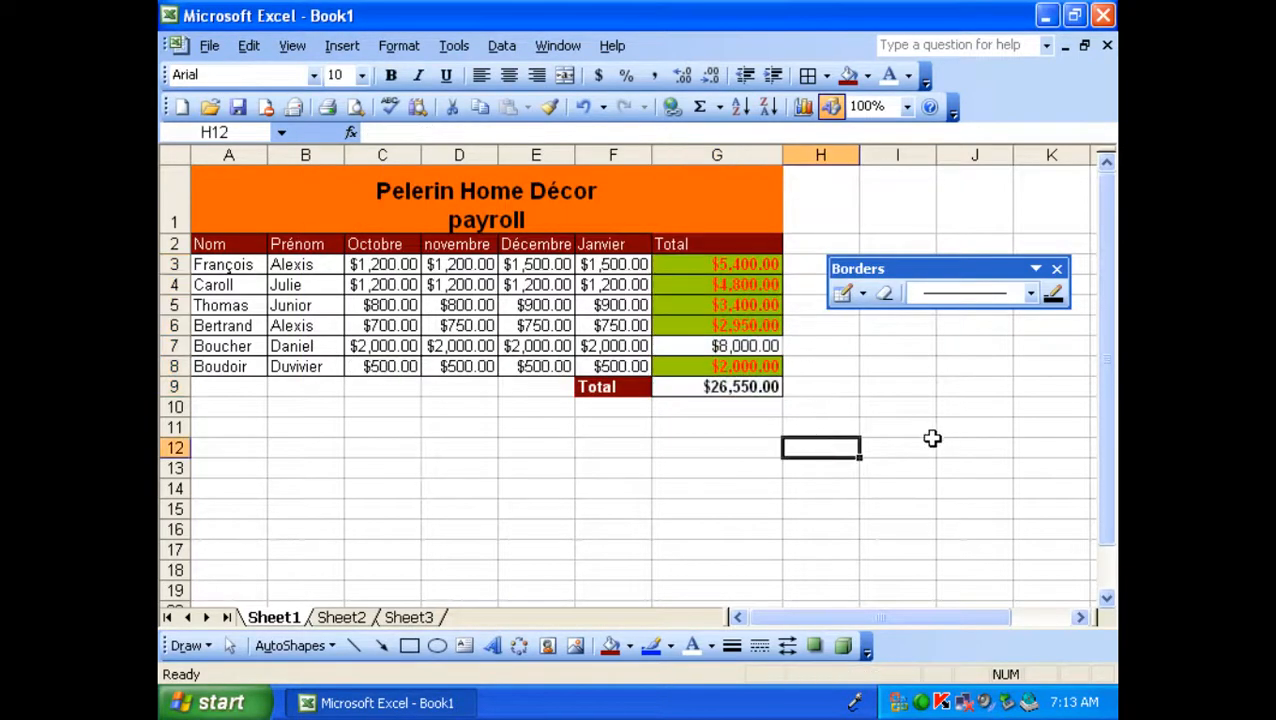